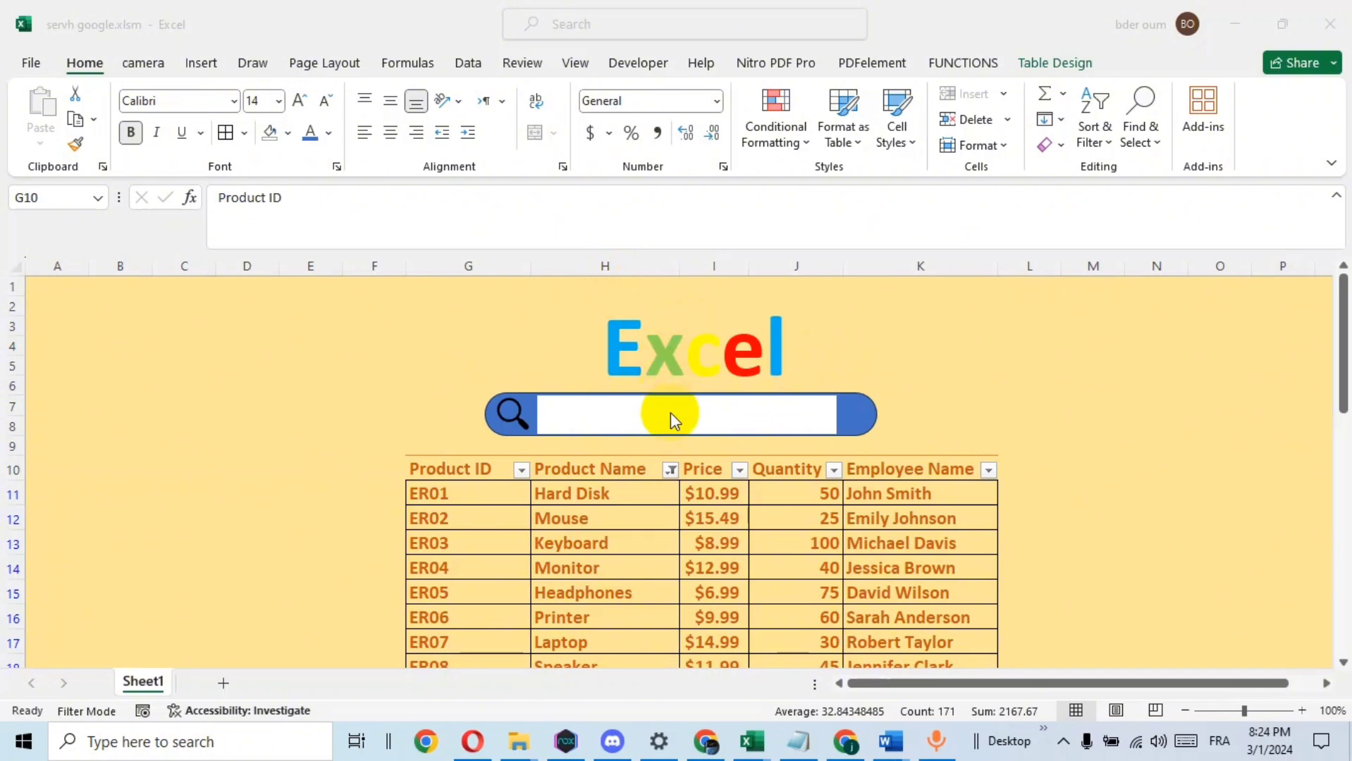
Try the finished search box by filtering the product list for "h" and "mo", and clear the search
click(671, 416)
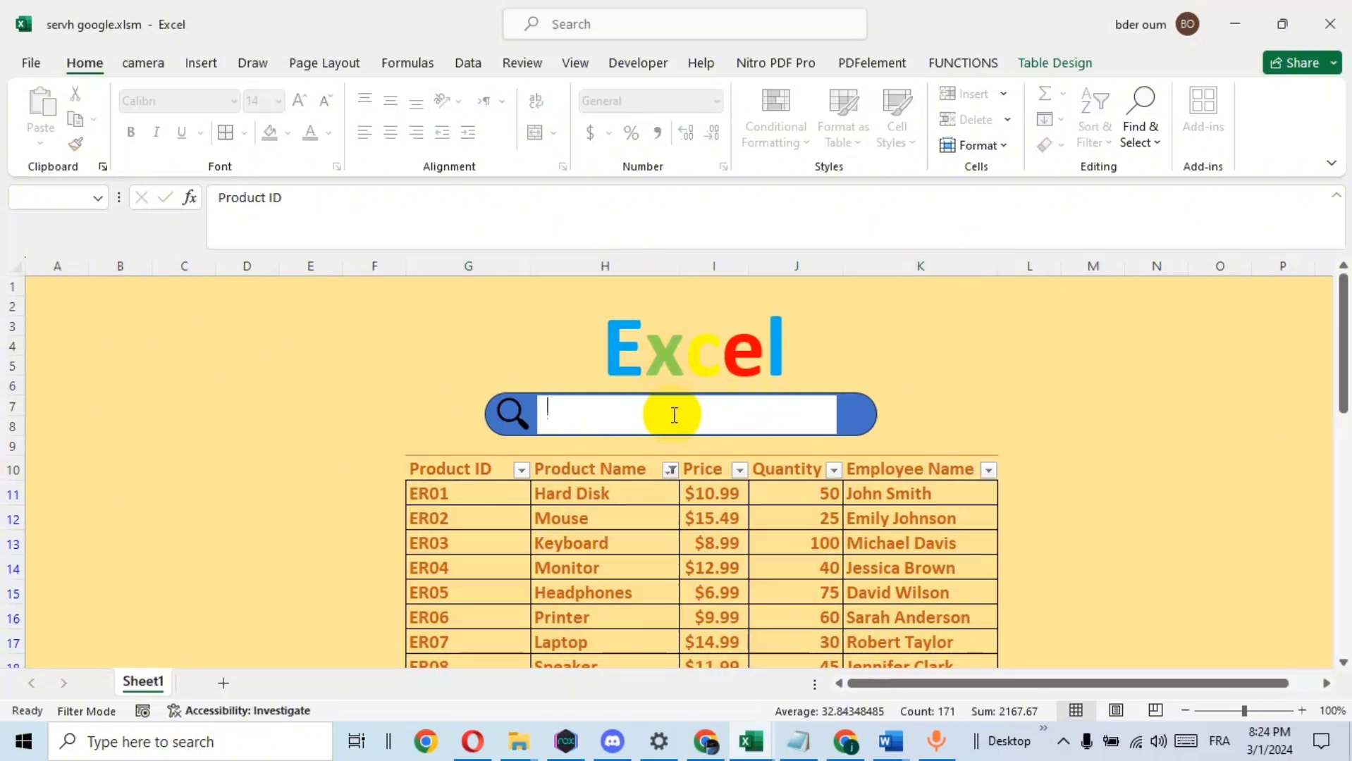
text(u)
key(BackSpace)
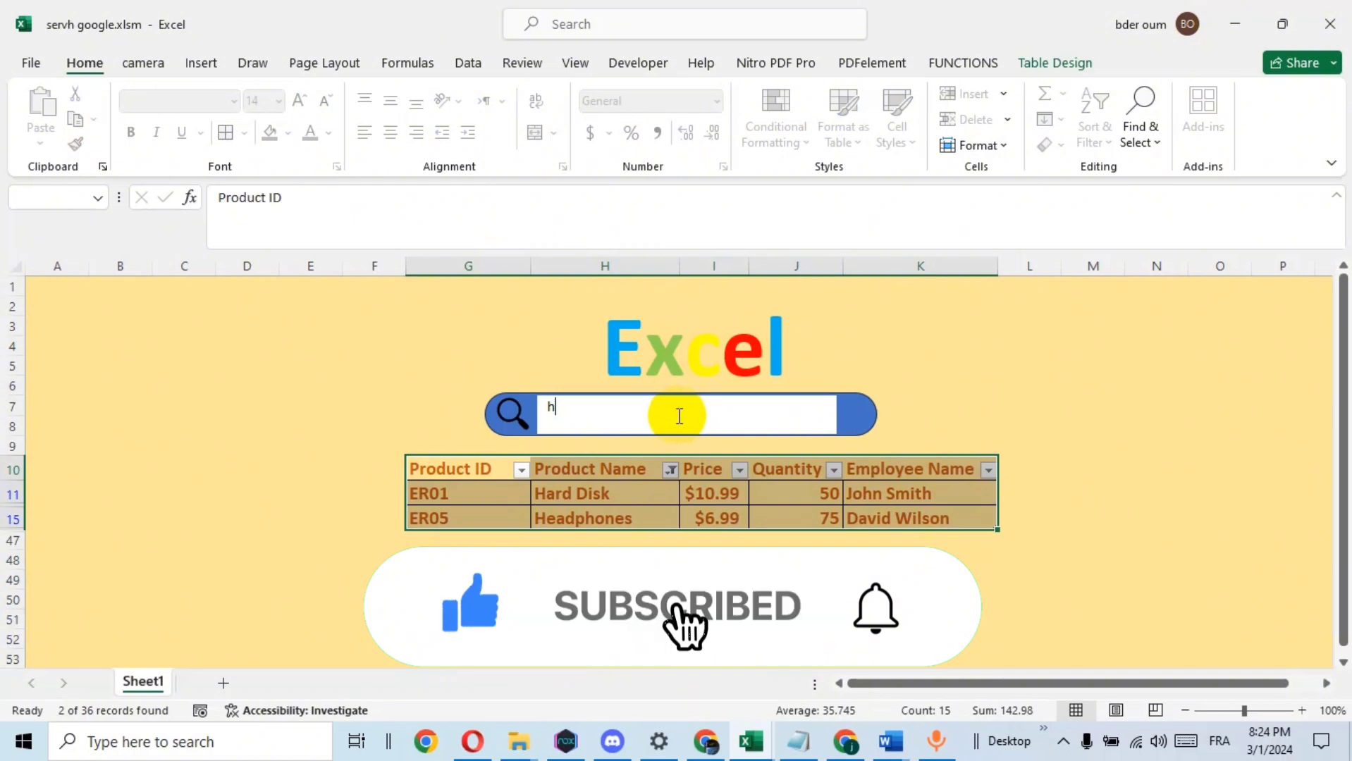
click(932, 560)
click(737, 419)
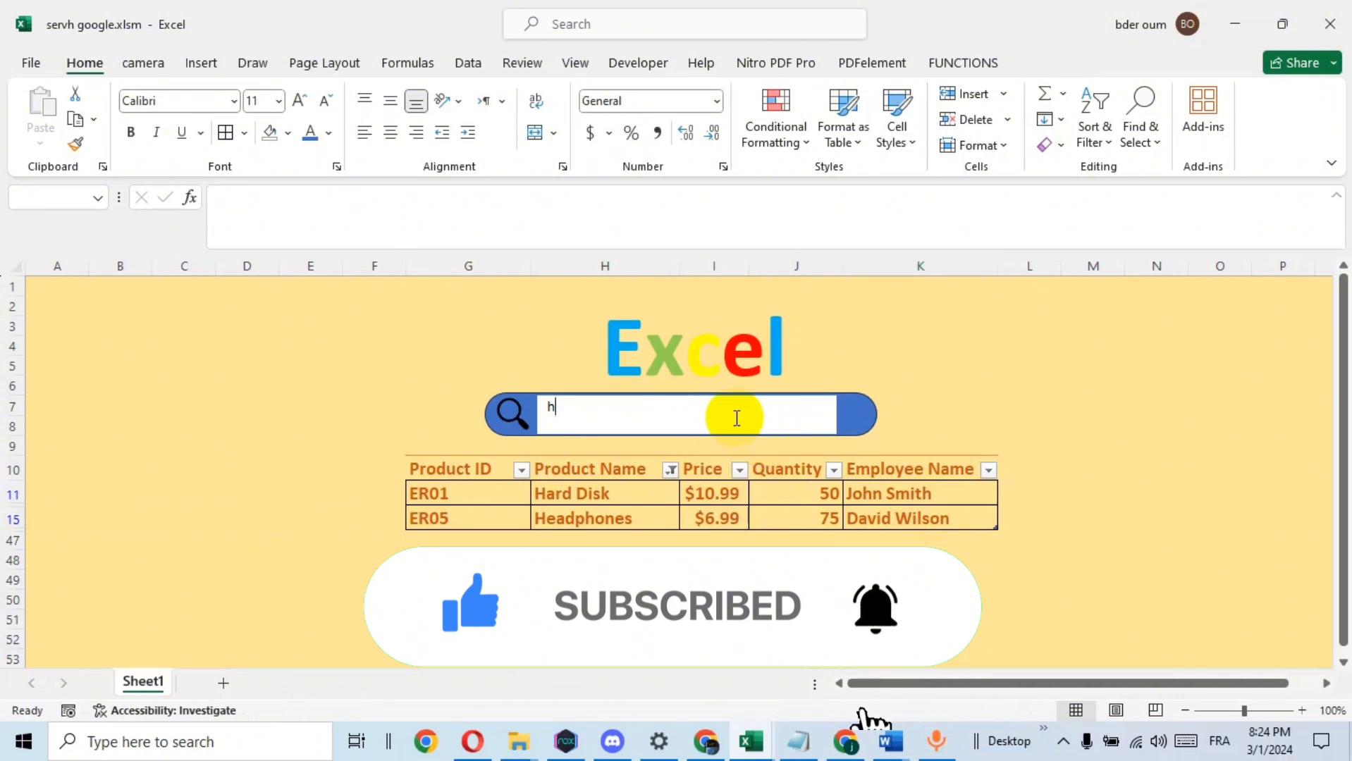
key(BackSpace)
text(m)
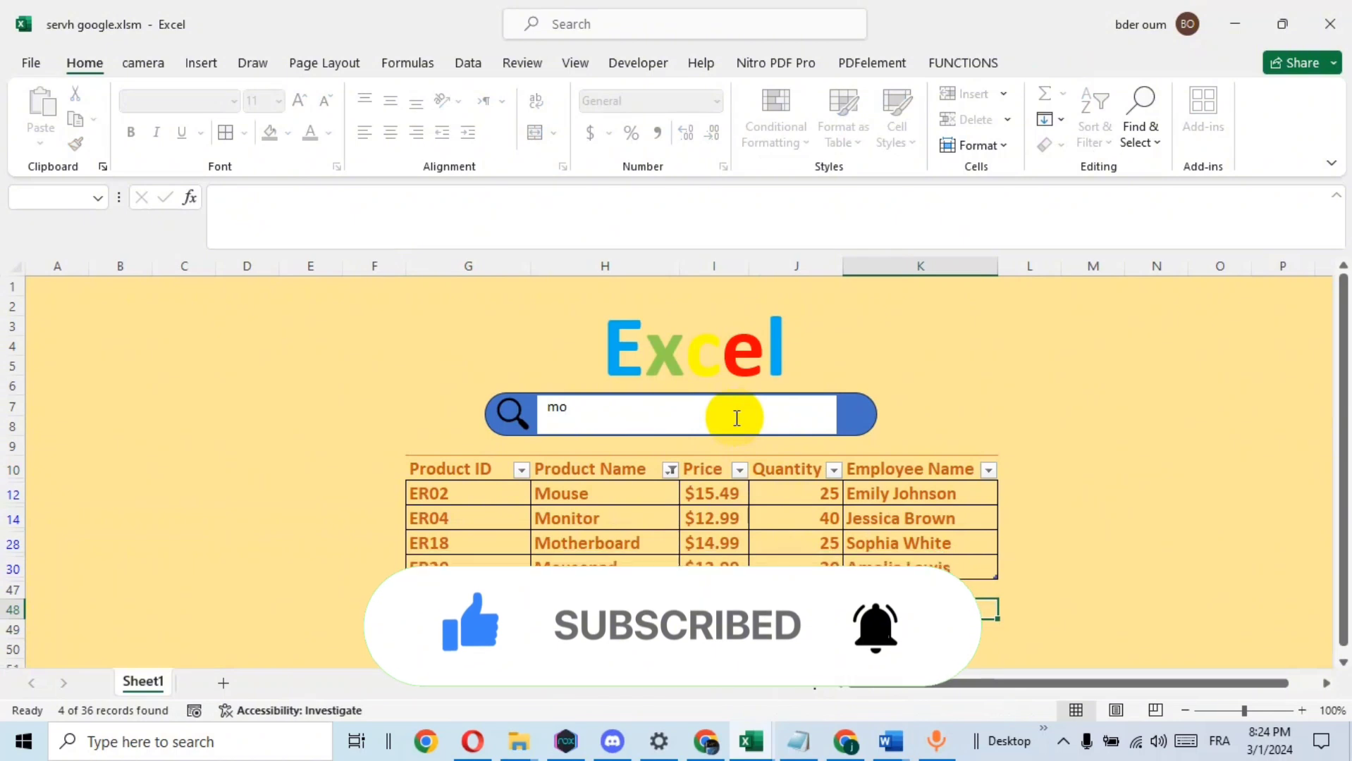
key(BackSpace)
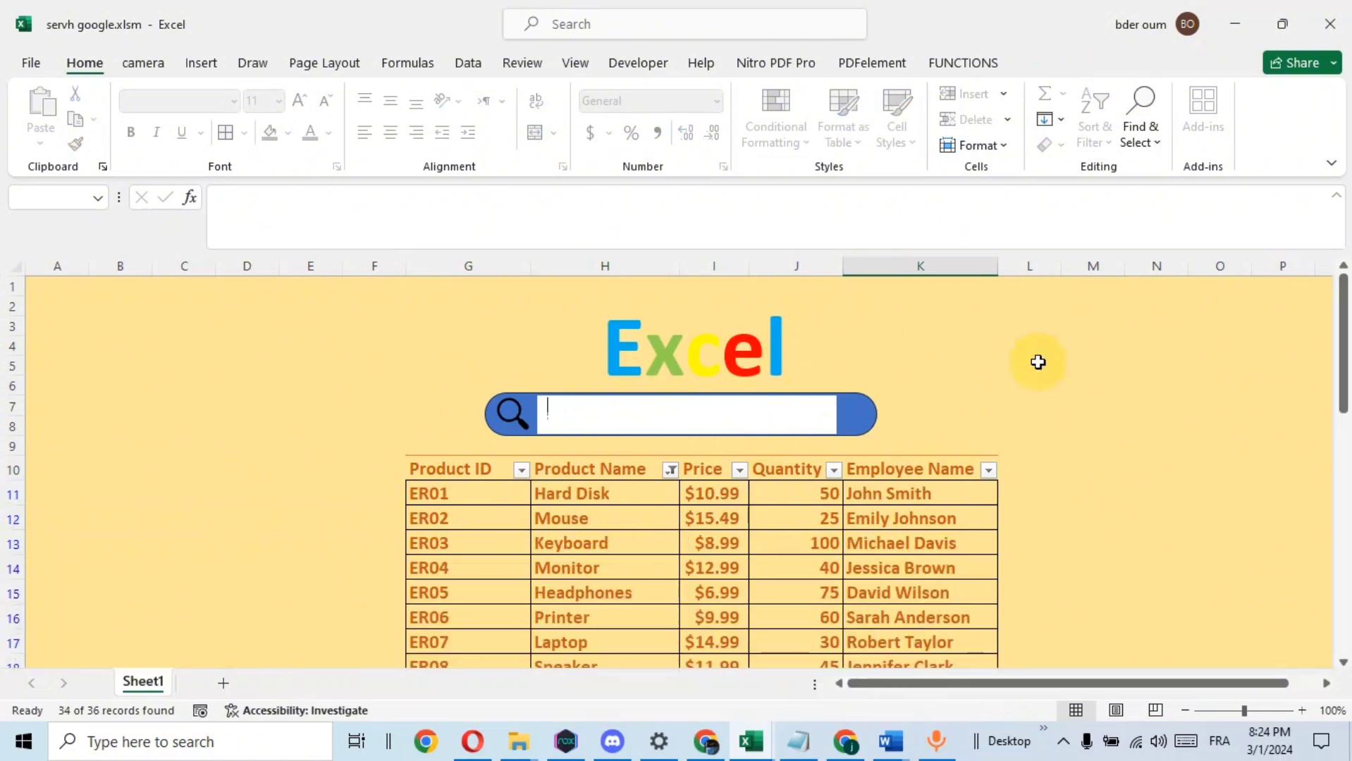
Leave the finished example and switch to the Book2 workbook to look over its plain product list
click(1328, 27)
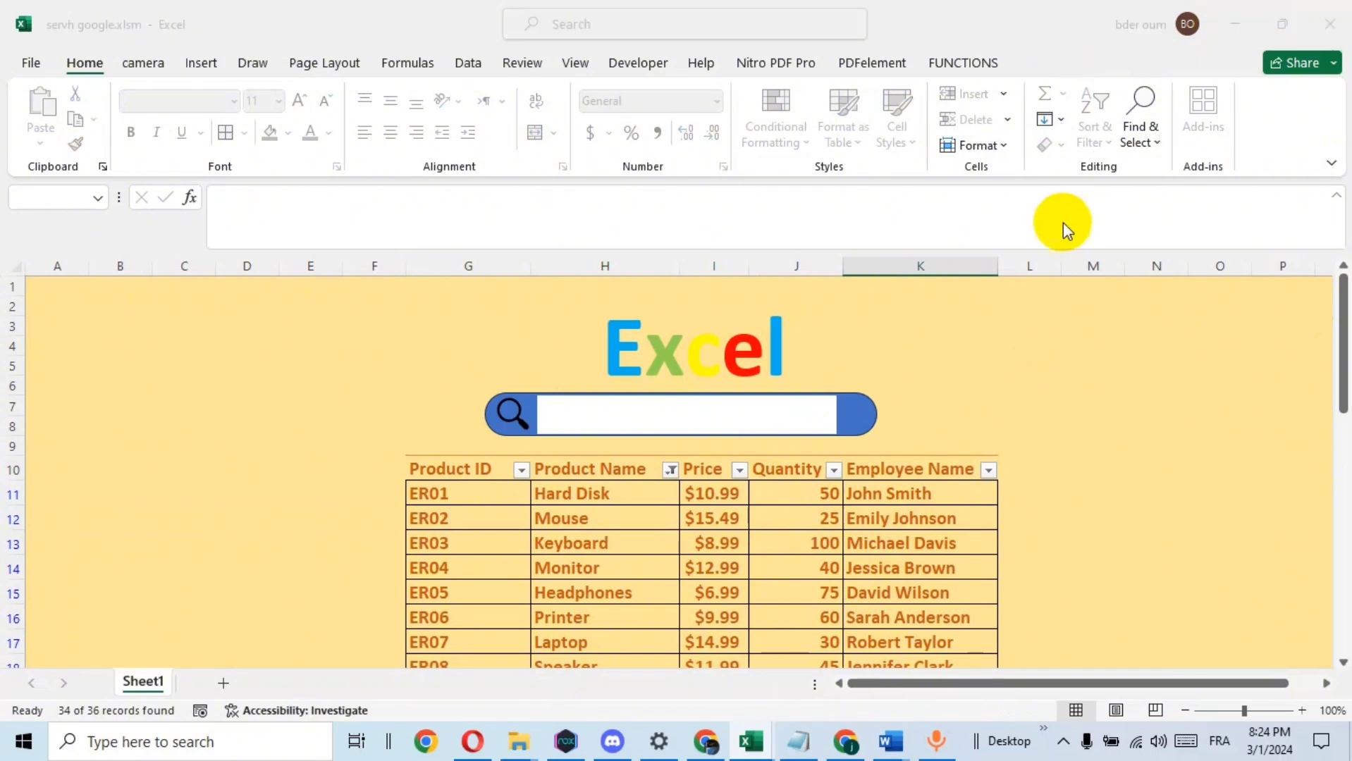
click(782, 408)
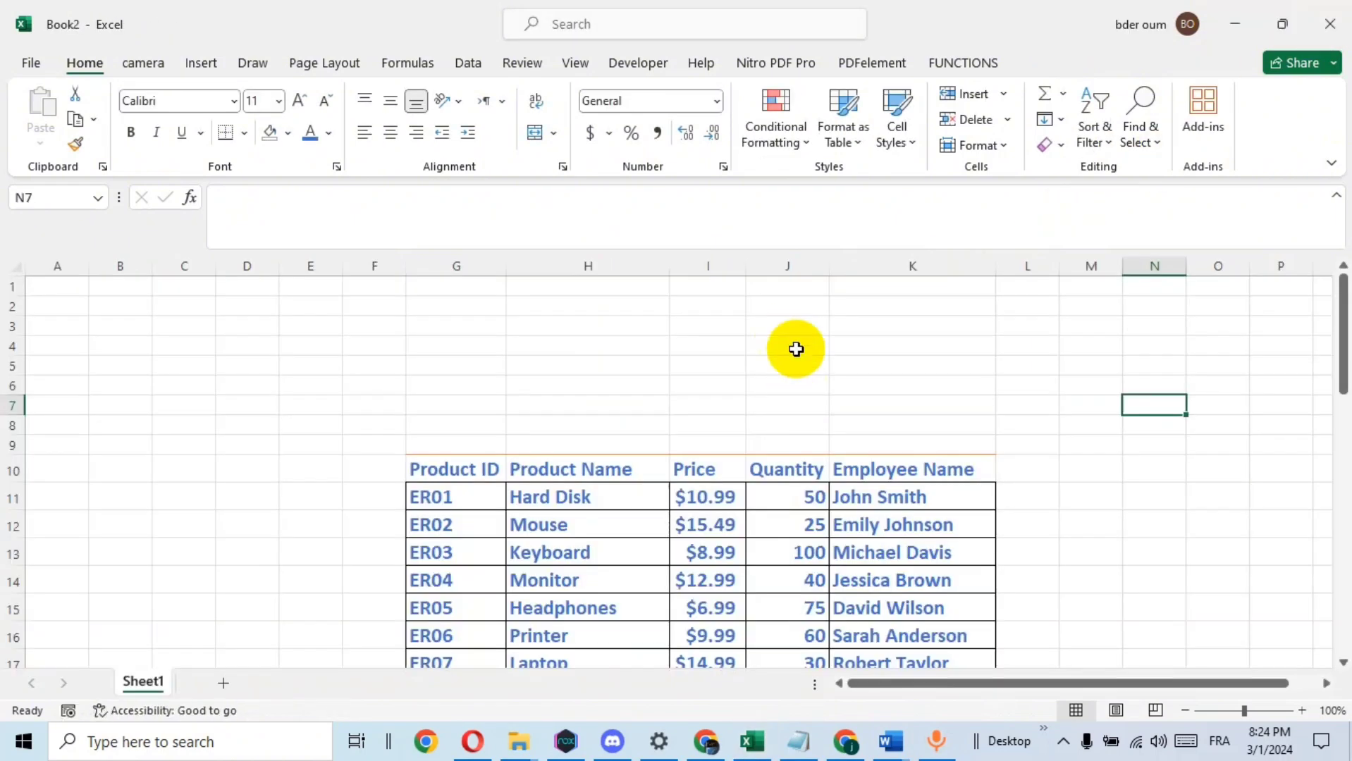
scroll(979, 459, down, 3)
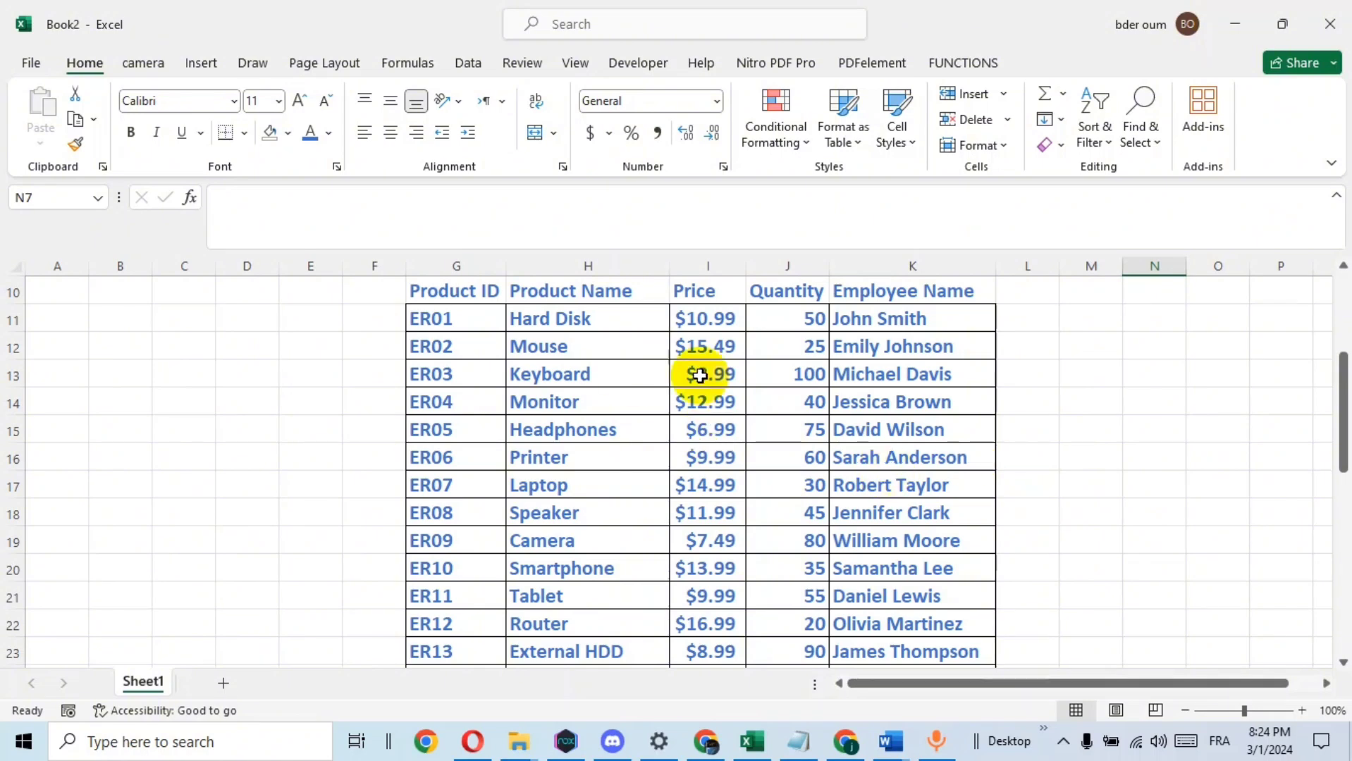
scroll(740, 432, up, 3)
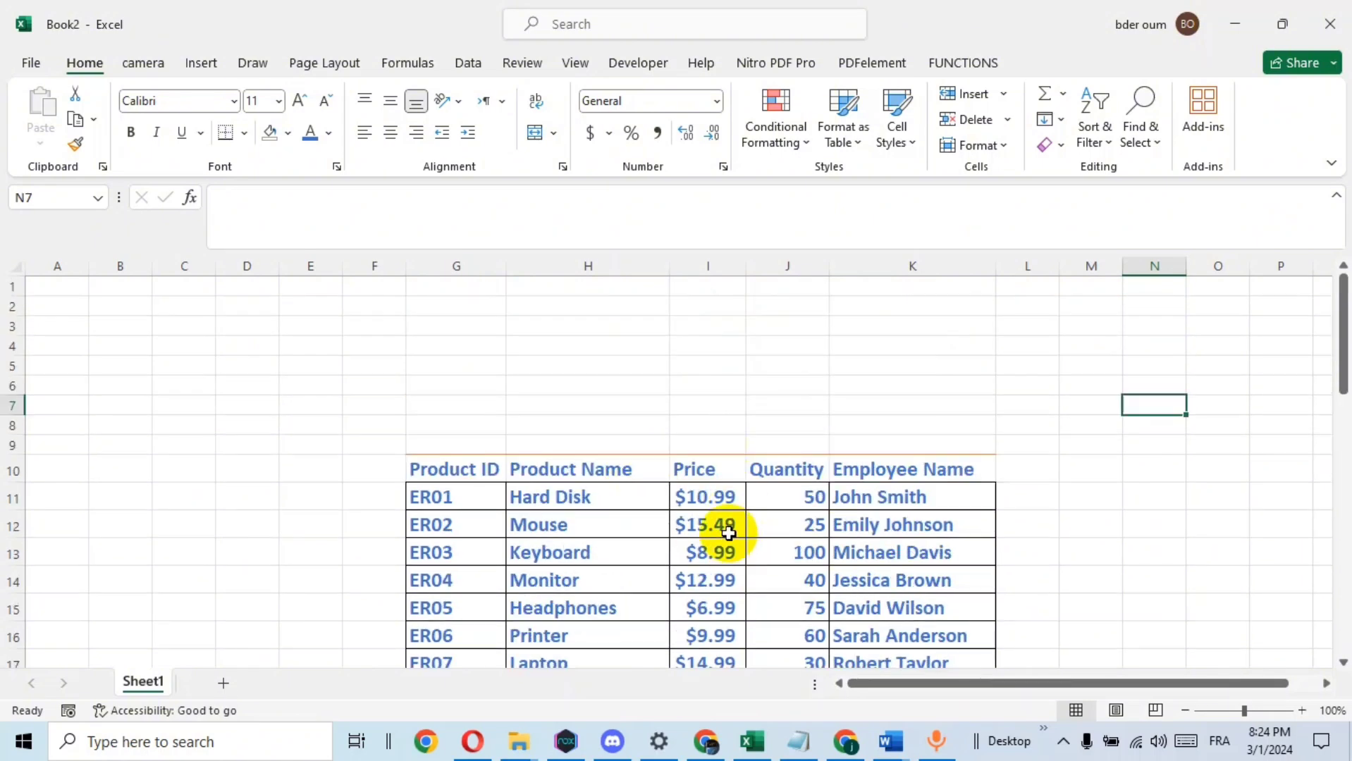
scroll(724, 529, down, 1)
Convert the product data in G10:K44 into a table with headers and check its table name
click(602, 494)
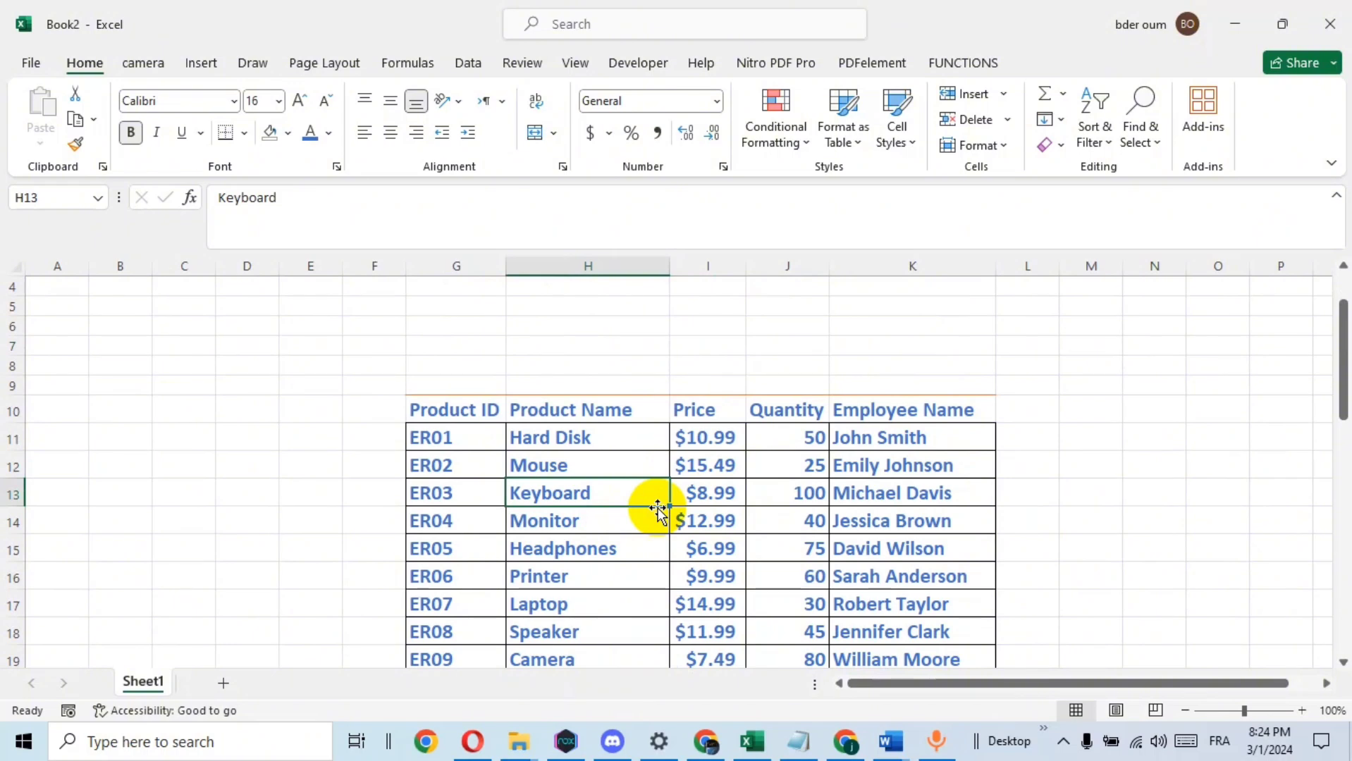
key(ctrl+a)
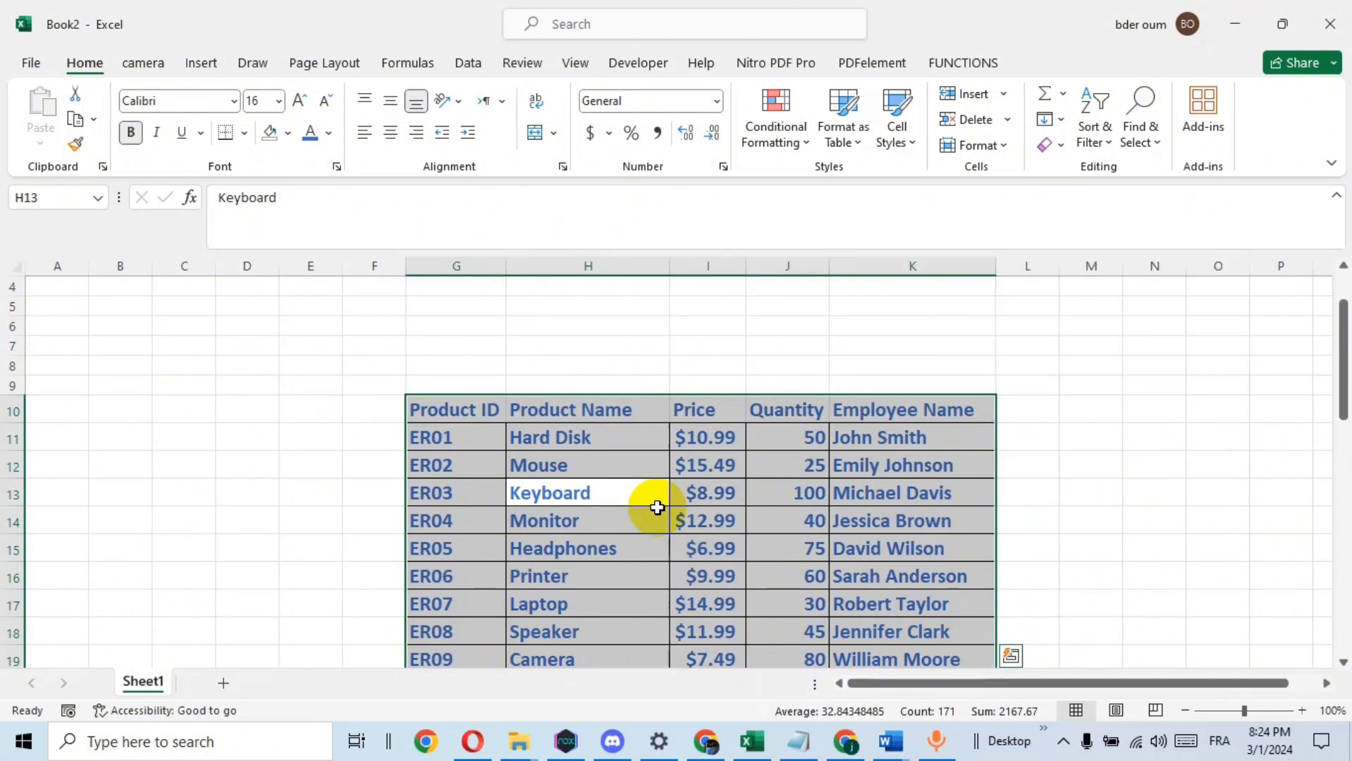
key(ctrl+t)
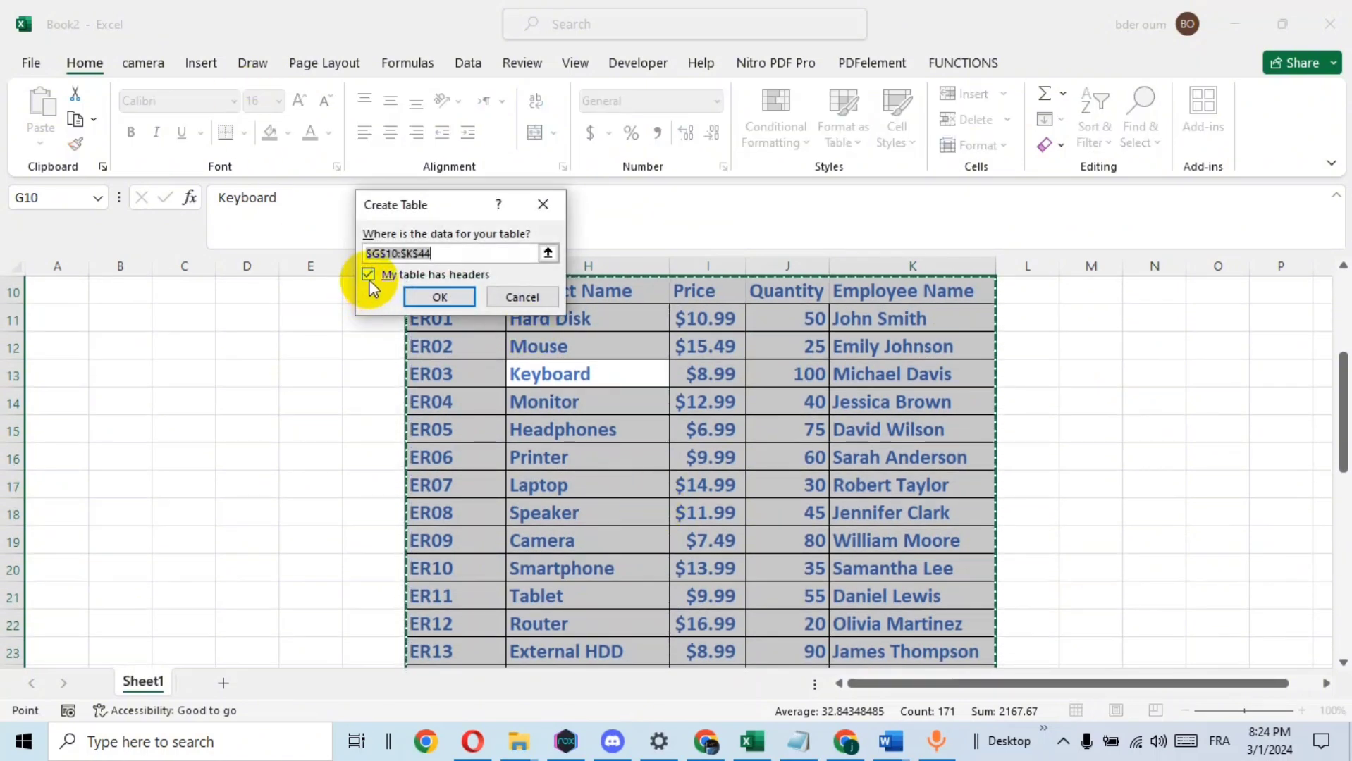
click(453, 298)
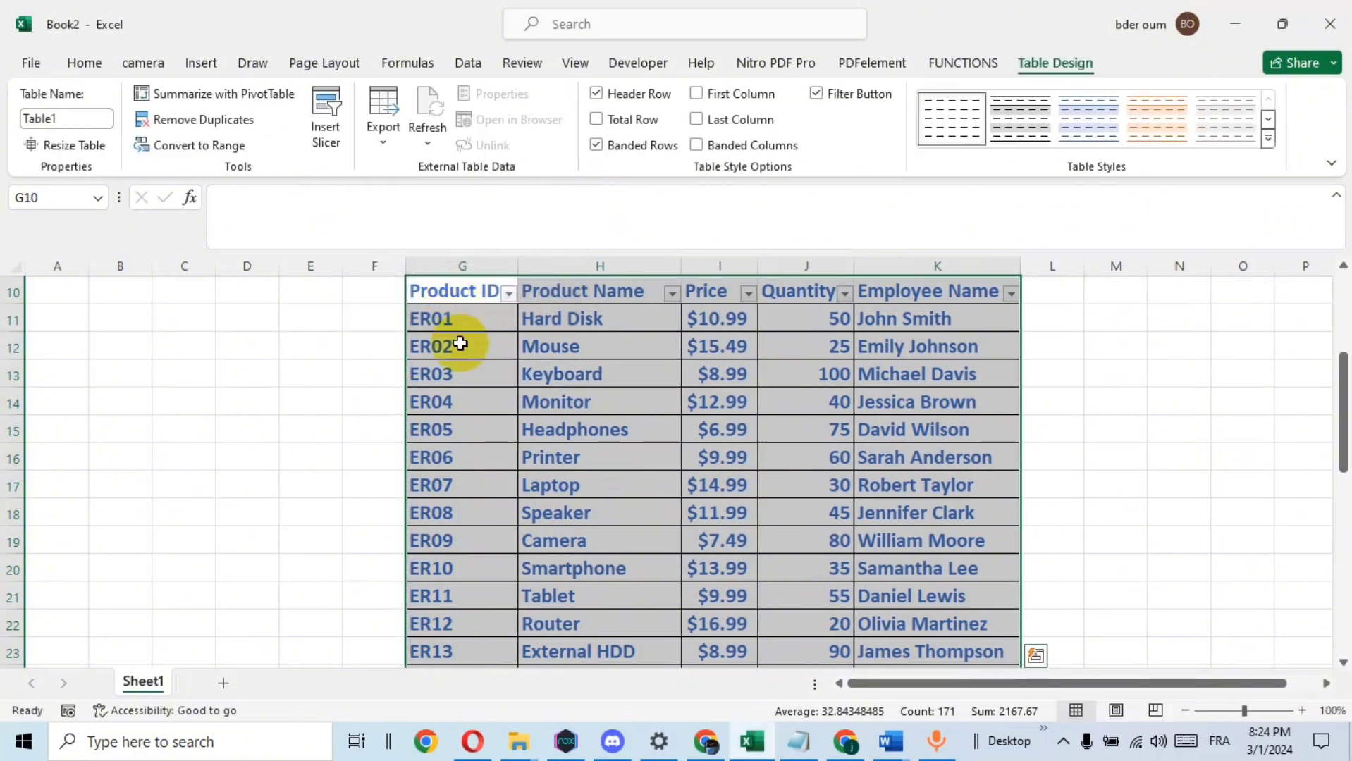
click(76, 121)
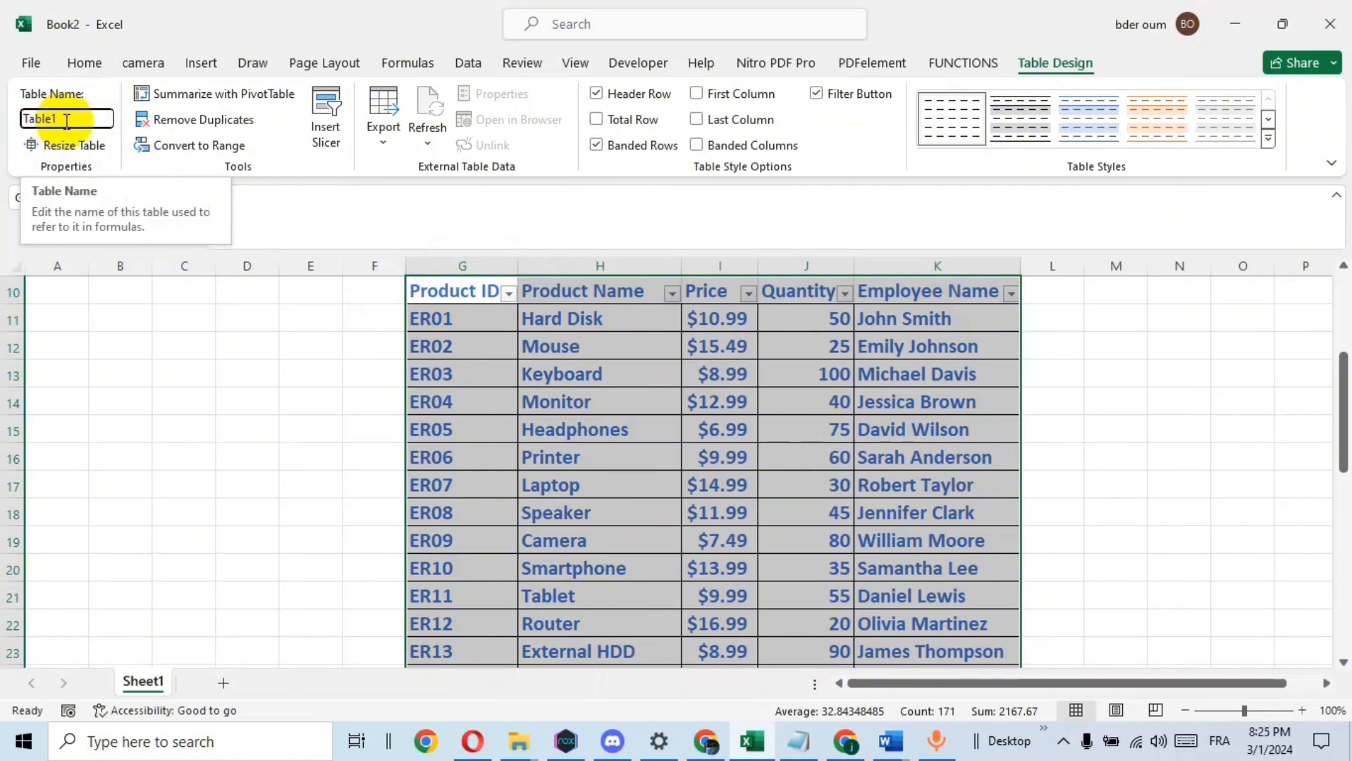
click(291, 361)
Merge and center cells H7:J8 above the product table
scroll(881, 458, up, 3)
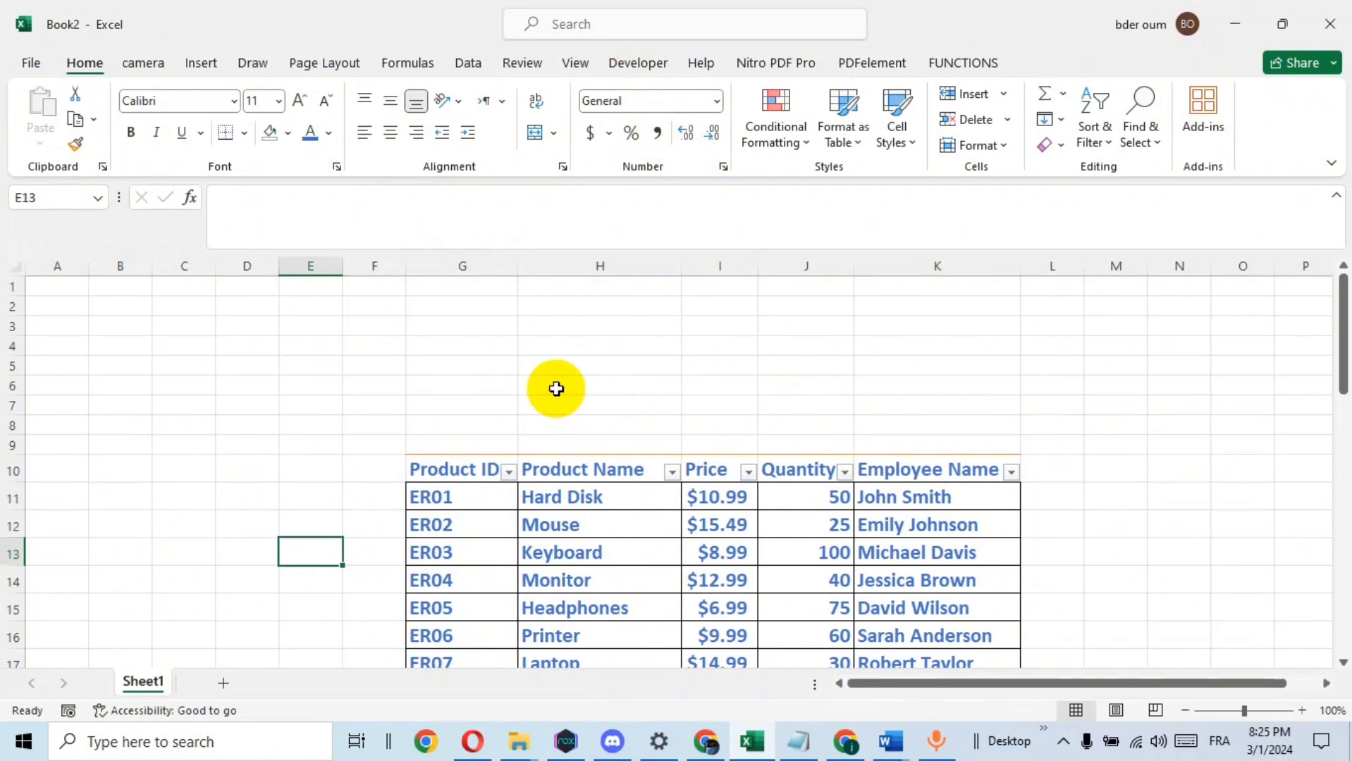
click(554, 386)
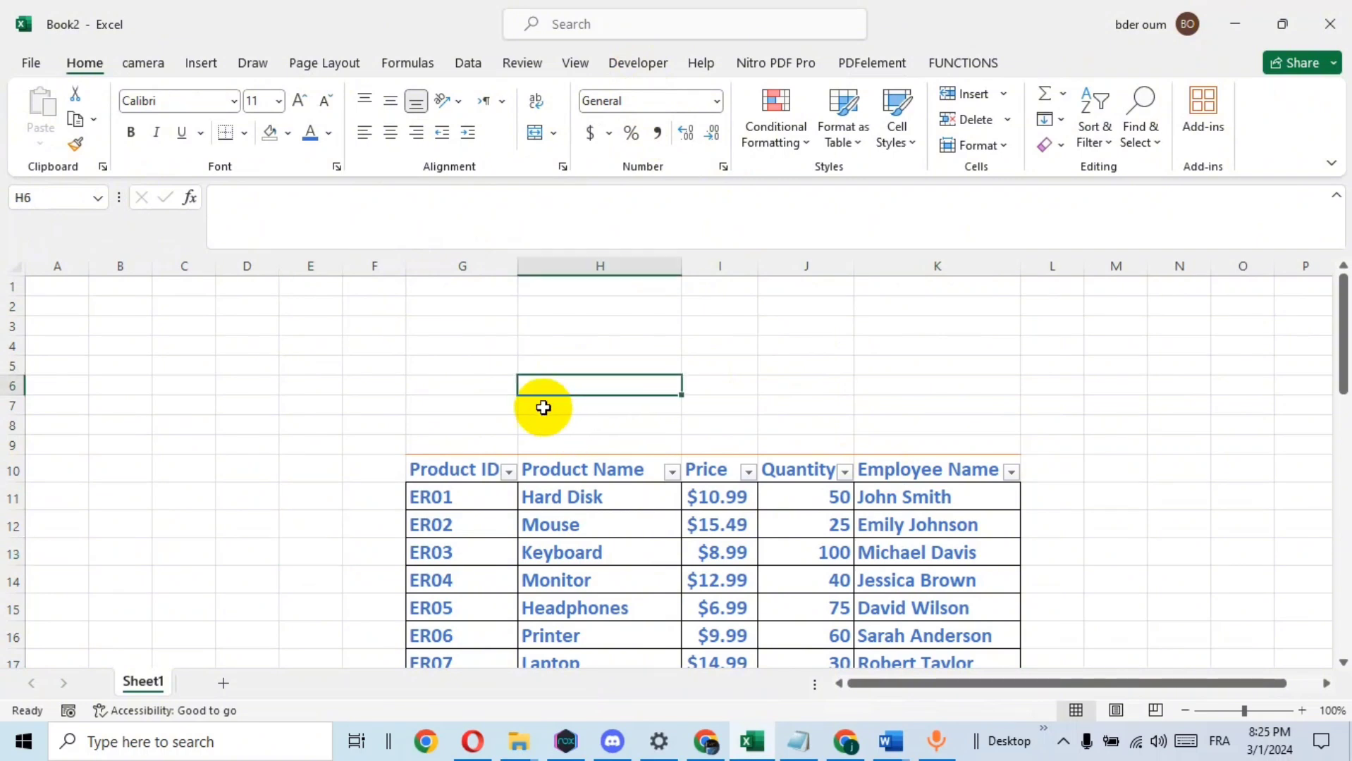
drag(541, 408, 784, 423)
click(536, 133)
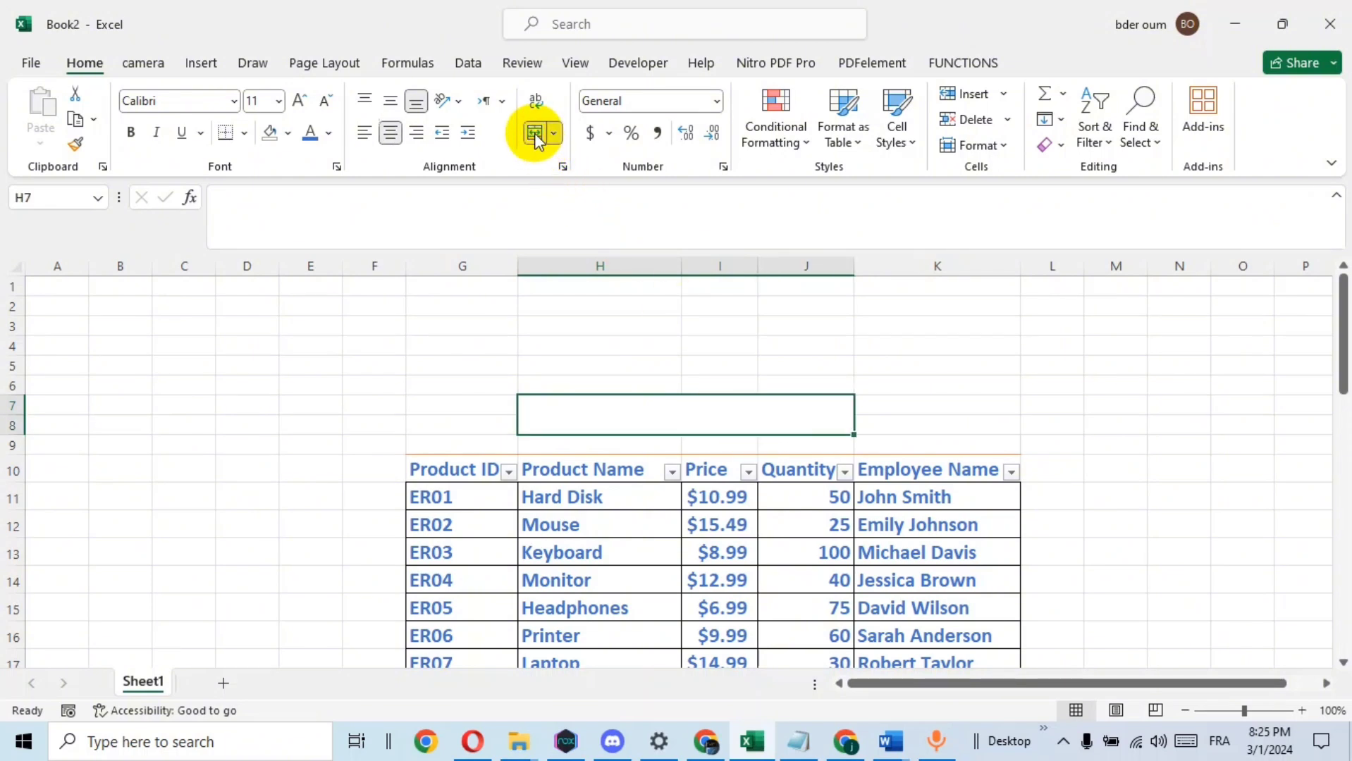
click(925, 345)
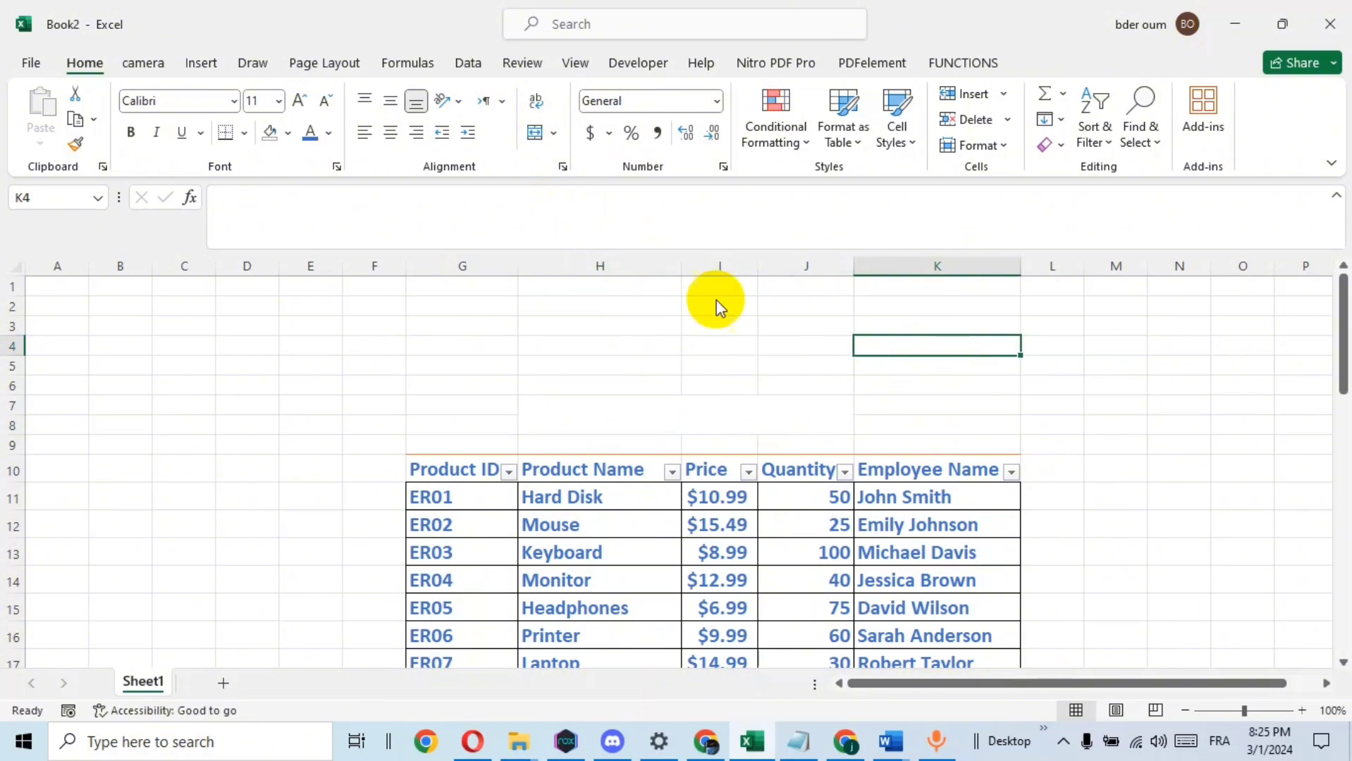
Insert an ActiveX text box that covers the merged cell H7:J8
click(633, 64)
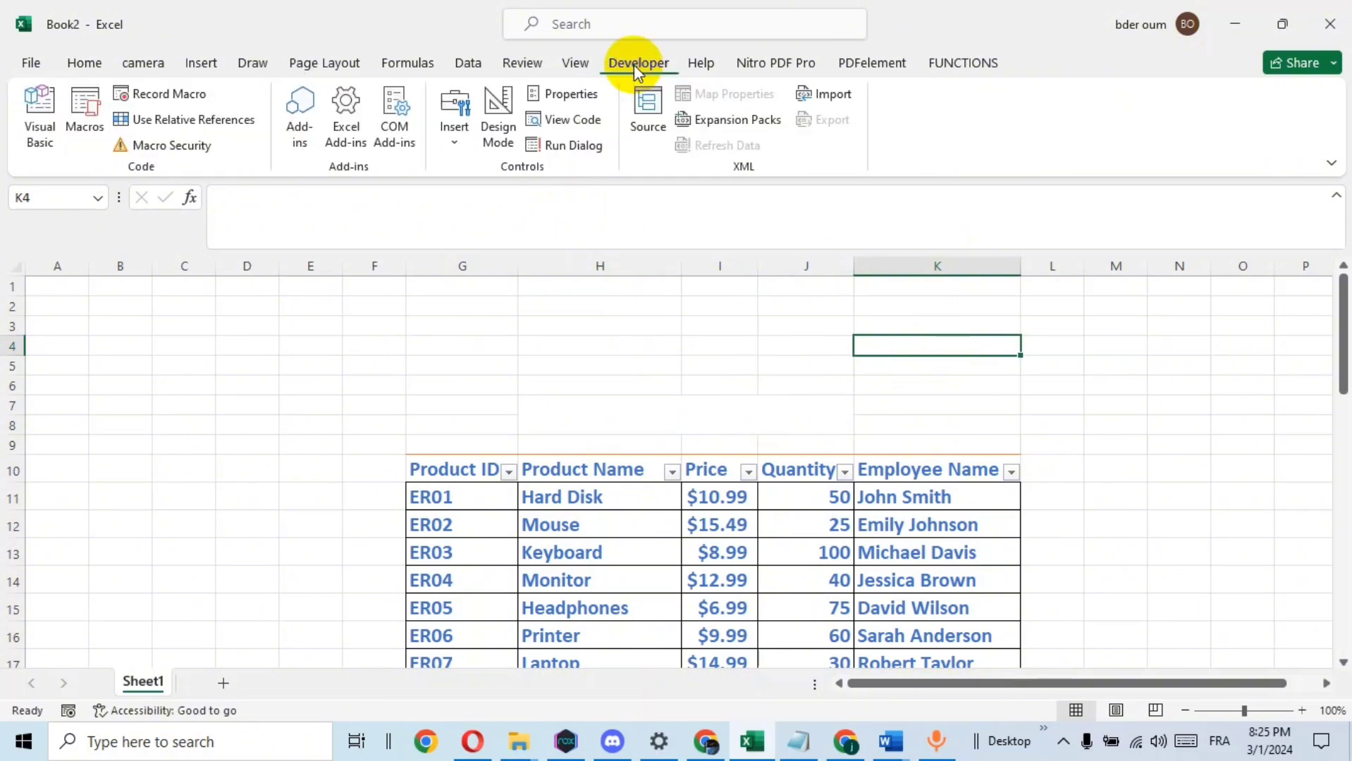
click(455, 144)
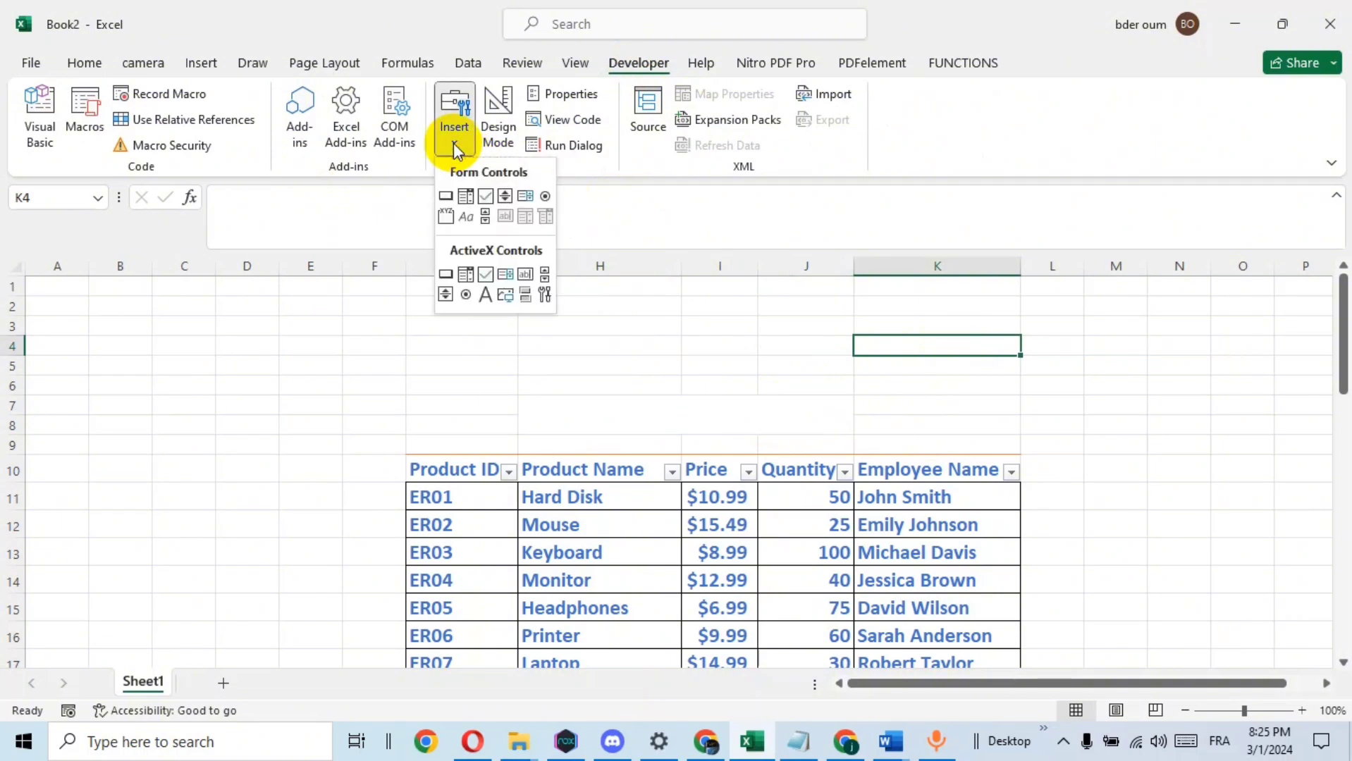
click(525, 276)
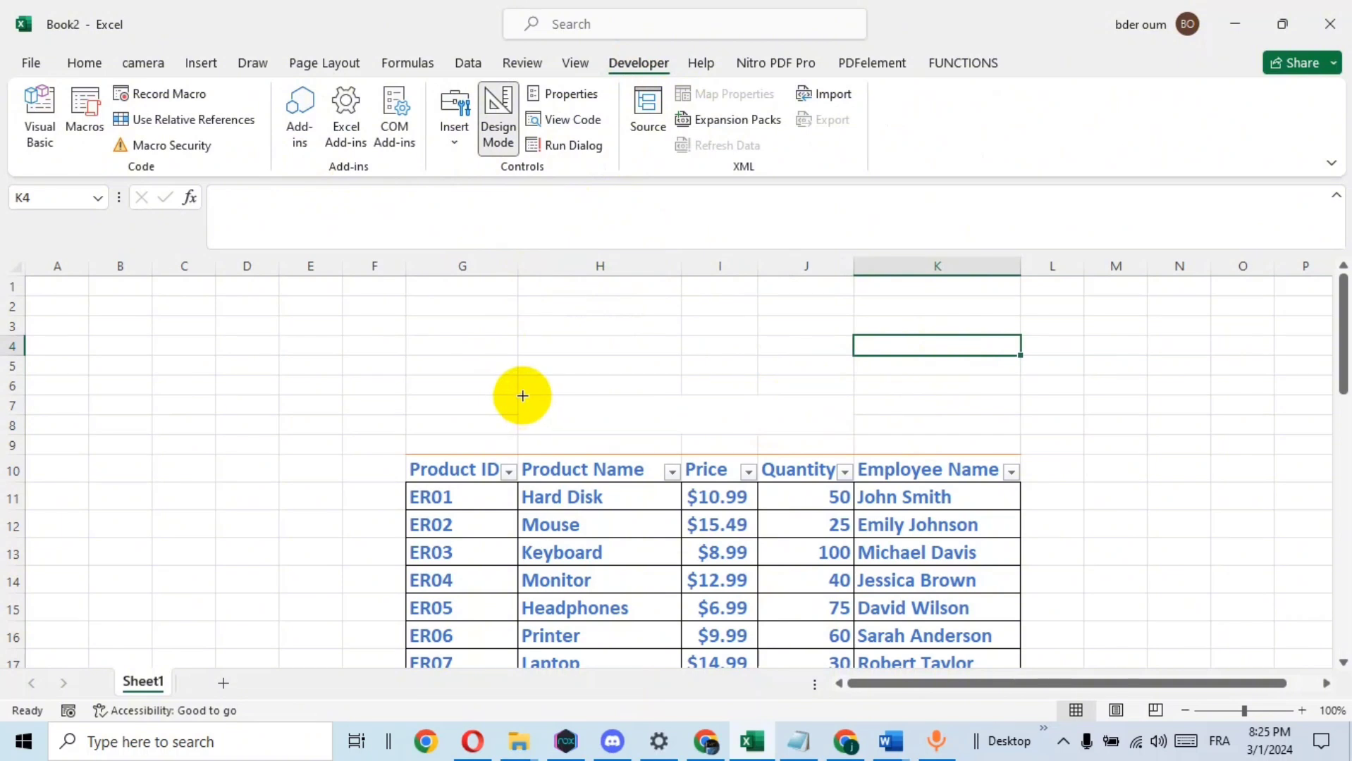
drag(522, 395, 848, 431)
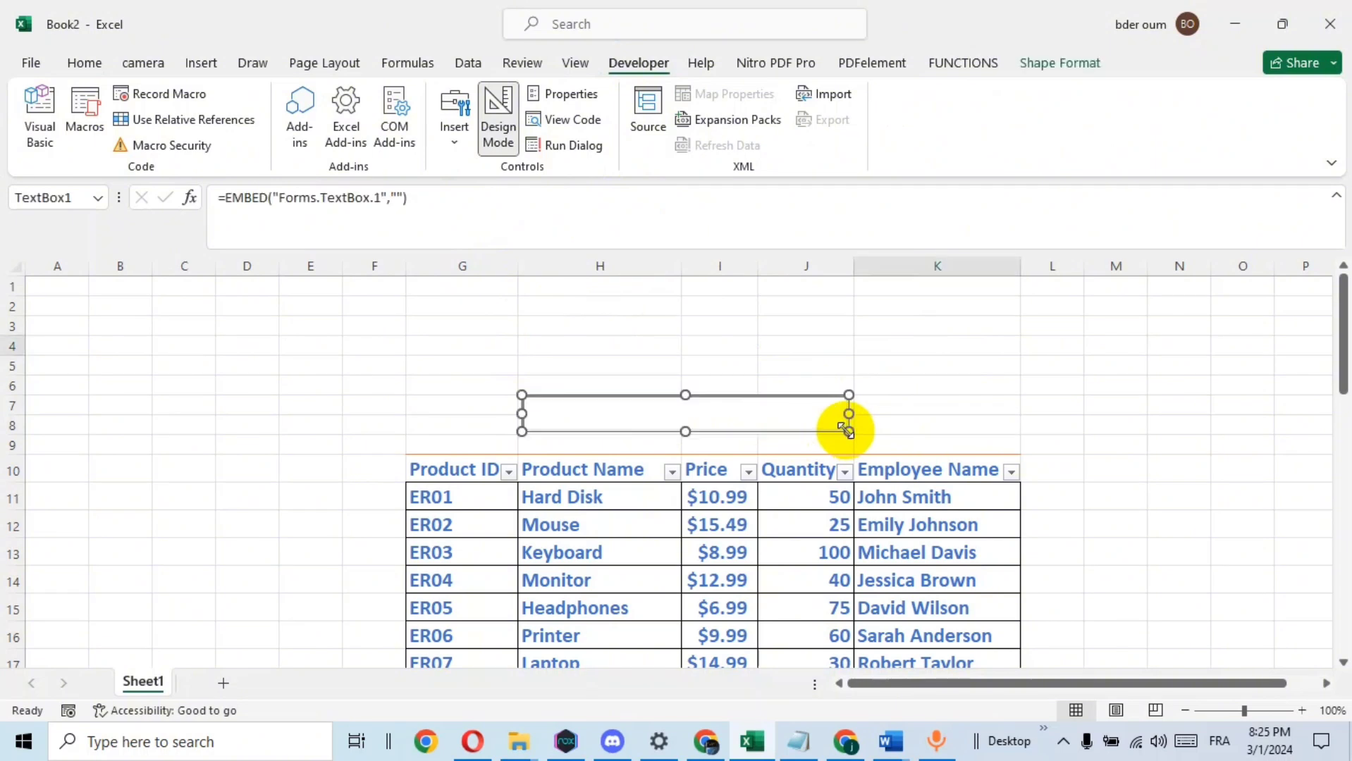
Set the text box's LinkedCell property to H7 and its SpecialEffect to 0 - fmSpecialEffectFlat
right_click(722, 416)
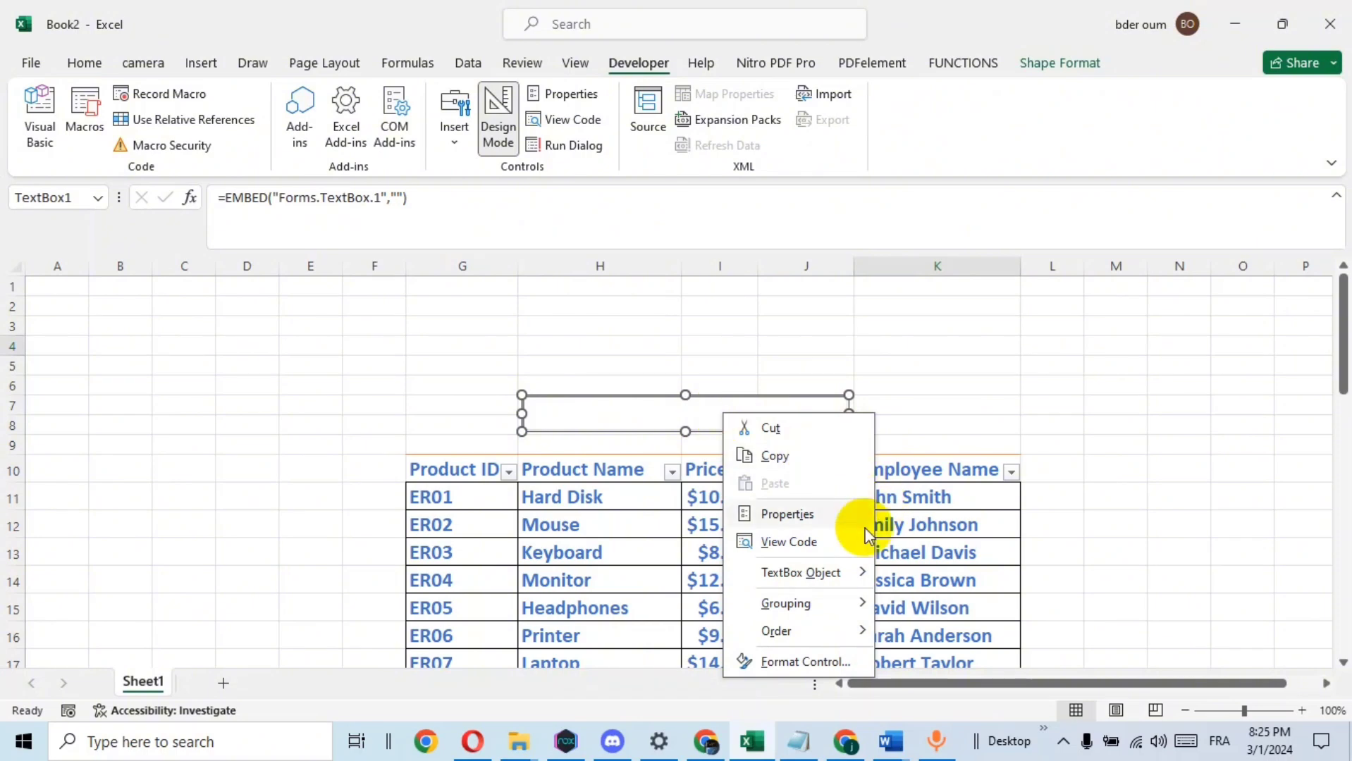
click(807, 520)
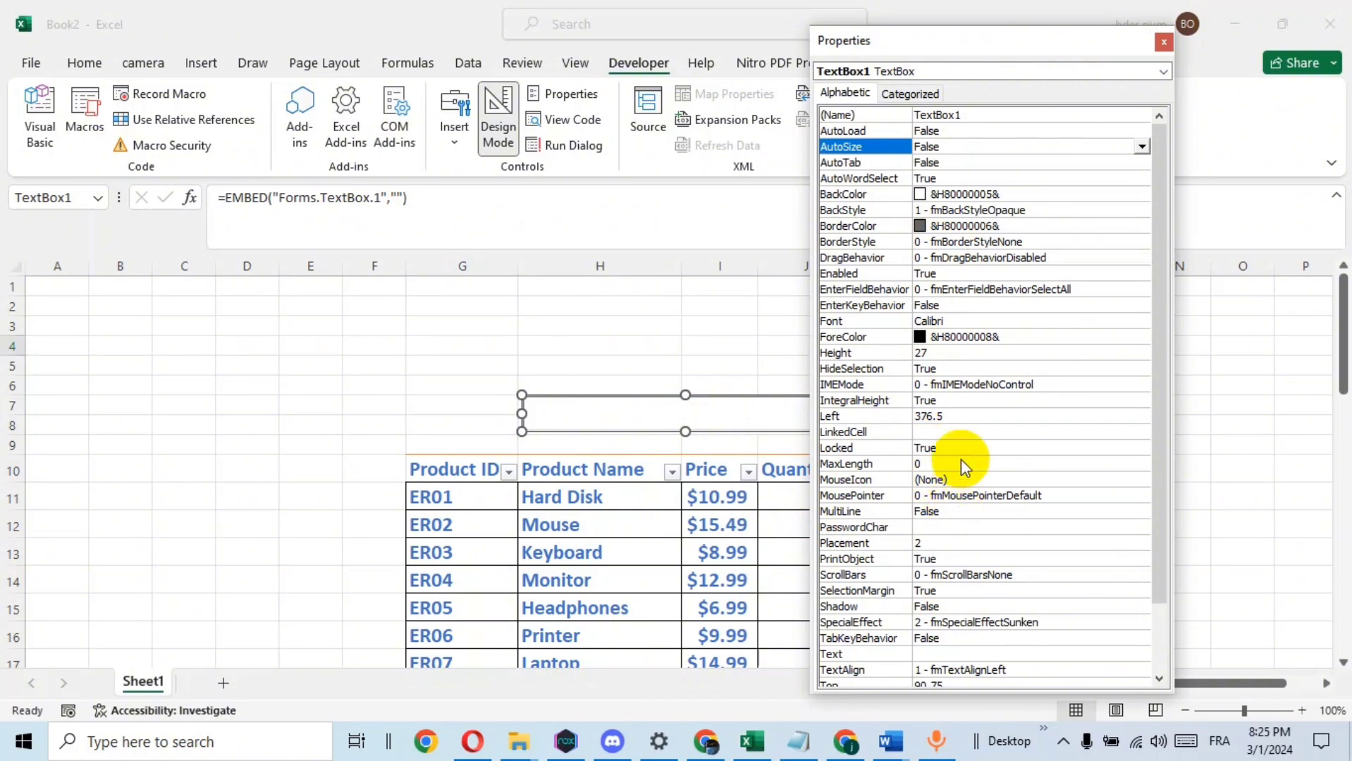
click(952, 433)
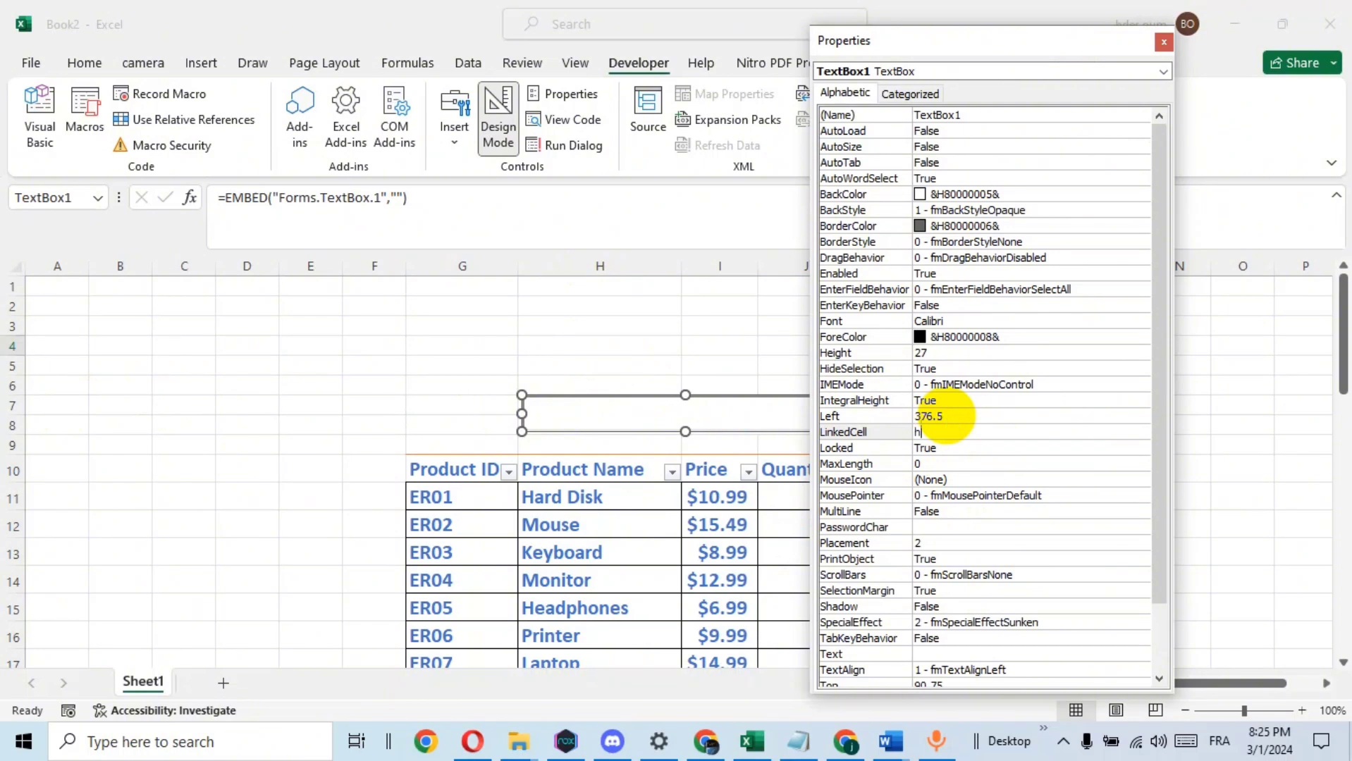
text(h7)
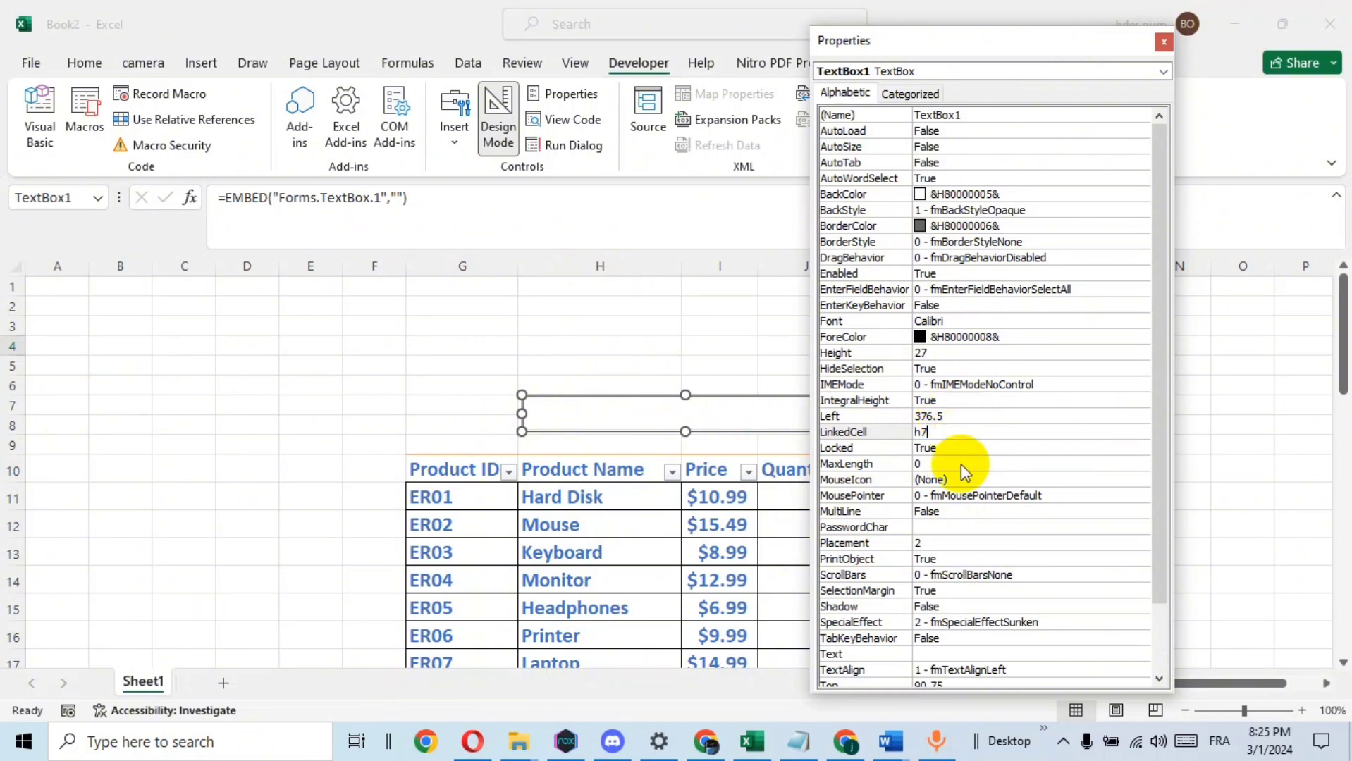
click(927, 623)
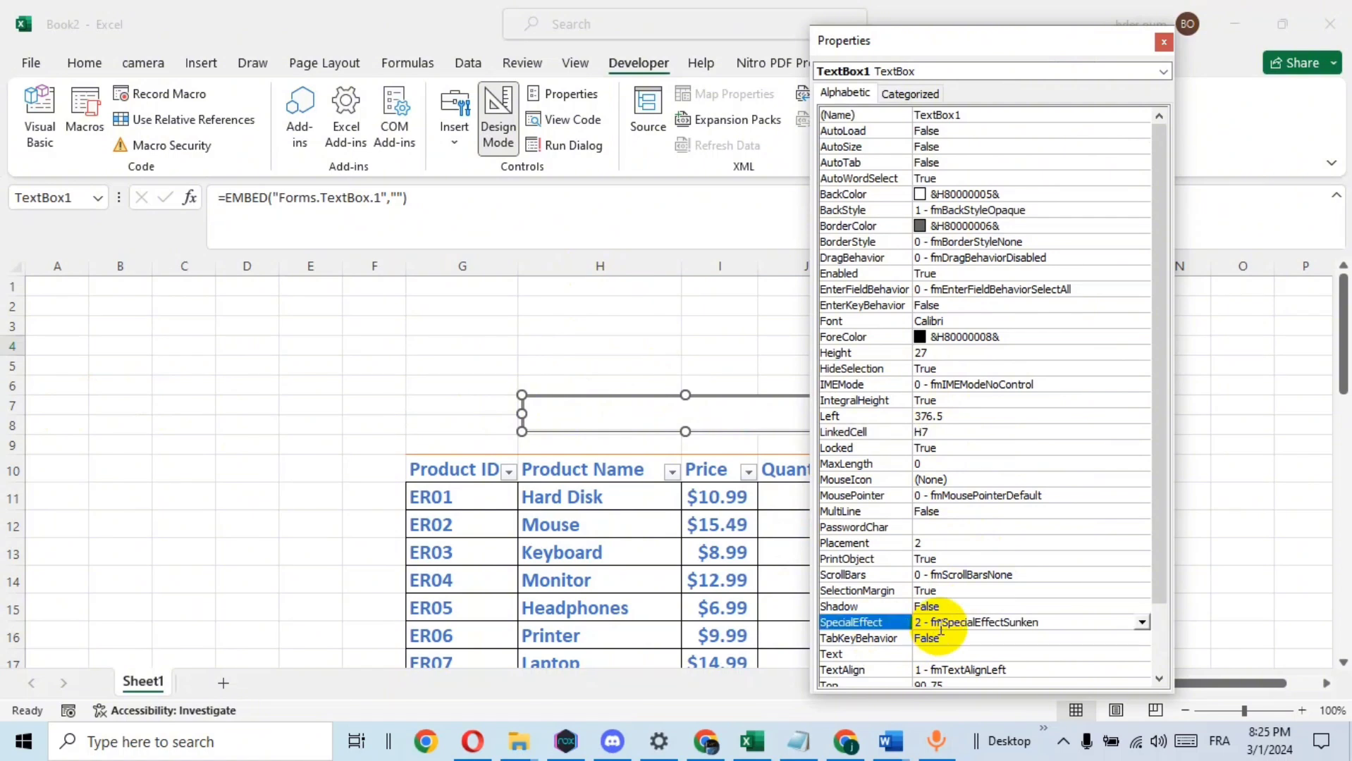
click(1143, 622)
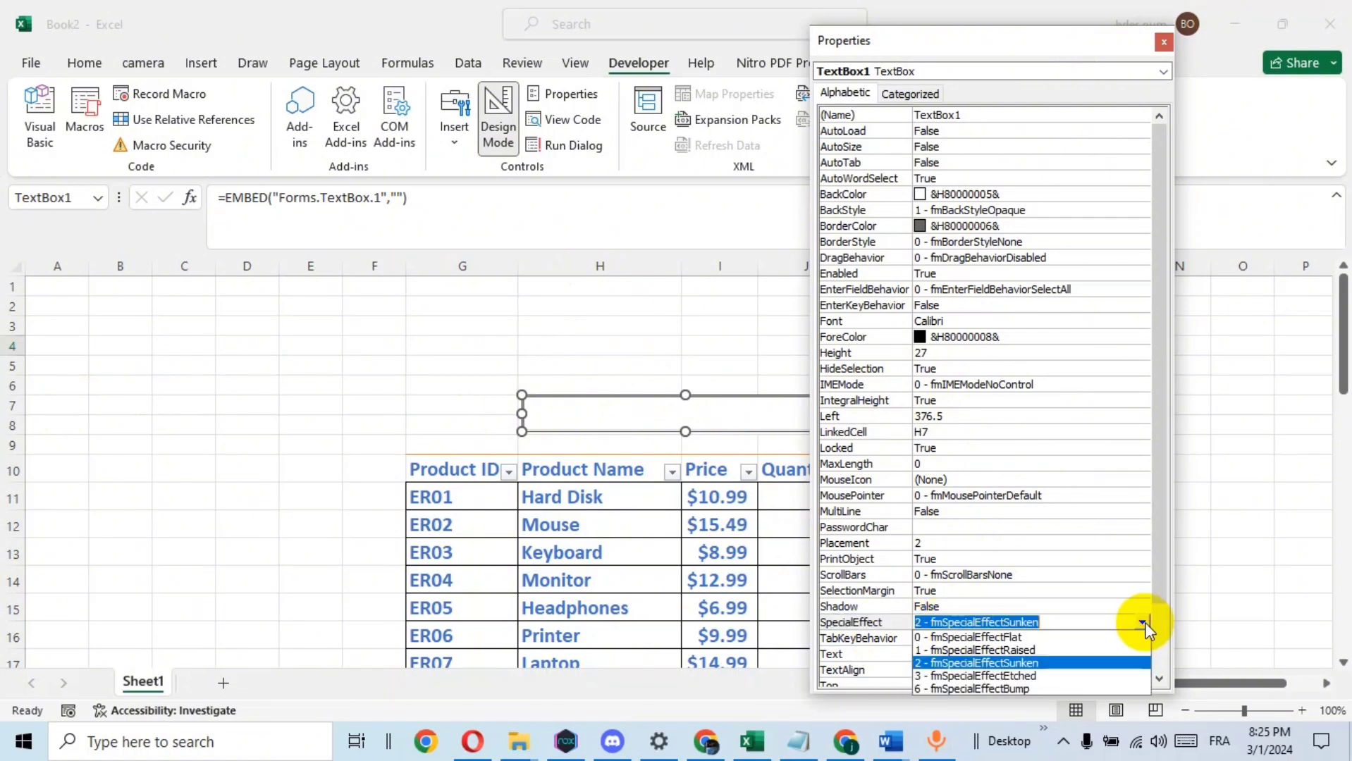
click(1012, 642)
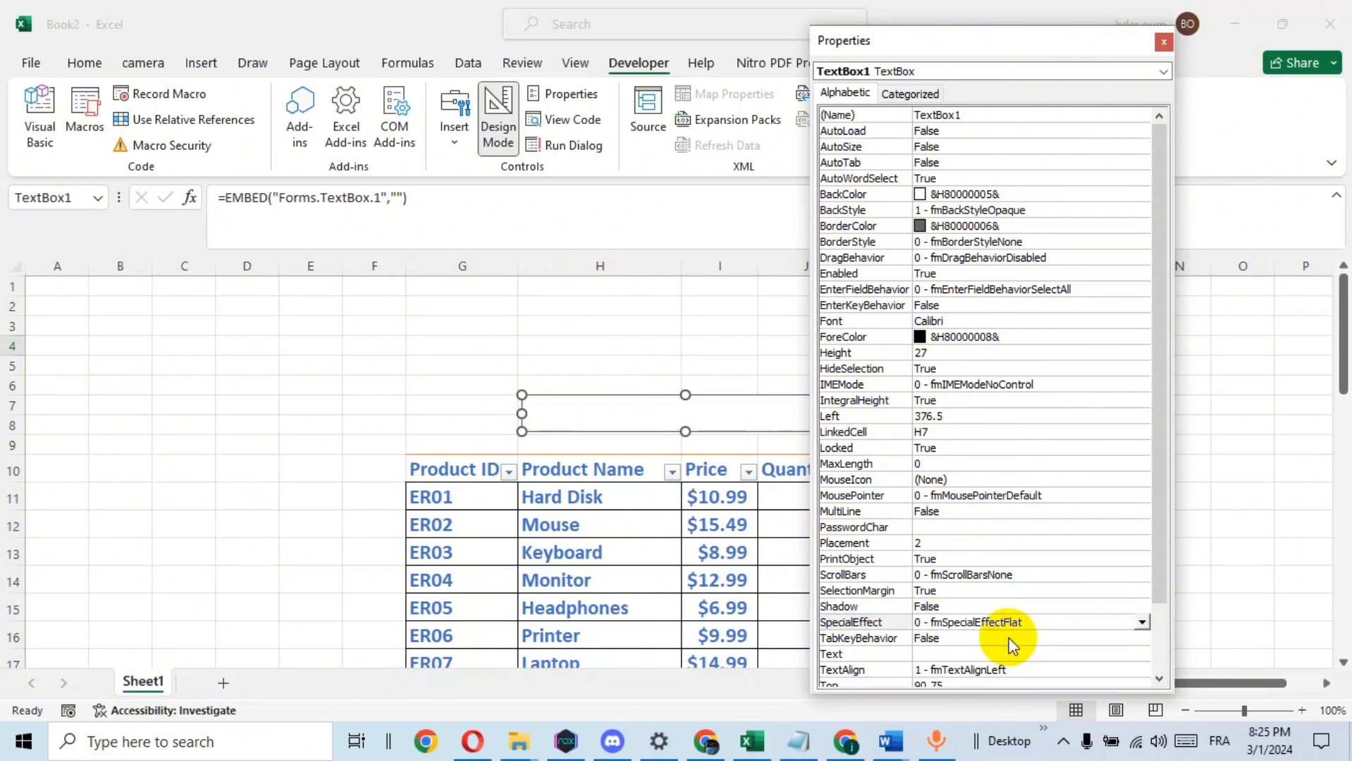
click(1163, 45)
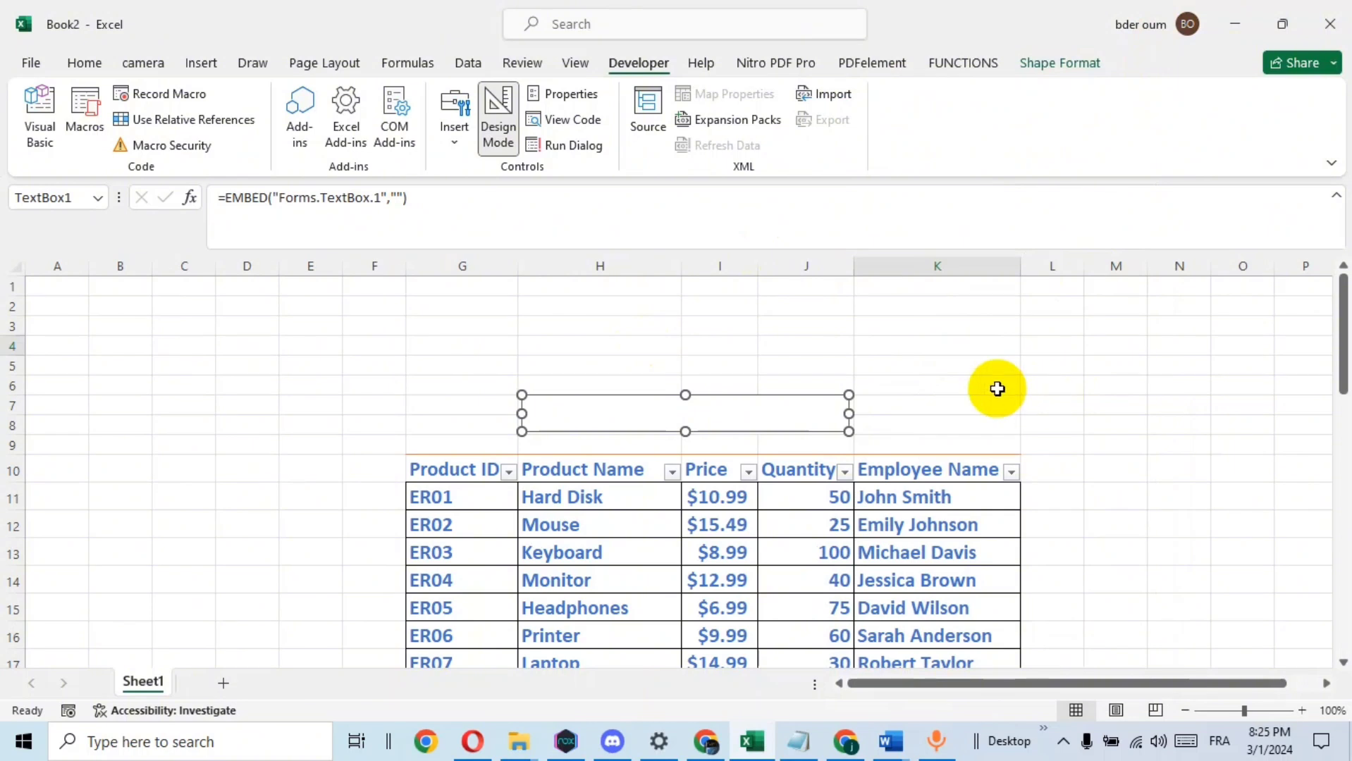
click(994, 388)
Open the VBA code for the text box's Change event
click(700, 410)
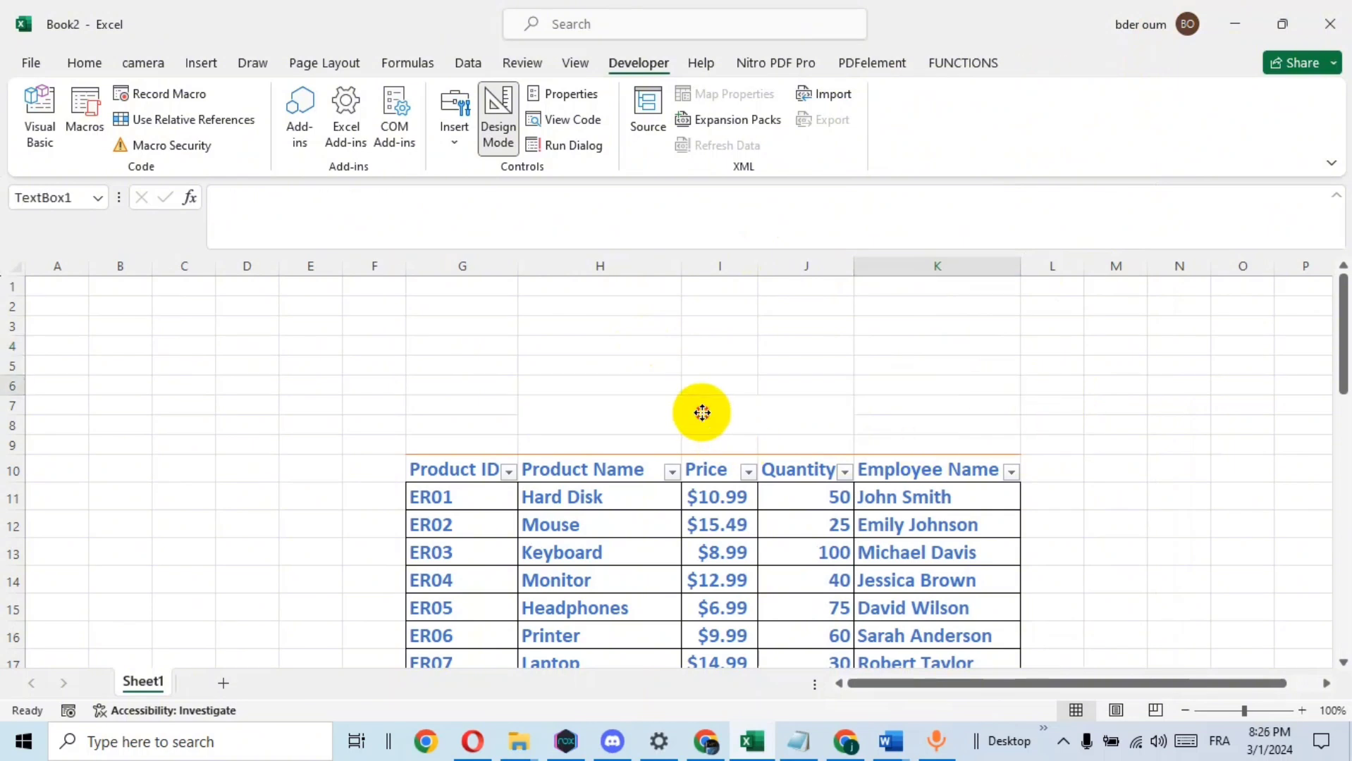
right_click(704, 412)
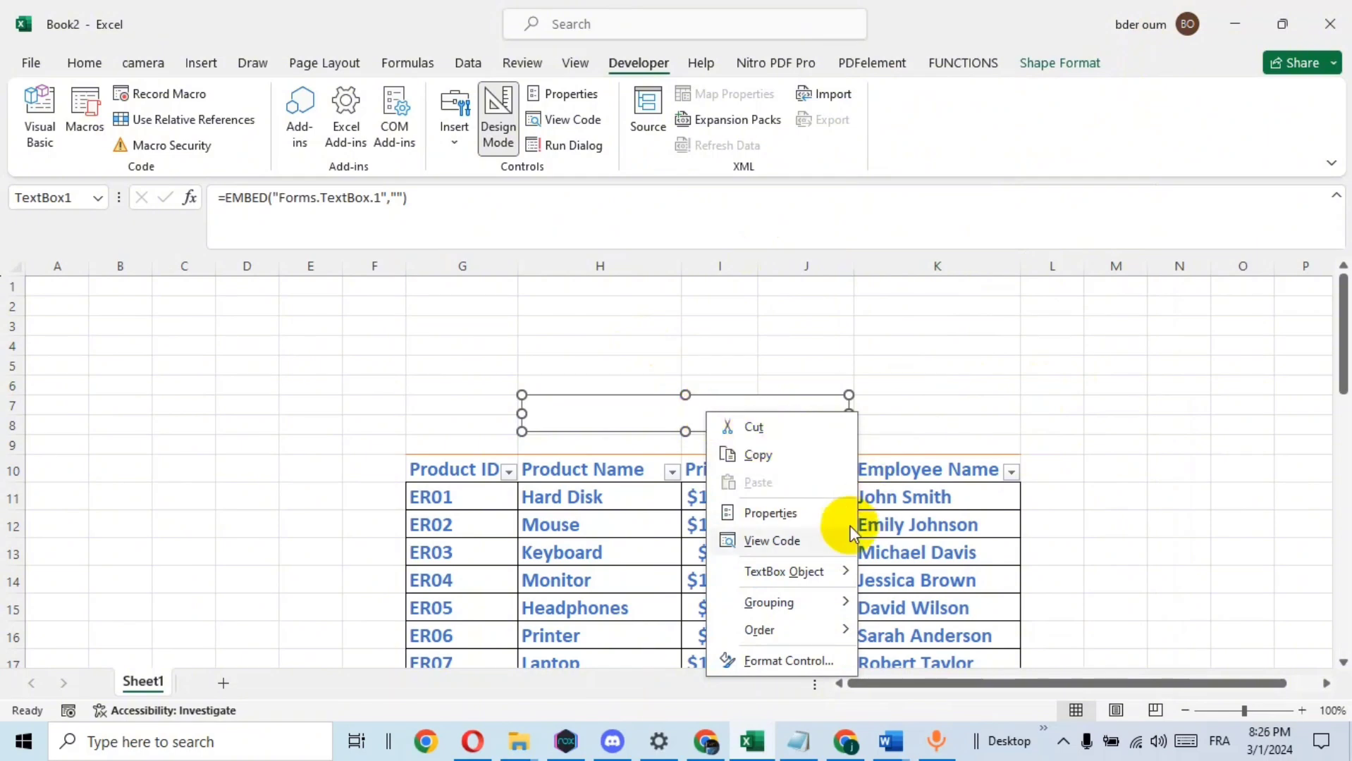
click(792, 545)
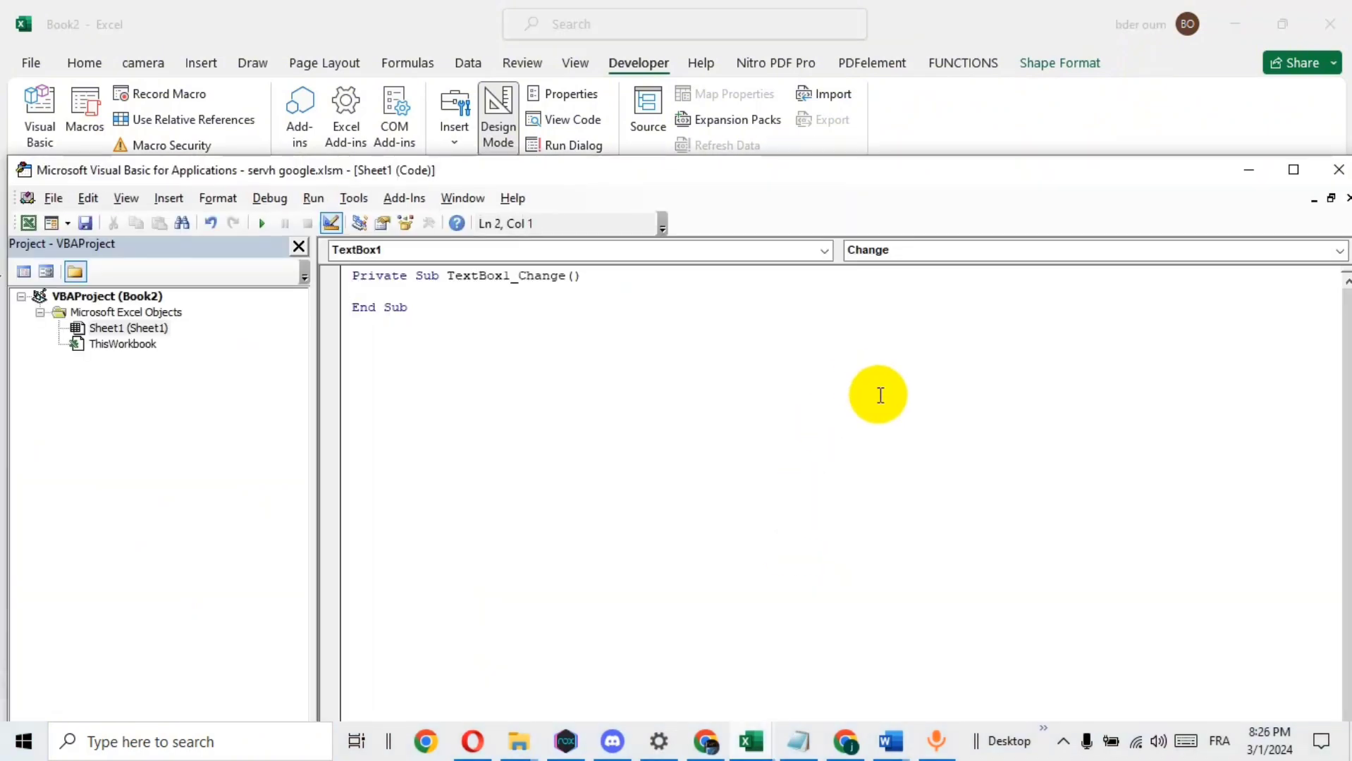
Copy the three-line AutoFilter code from the Notepad file and paste it into the TextBox1_Change procedure
click(798, 741)
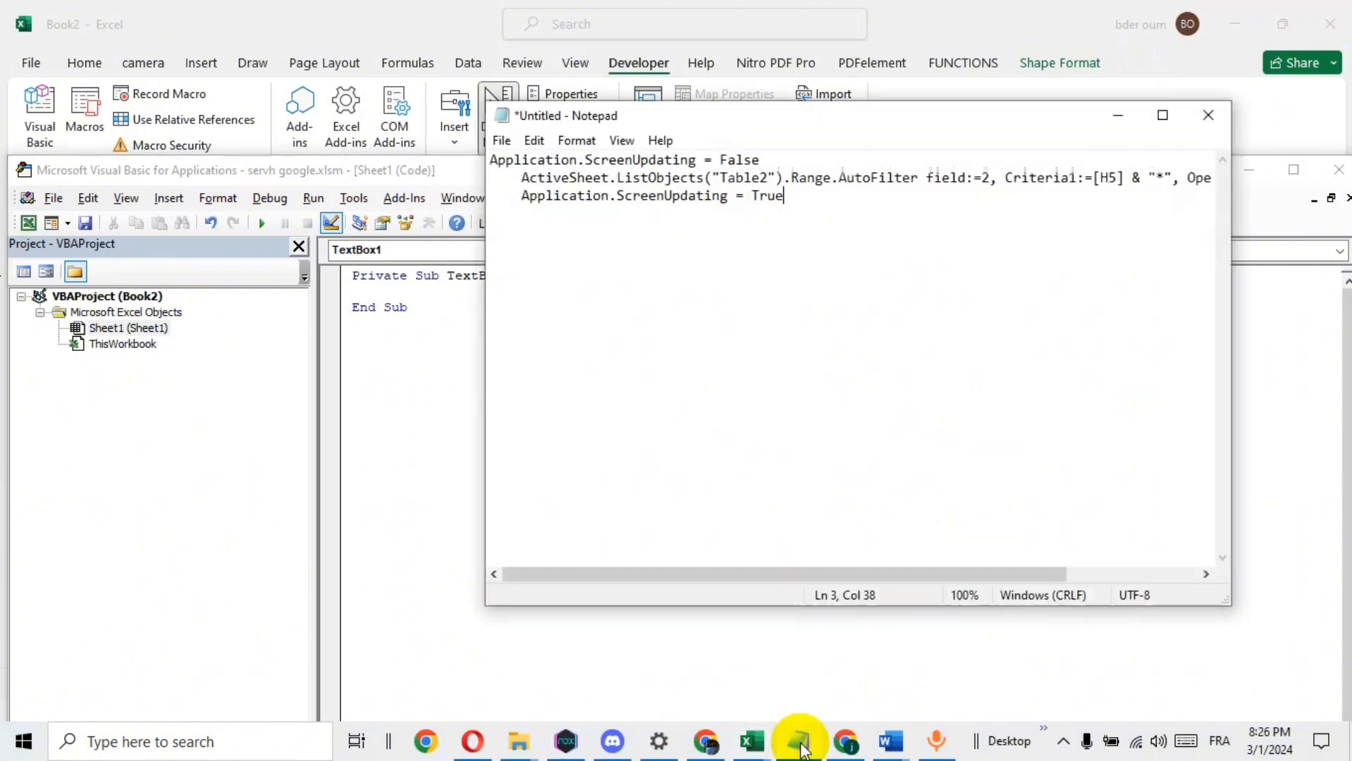
drag(817, 196, 459, 156)
right_click(571, 181)
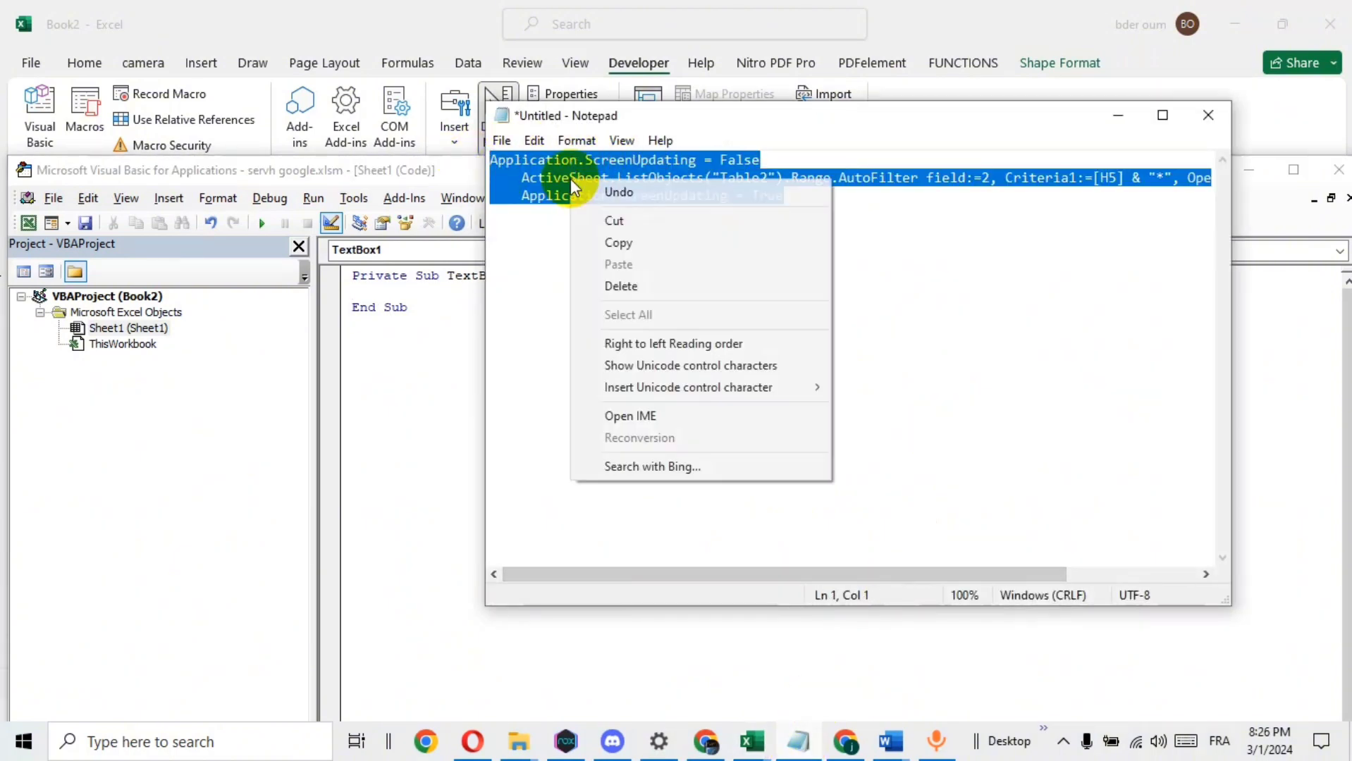
click(644, 239)
click(1118, 114)
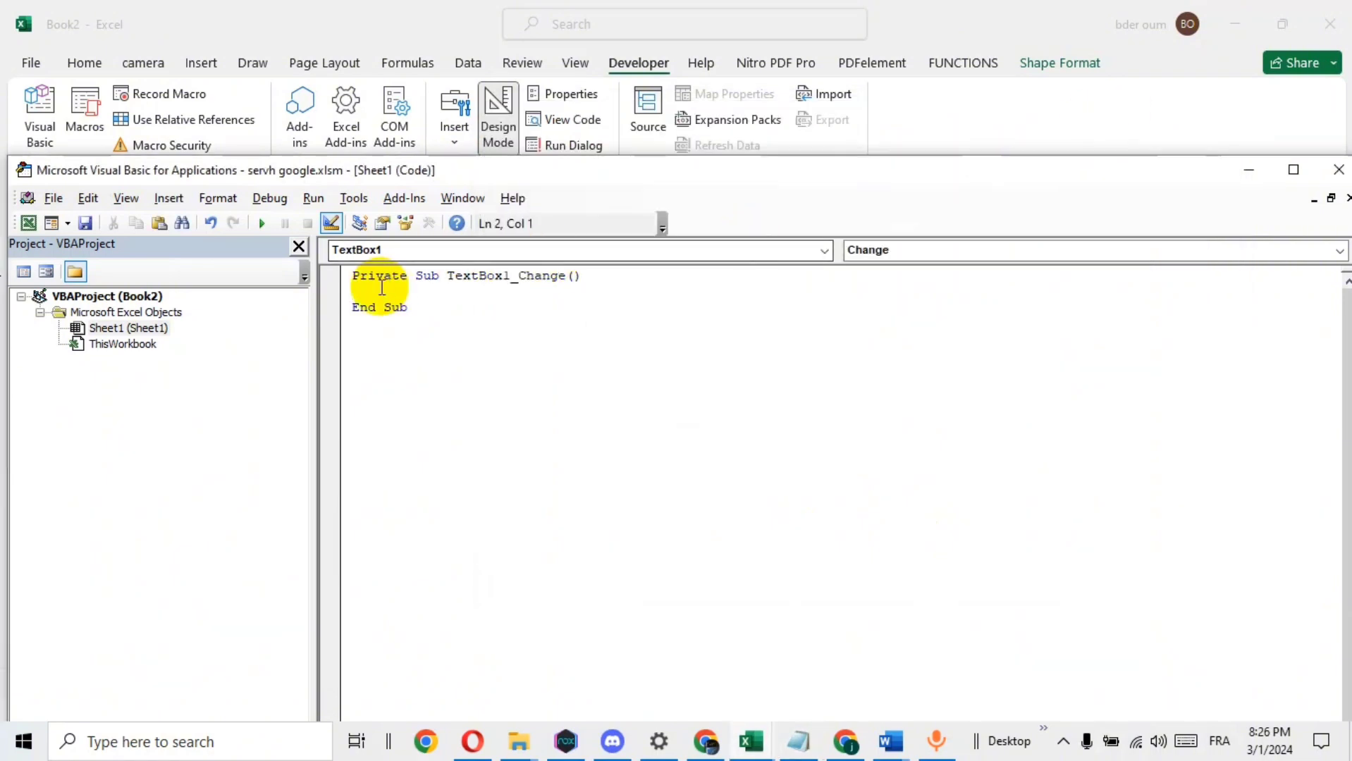
key(ctrl+v)
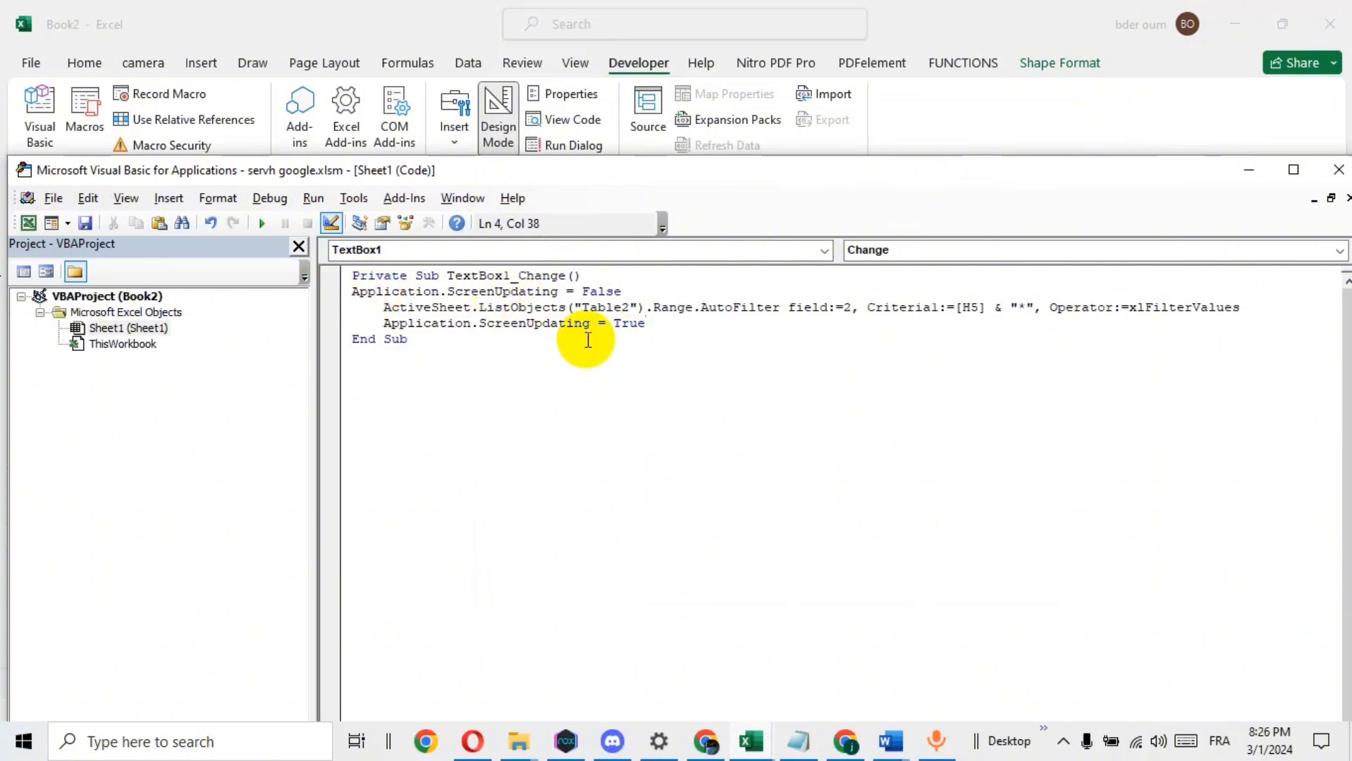
Change the table name in the code's ListObjects reference to Table1
drag(546, 175, 625, 311)
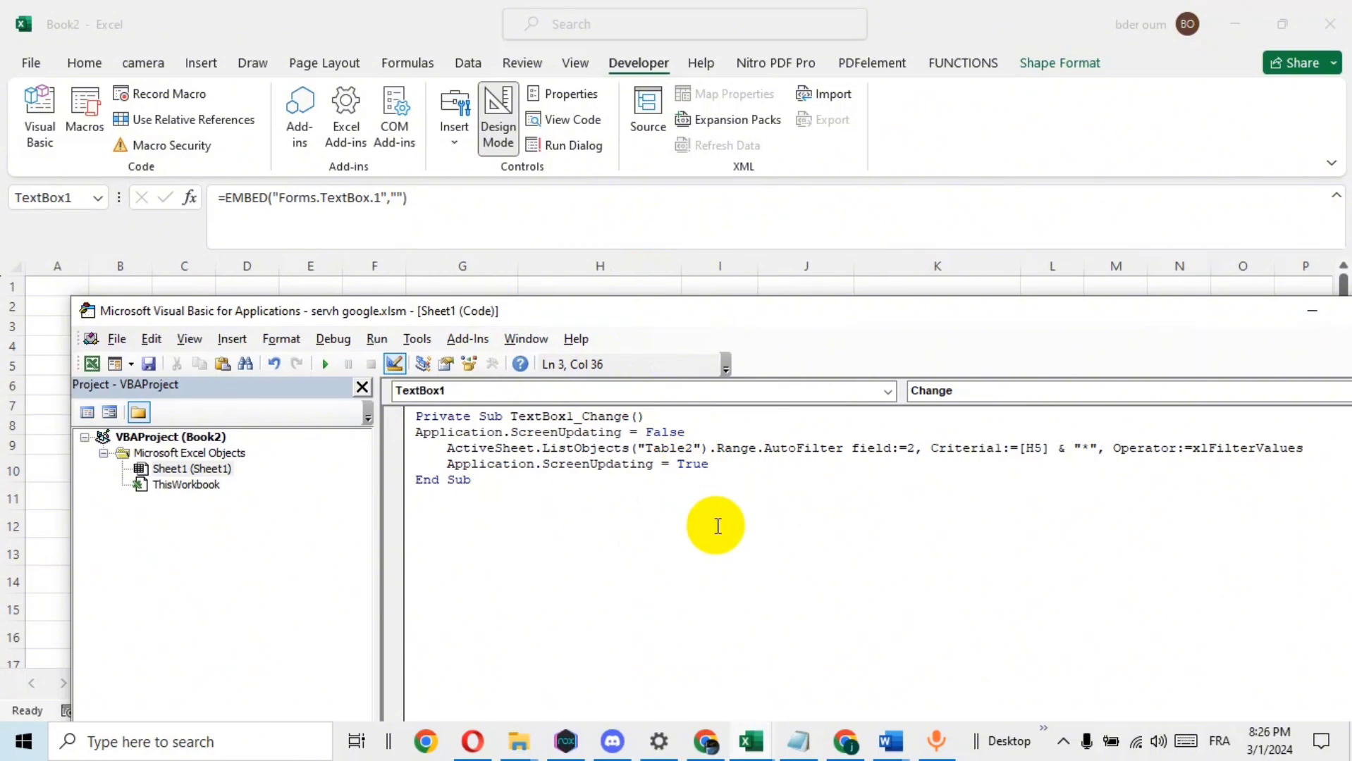
key(BackSpace)
text(1)
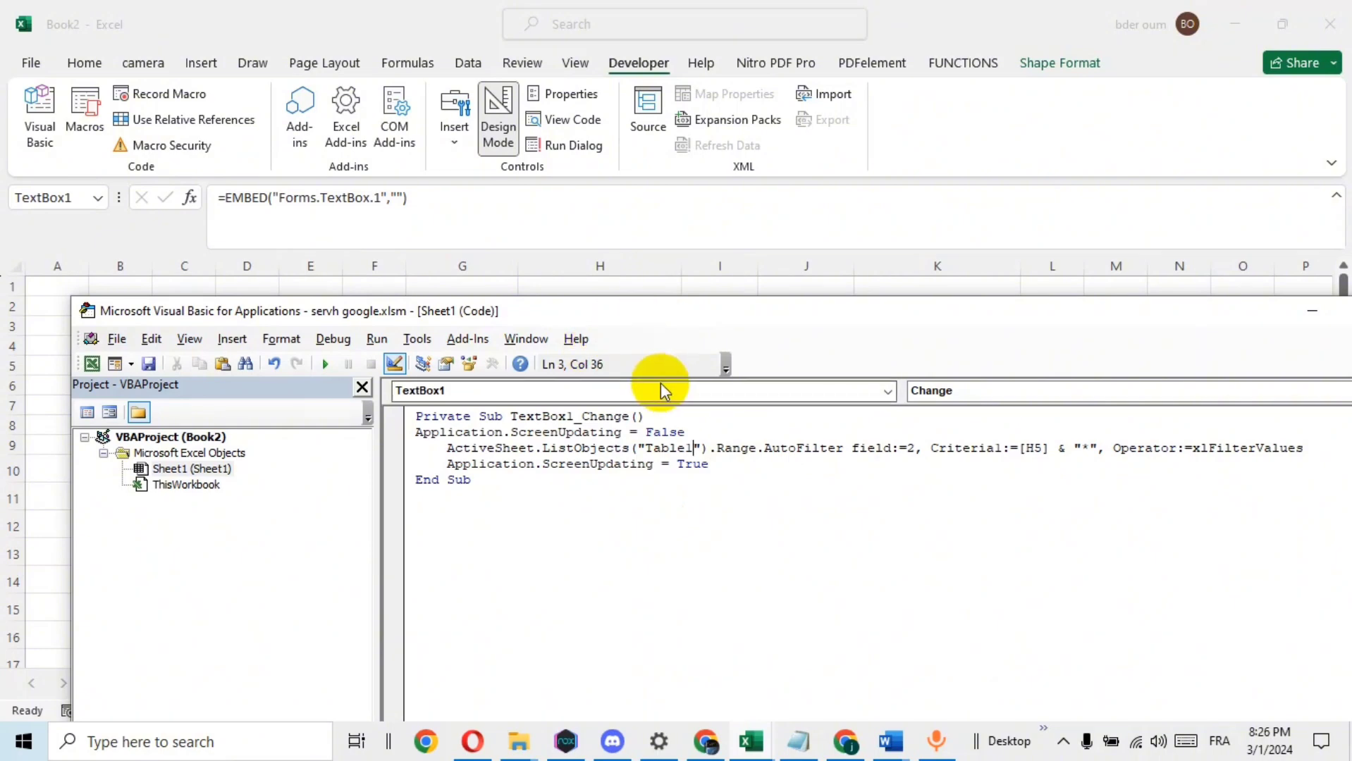
Check the text box's place on the sheet and change the Criteria1 cell reference in the code to H7
drag(834, 313, 793, 555)
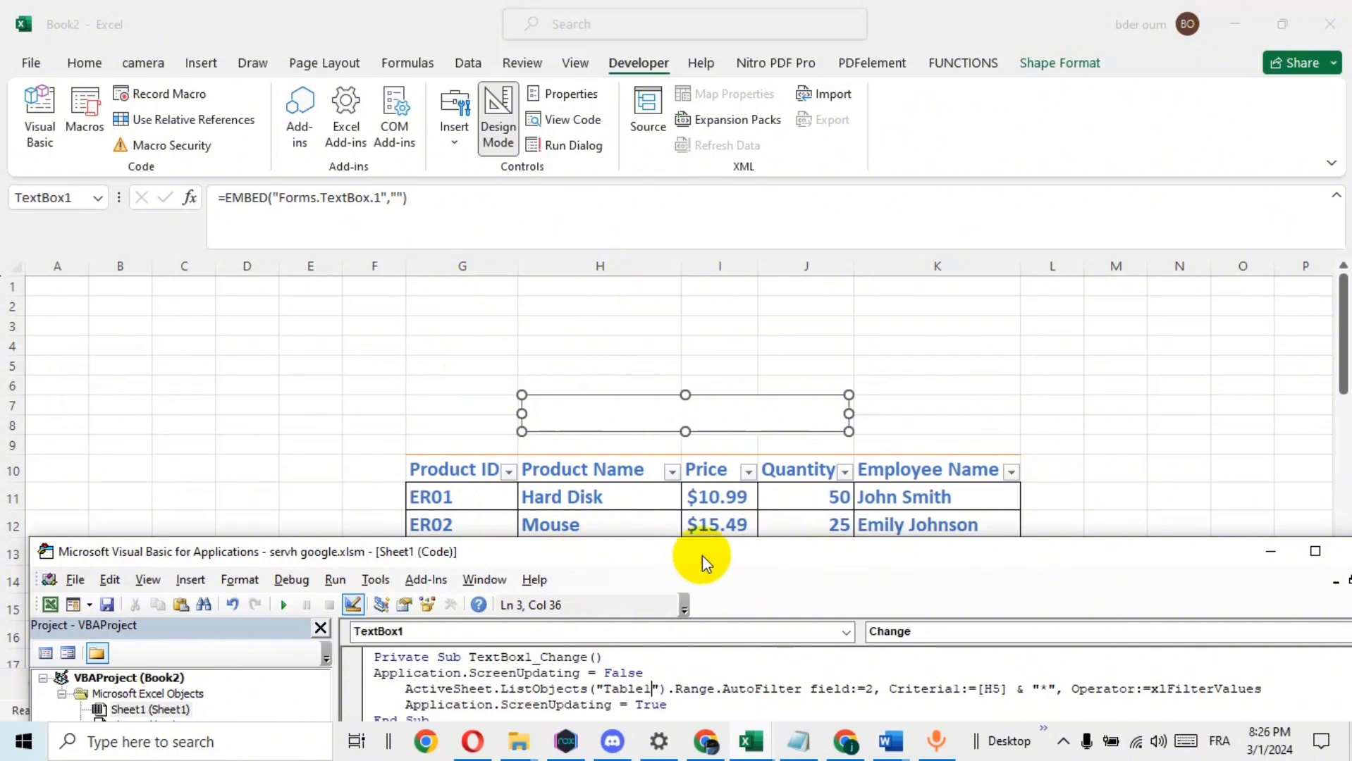
drag(704, 558, 668, 385)
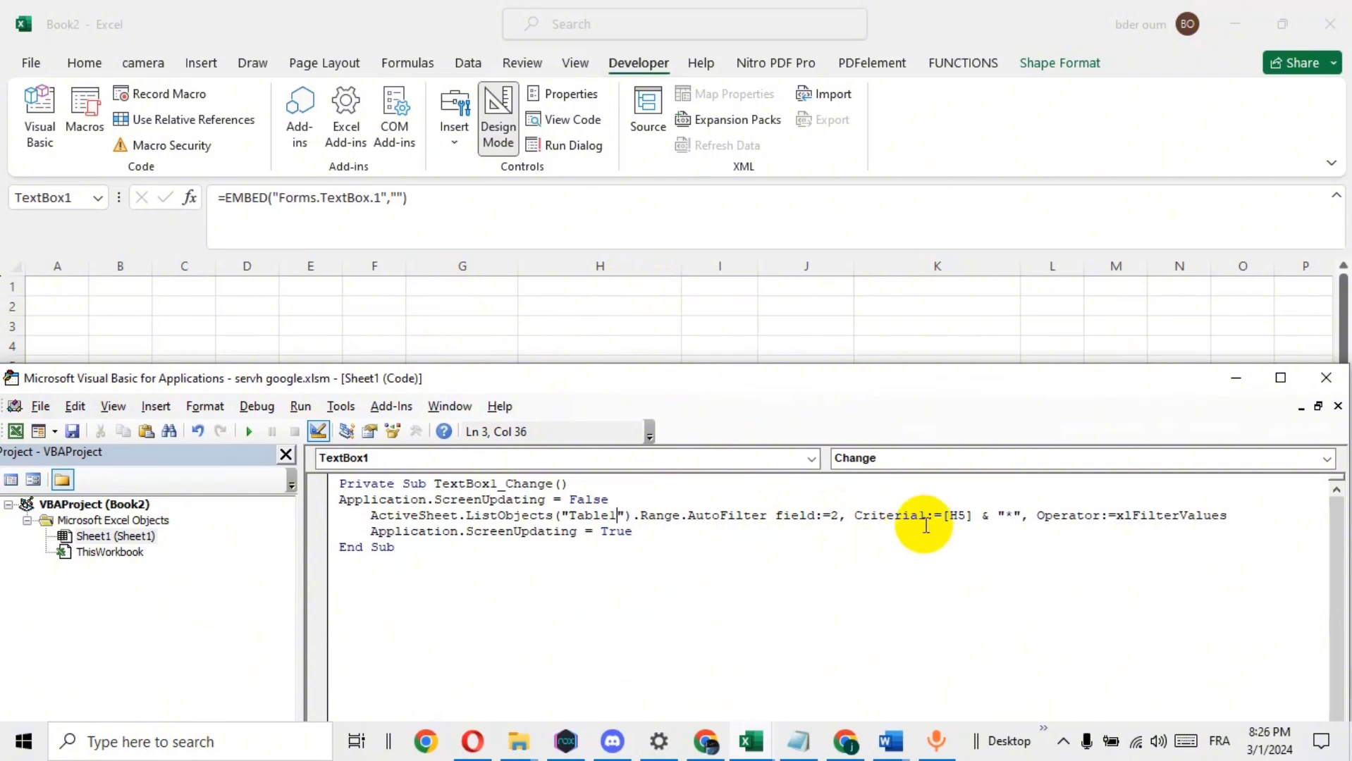
drag(876, 384, 863, 666)
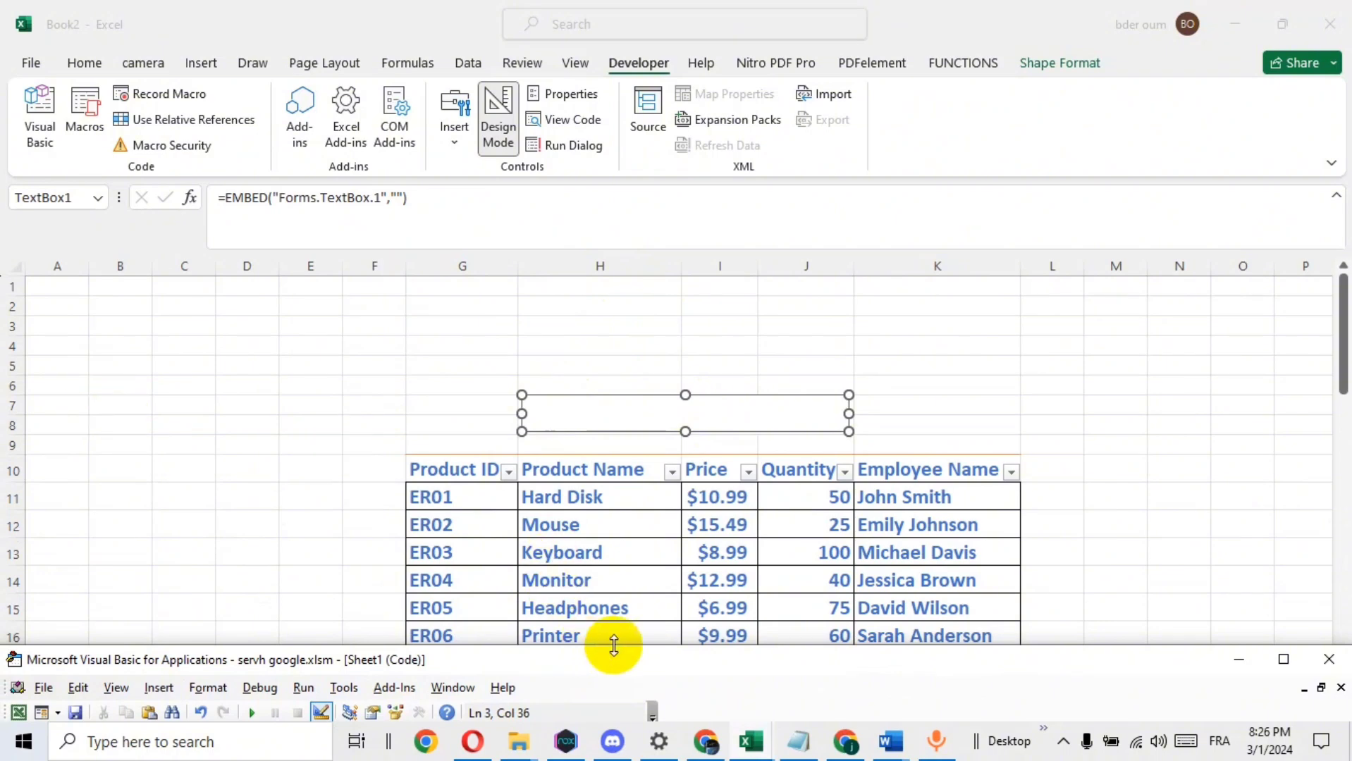
drag(667, 666, 652, 298)
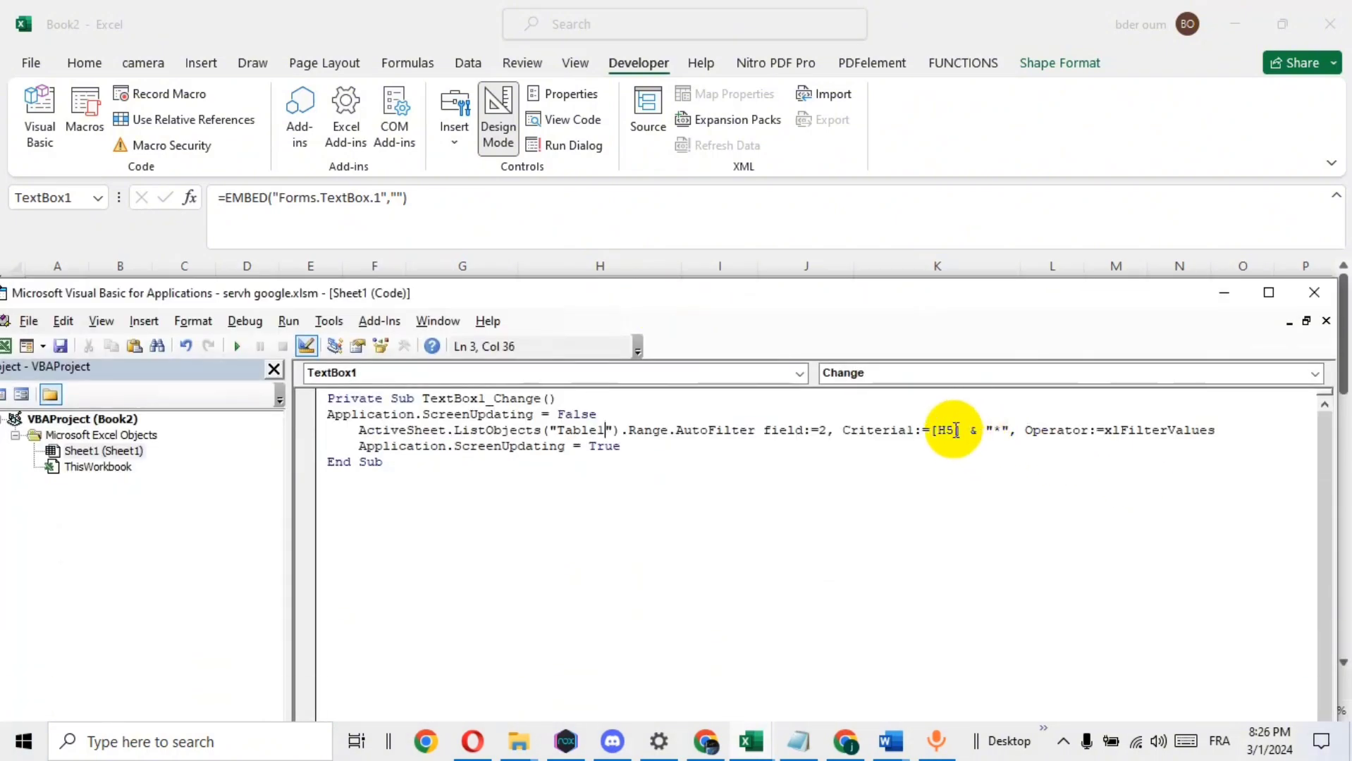
key(BackSpace)
text(7)
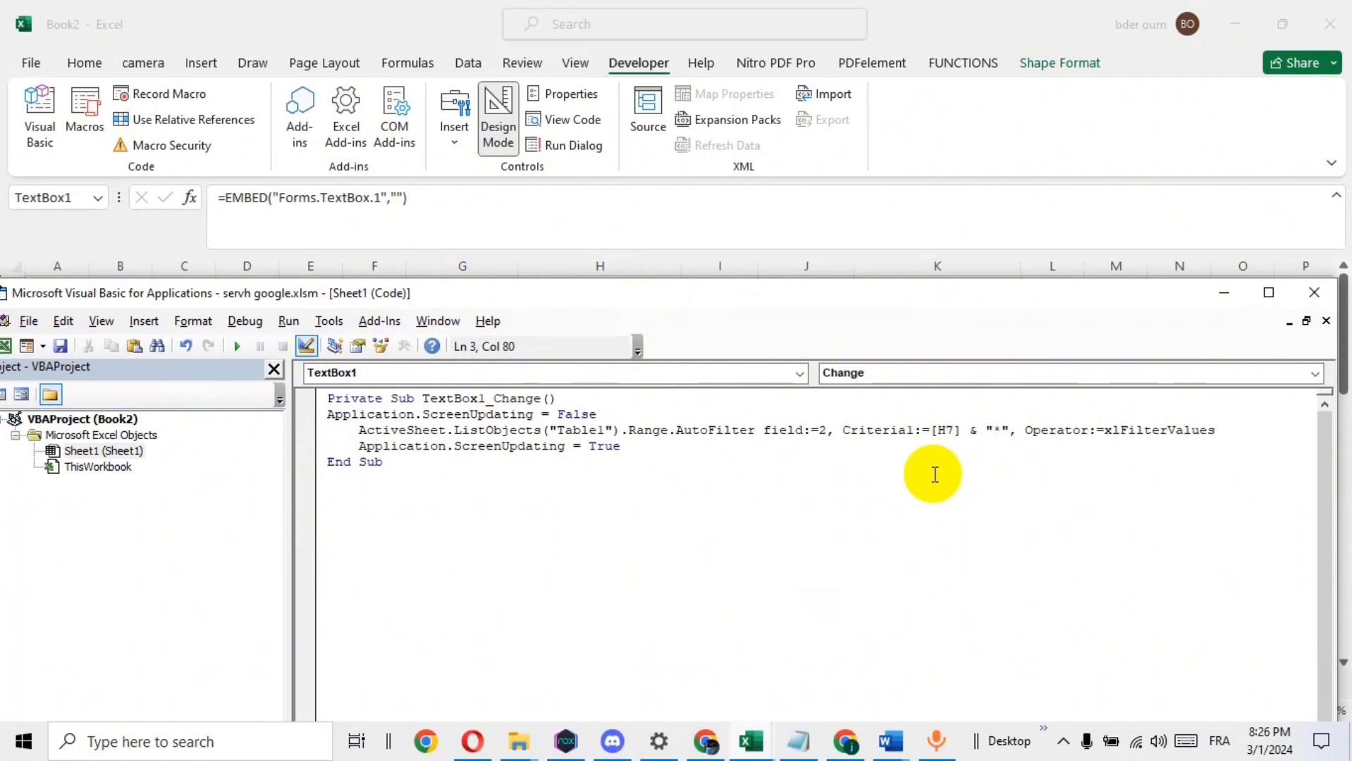
Save the workbook as "serach bar" in the Excel Macro-Enabled Workbook (*.xlsm) format
drag(619, 296, 777, 279)
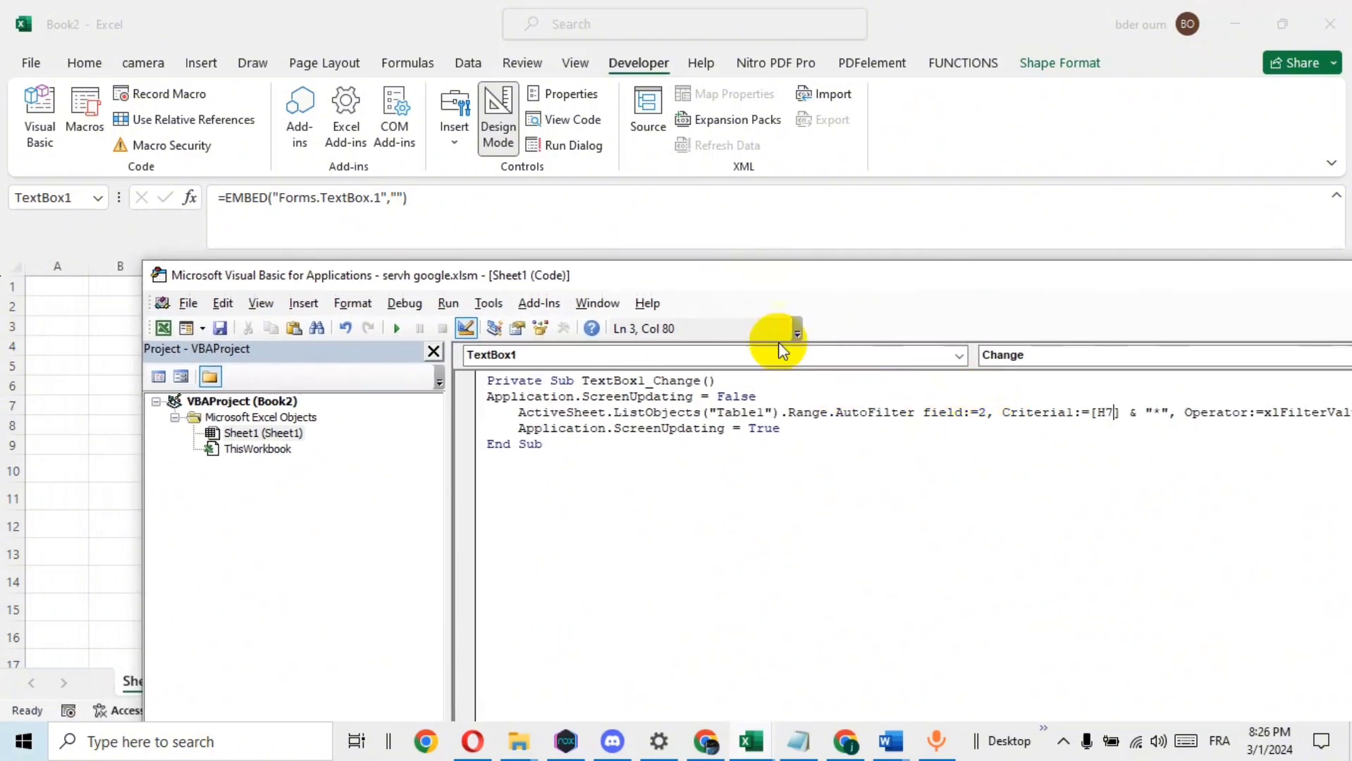
drag(741, 275, 666, 182)
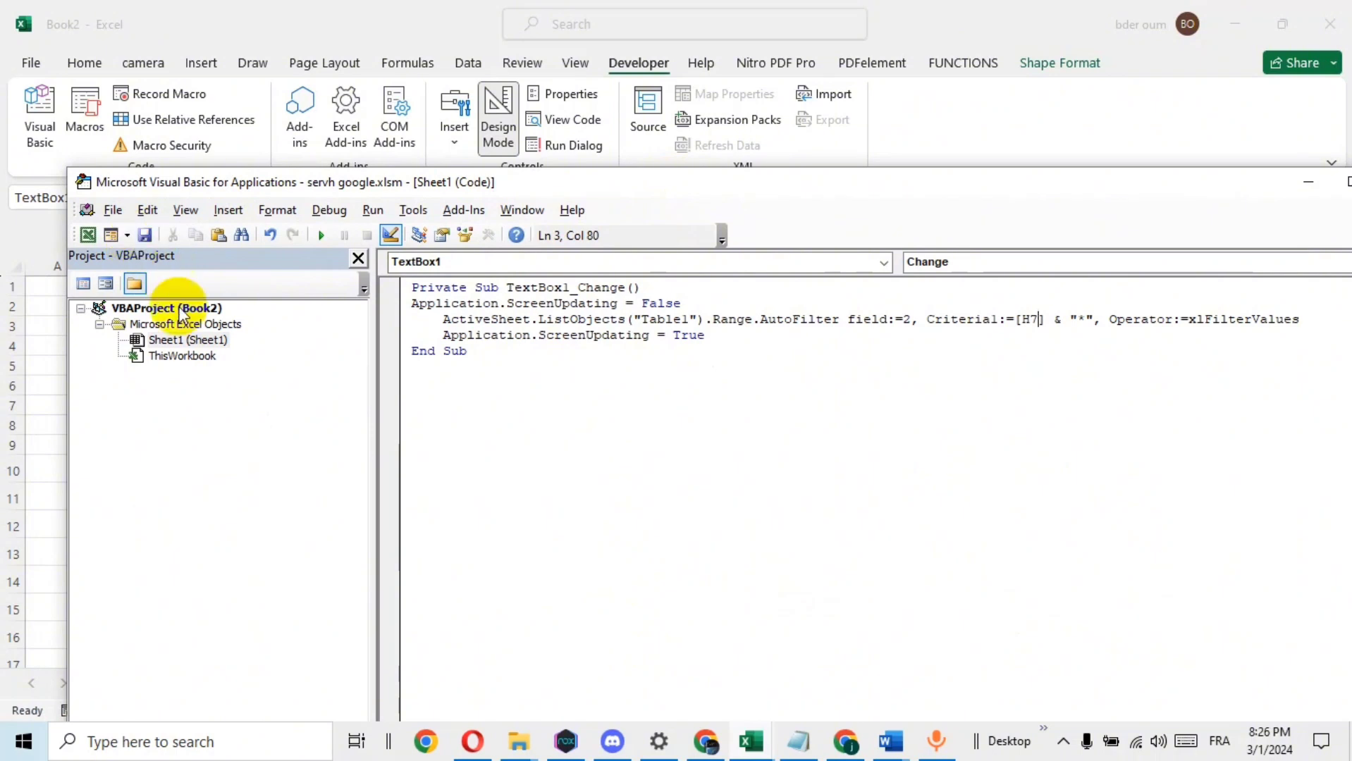
click(144, 234)
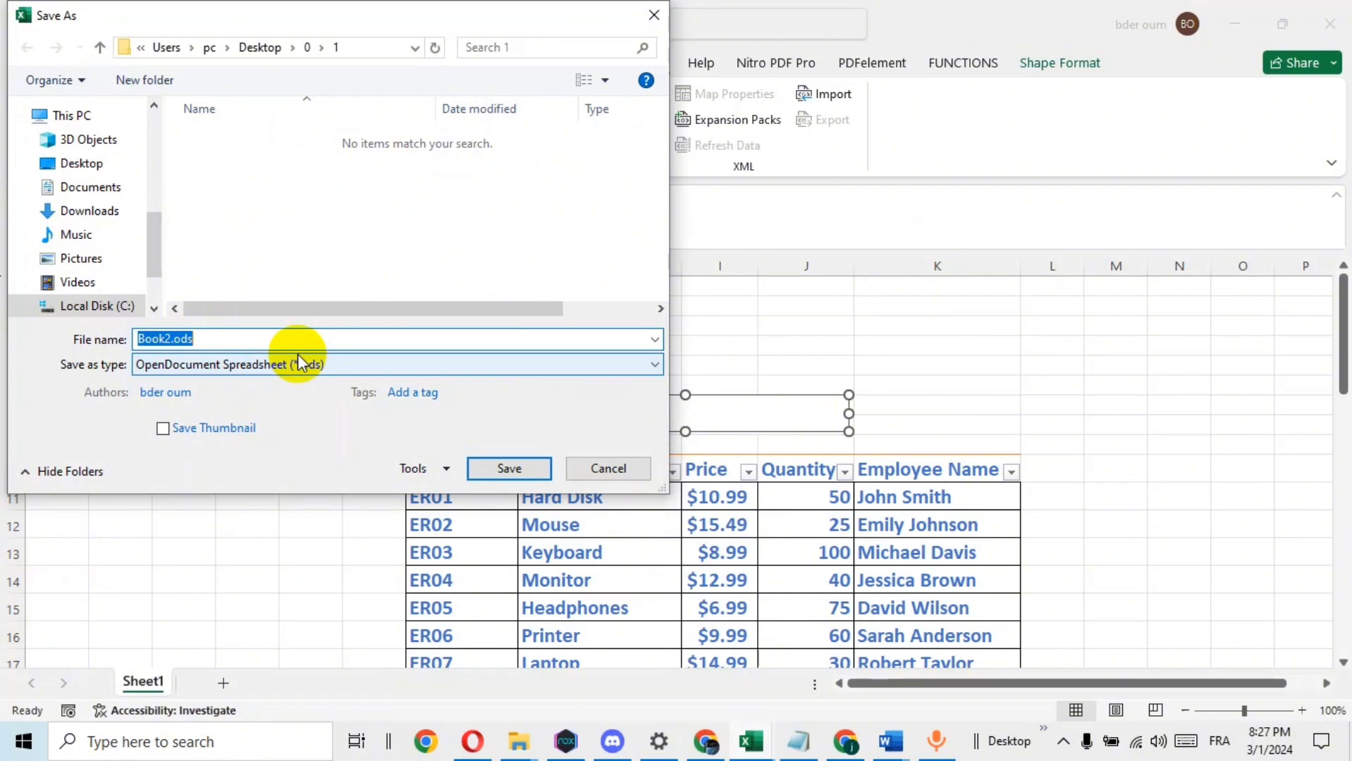
text(ser)
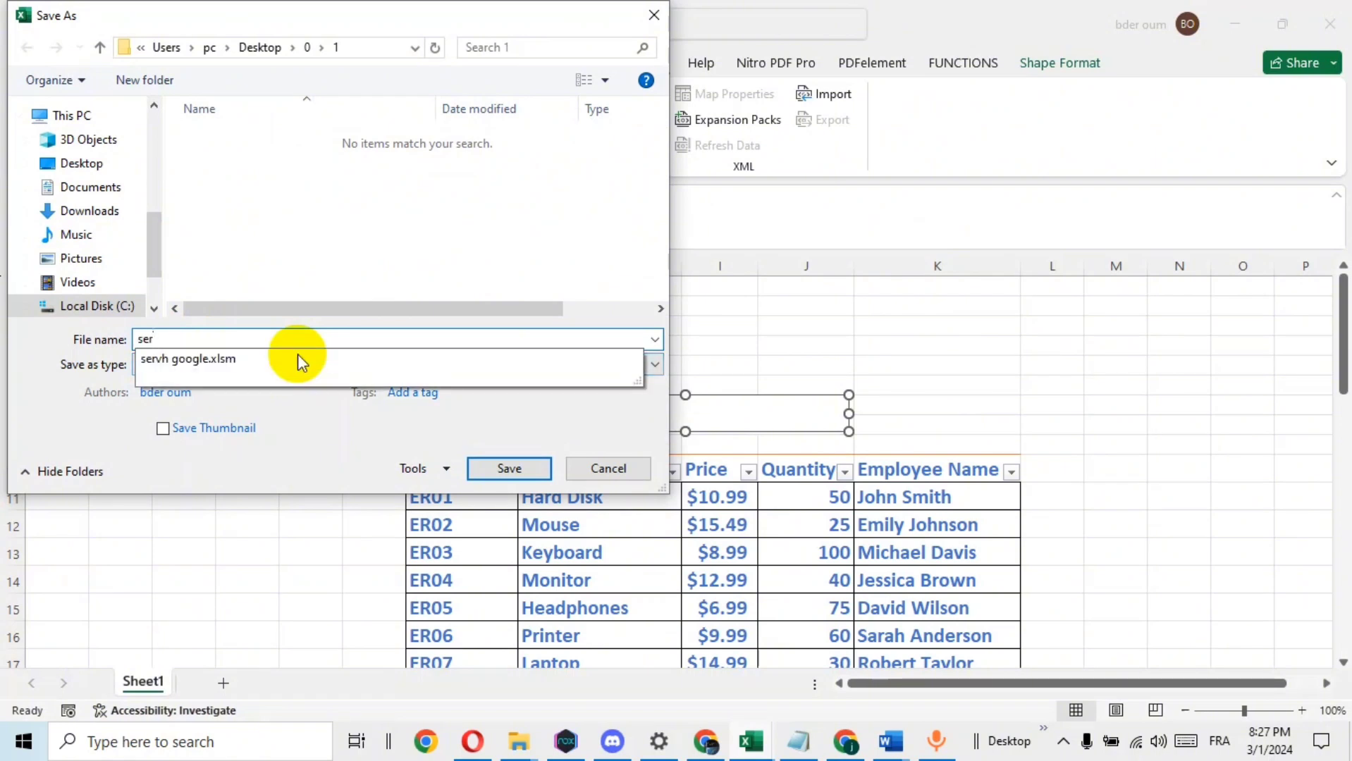
text(ach bar)
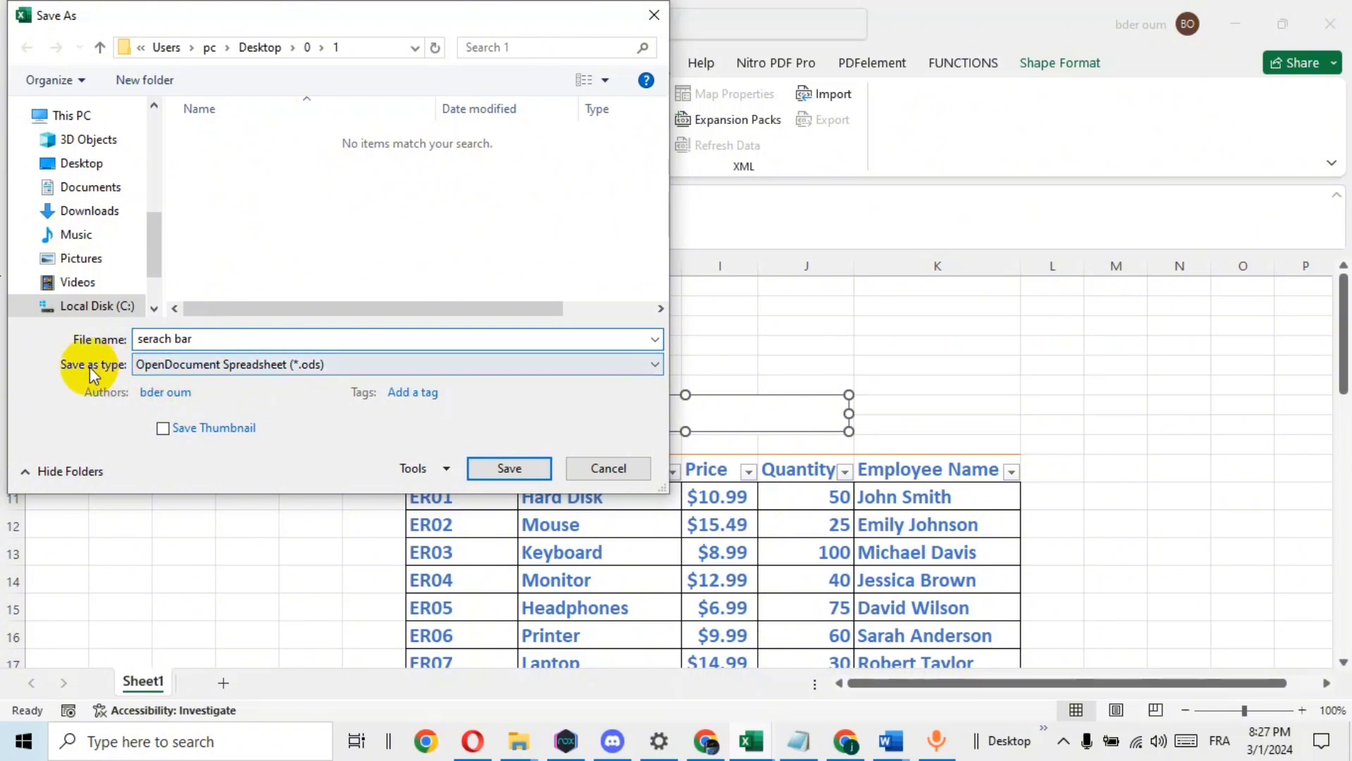
click(211, 366)
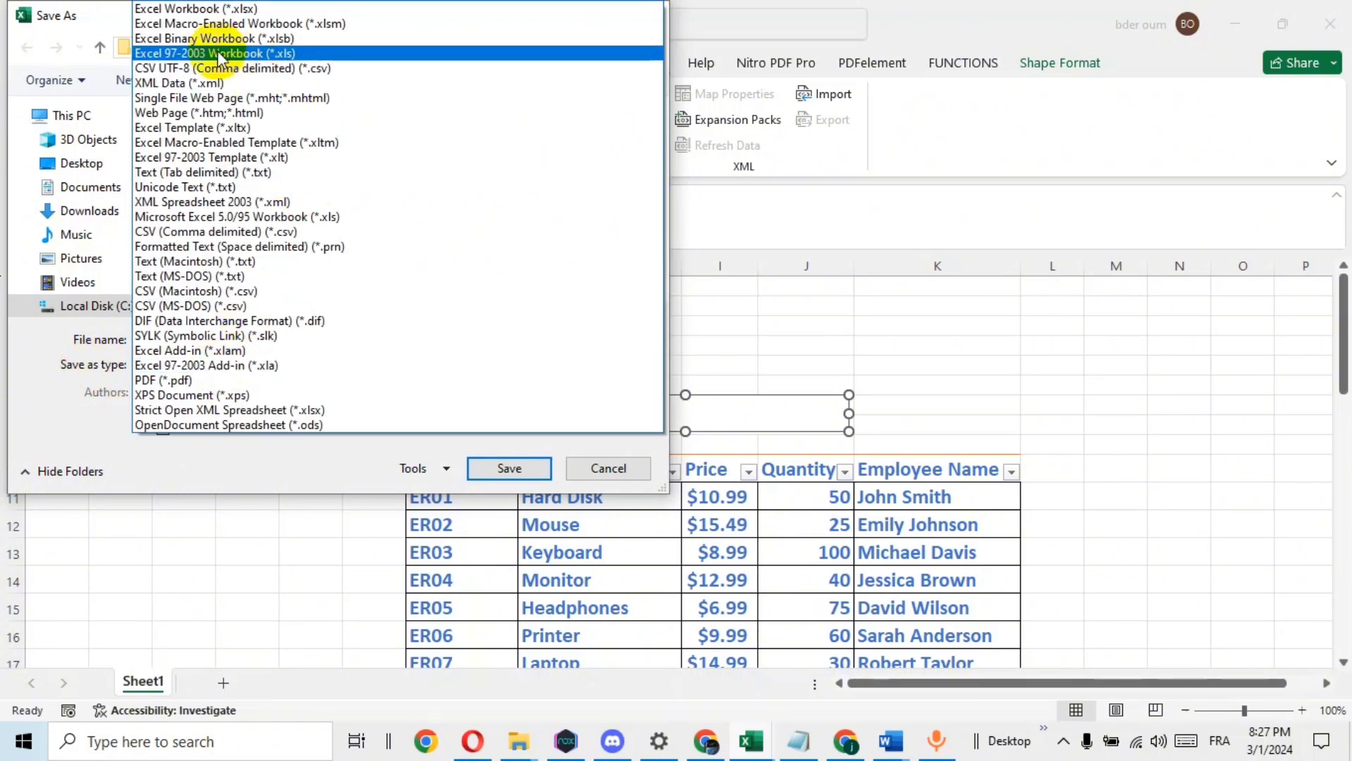
click(286, 25)
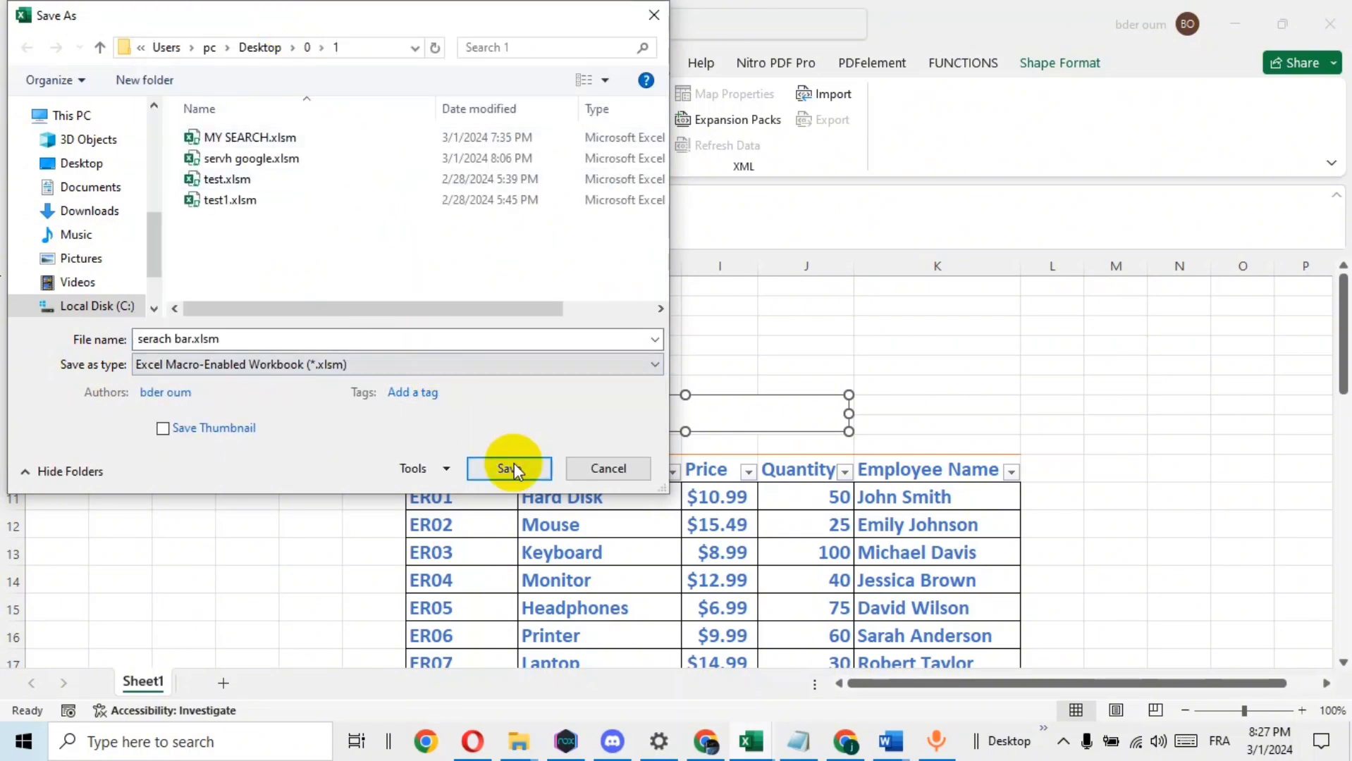
click(511, 469)
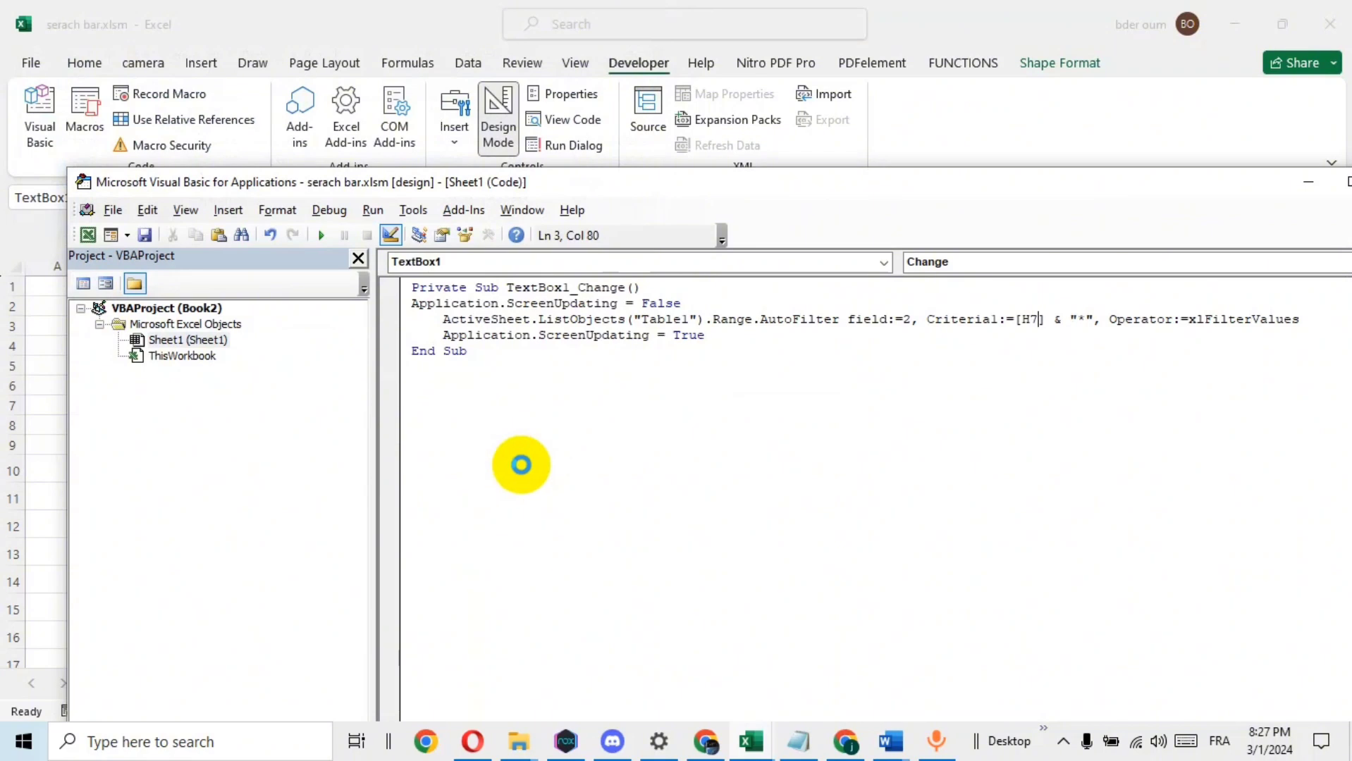
Return to the worksheet from the VBA editor and turn off Design Mode
click(87, 236)
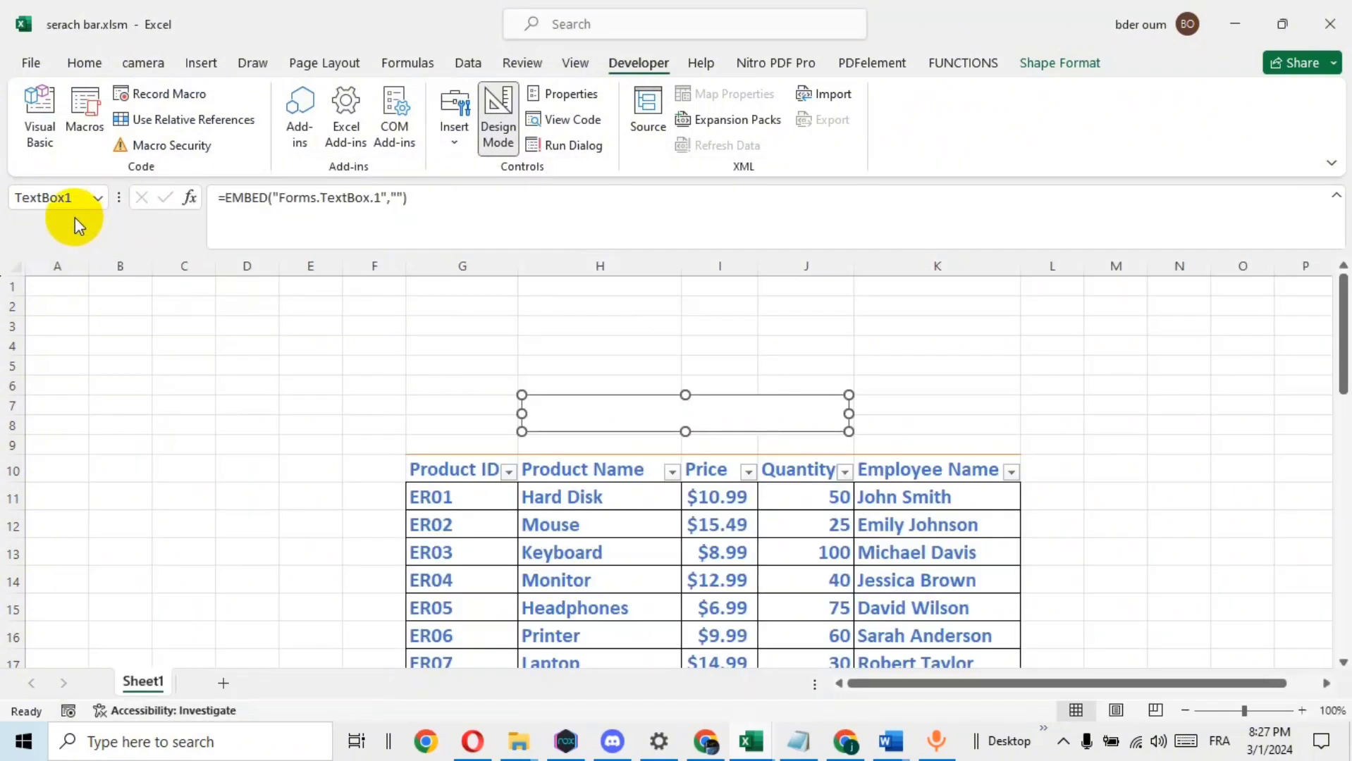
click(976, 366)
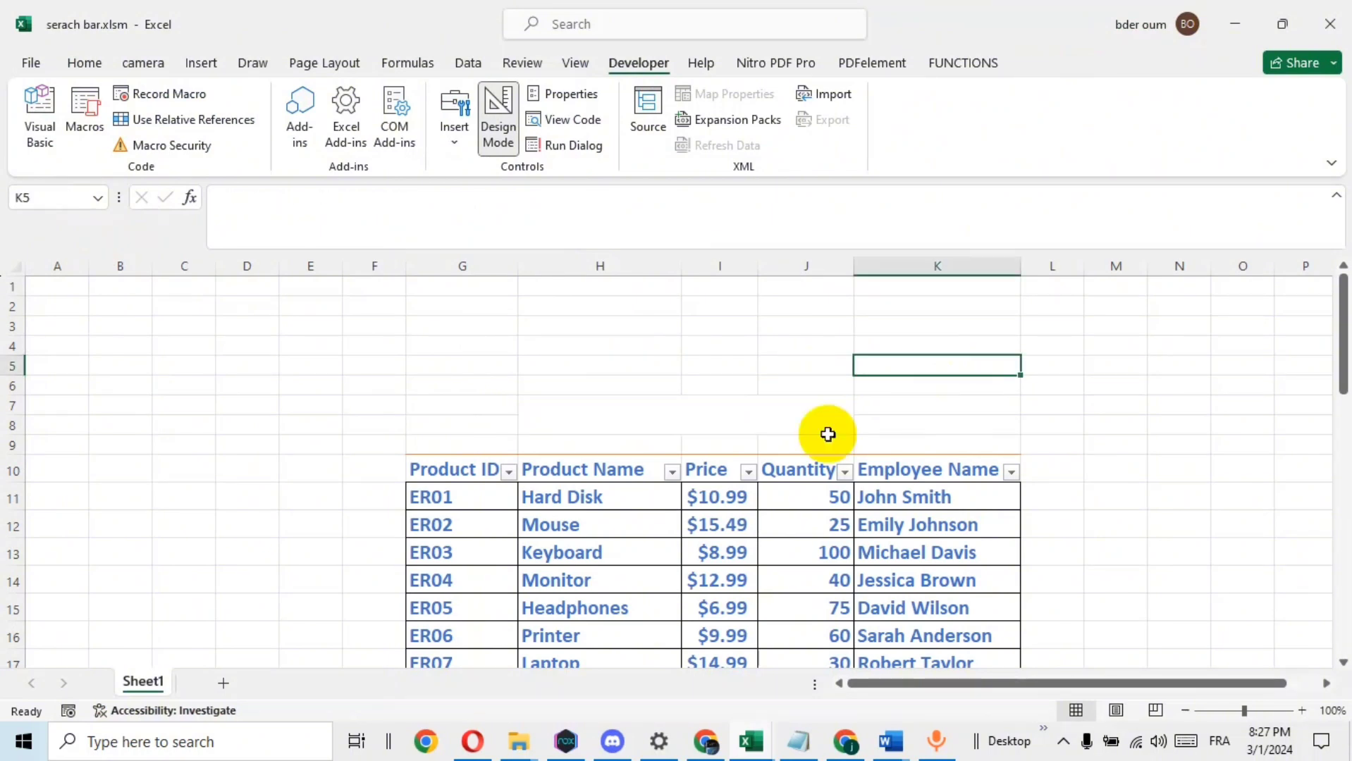
click(625, 420)
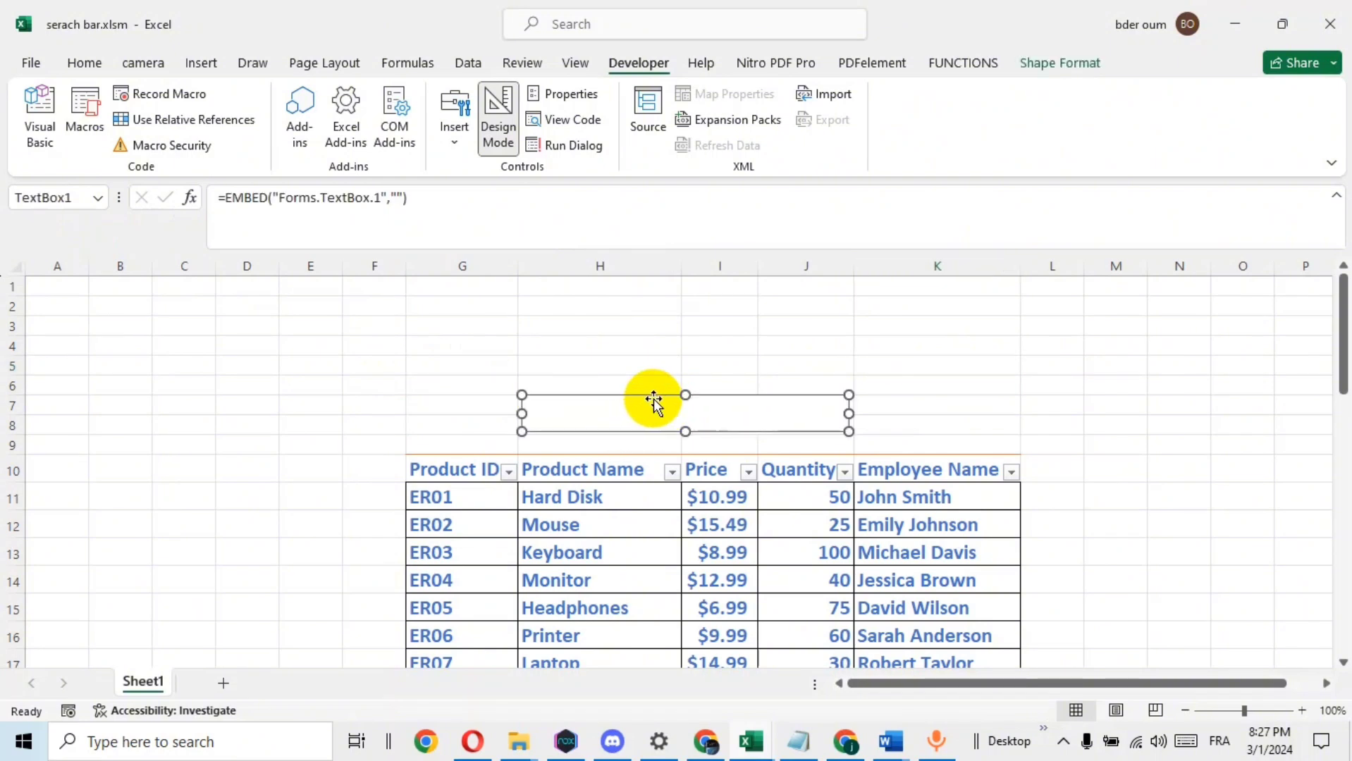
click(497, 118)
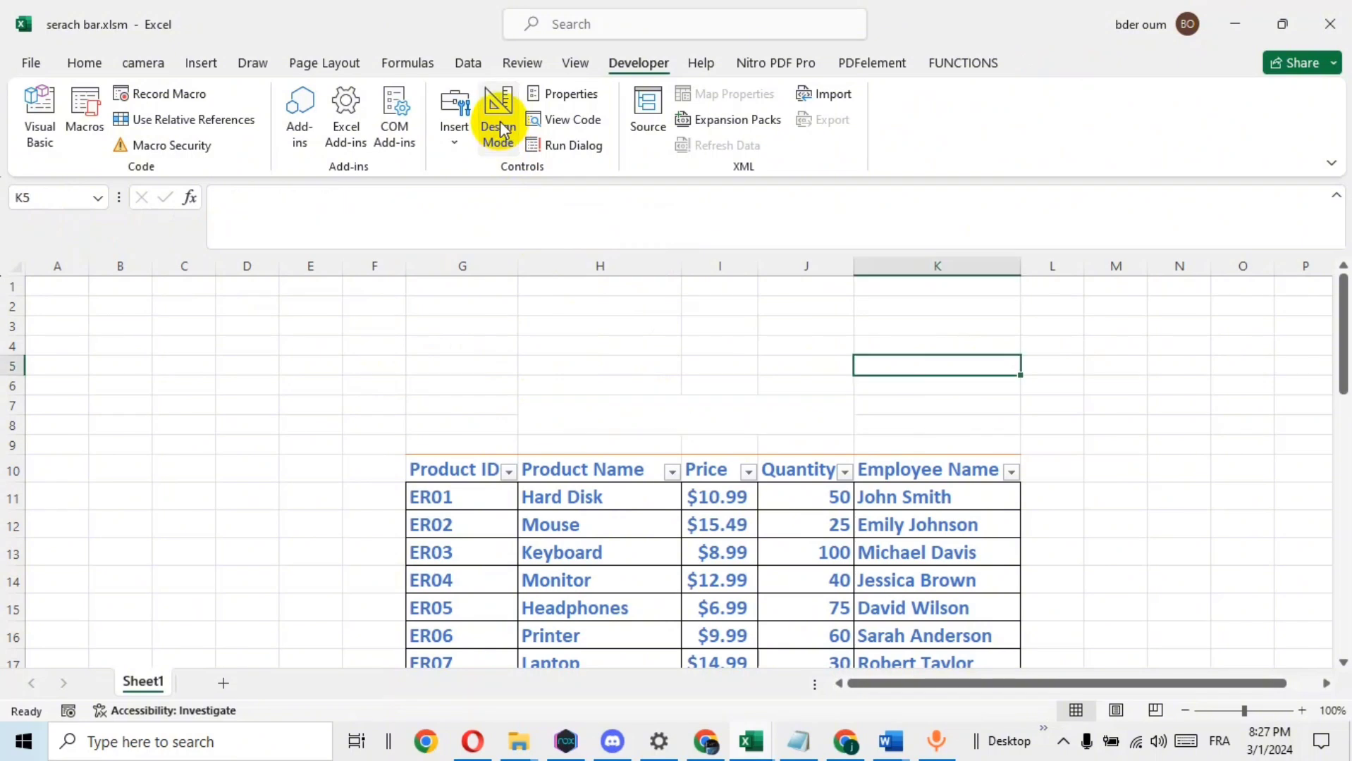
Test the search box by entering "h" to filter the product table, and clear the entry
click(652, 412)
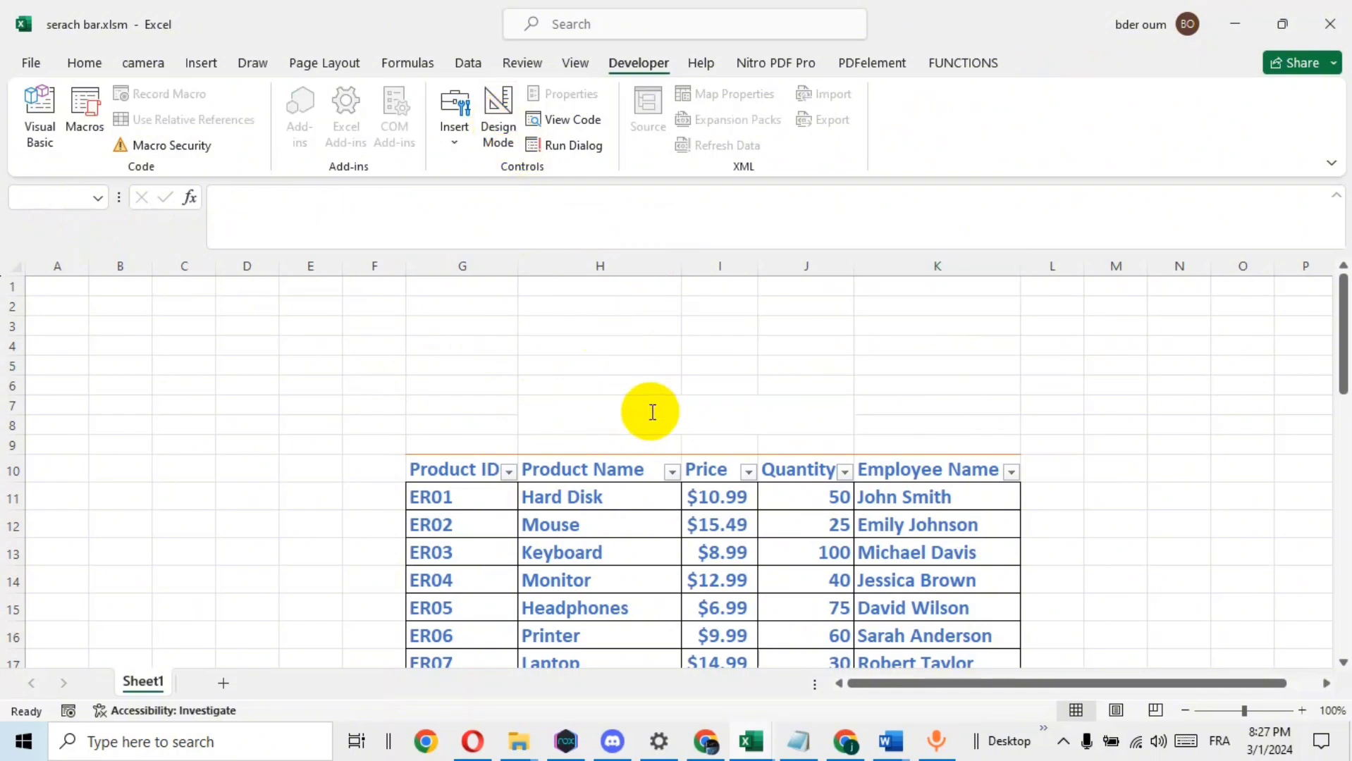
text(h)
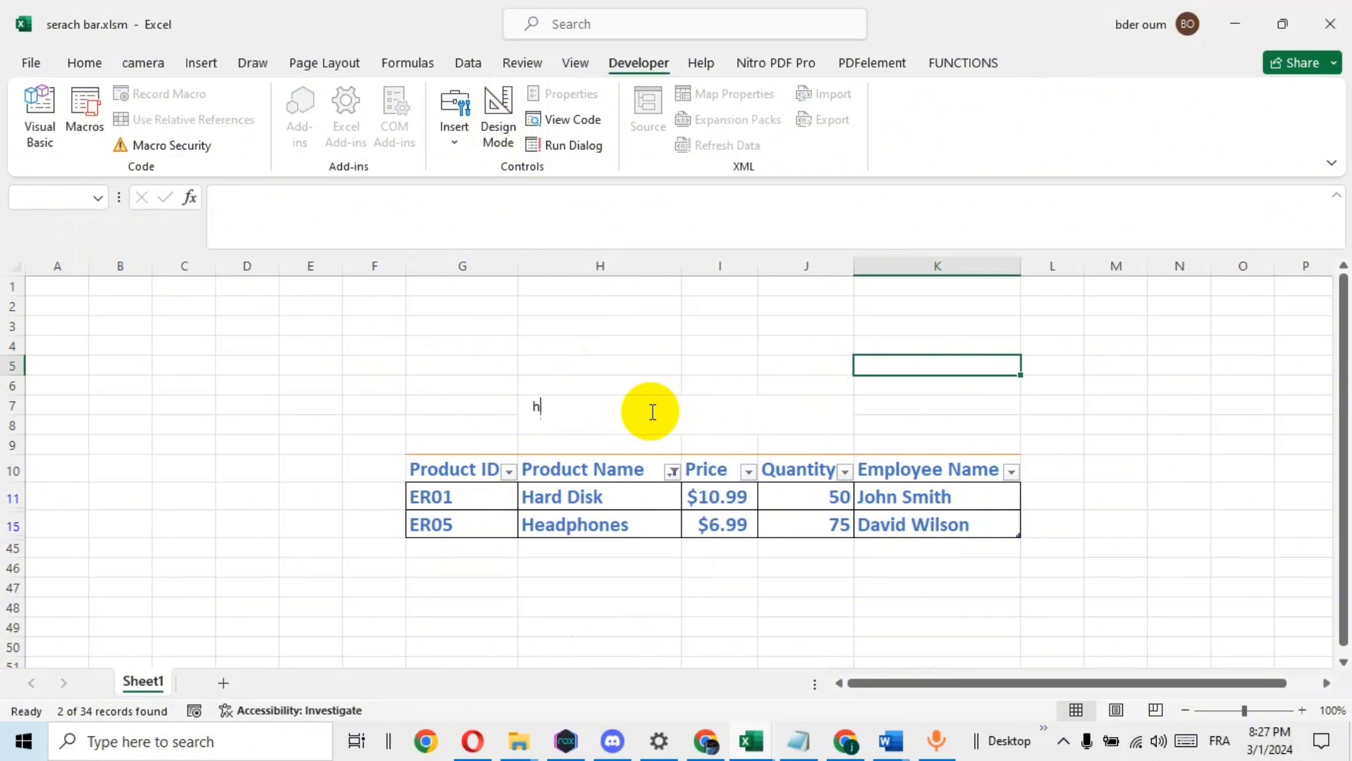
key(BackSpace)
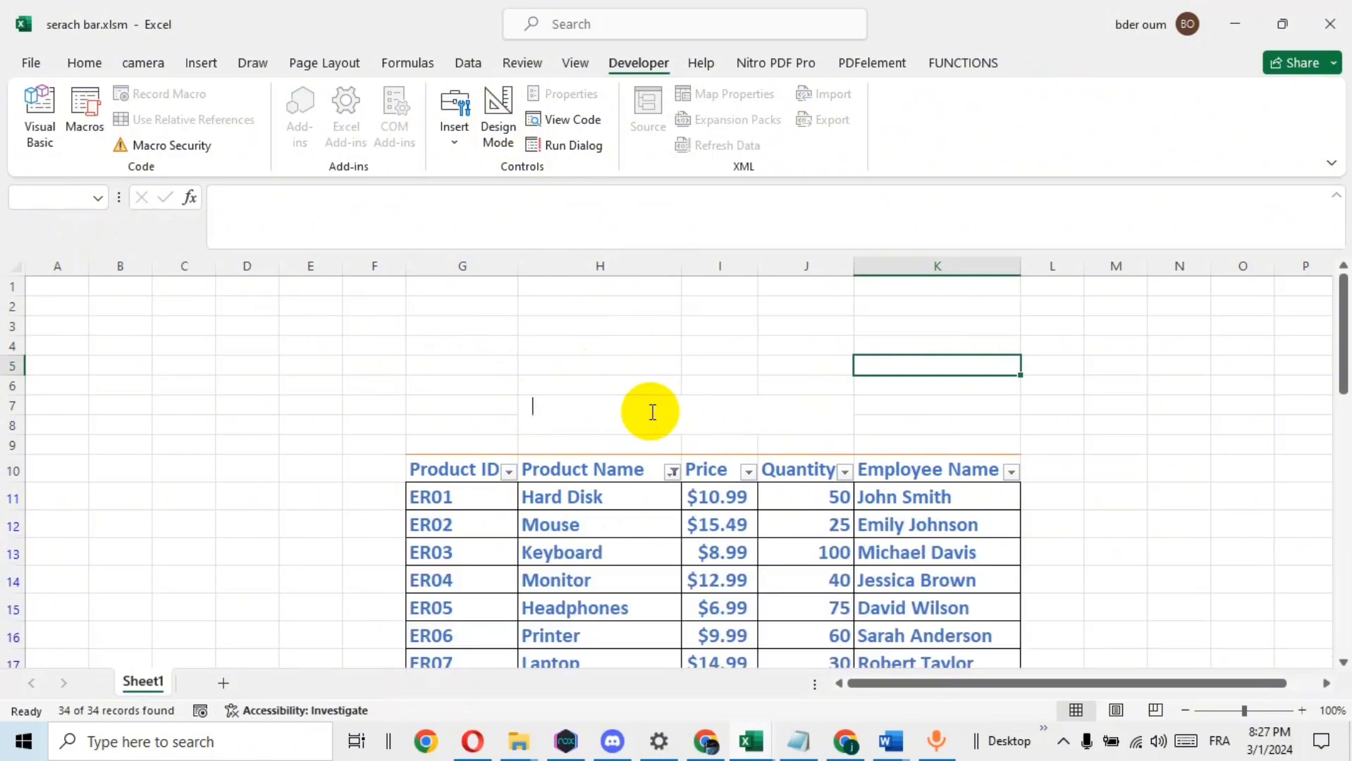
click(779, 344)
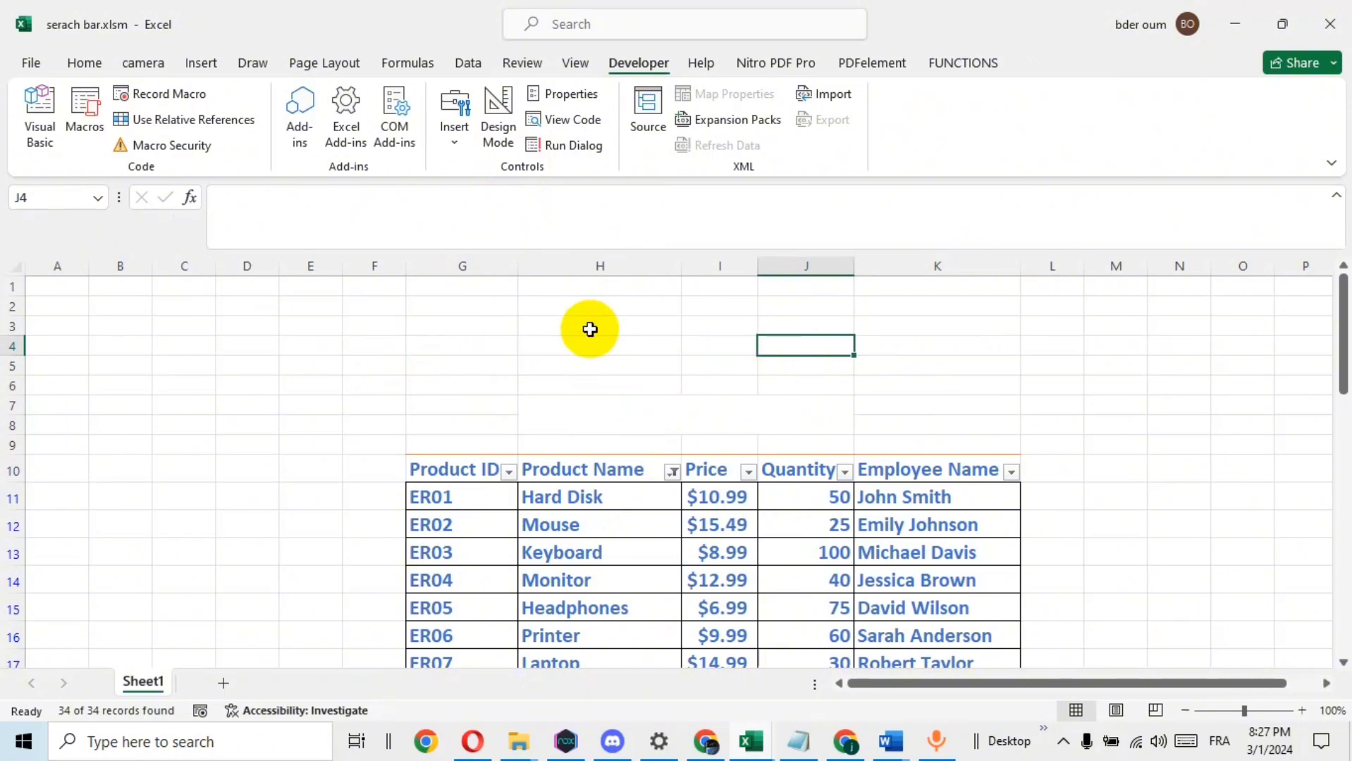
Draw a rounded rectangle about 4.22" wide and 0.45" high over the search box and make its ends fully rounded
click(201, 63)
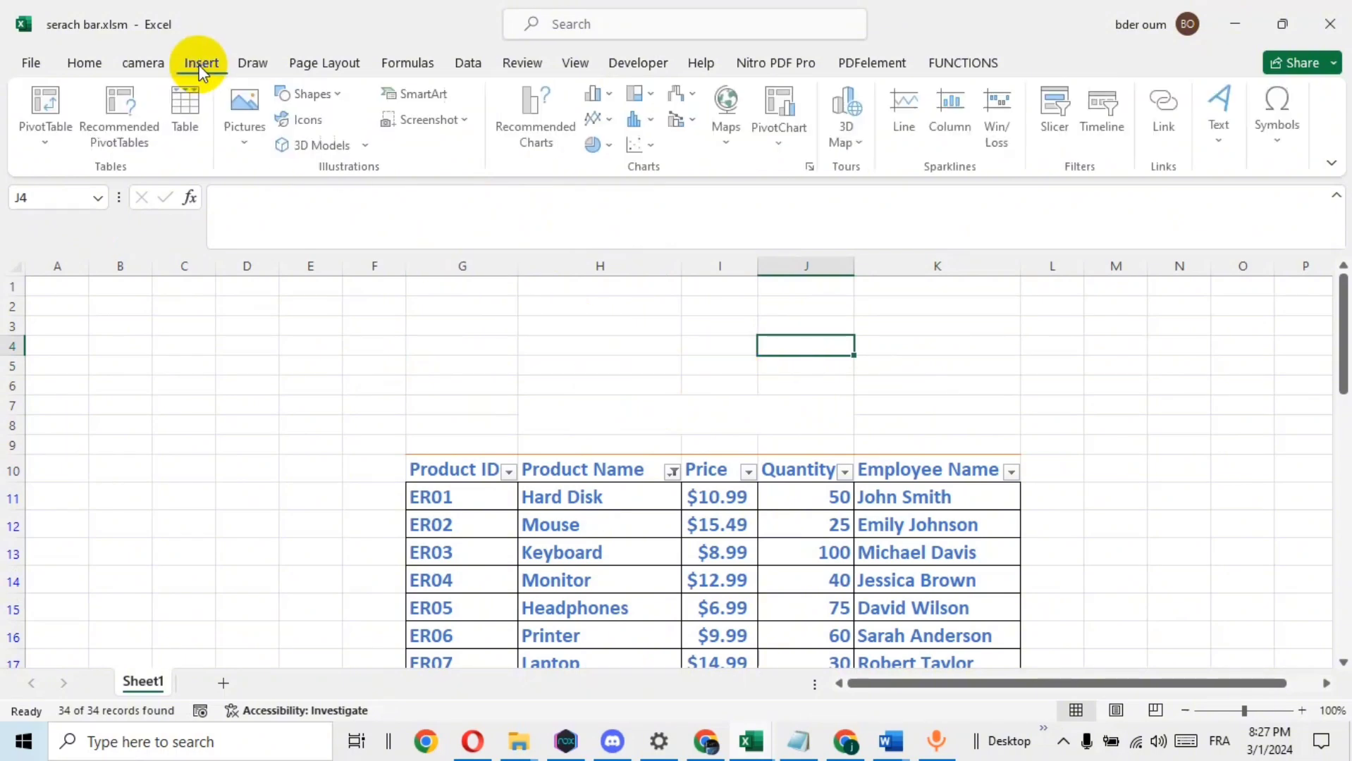
click(335, 95)
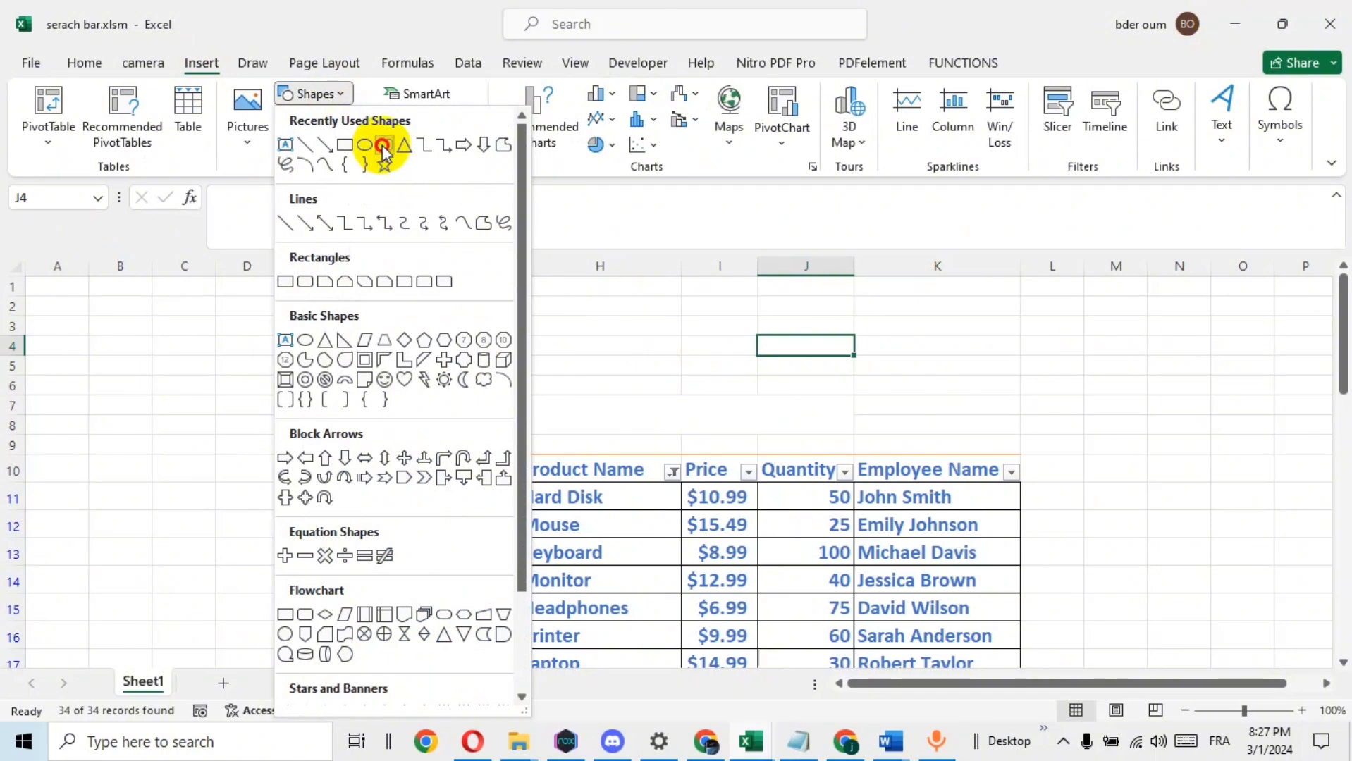
click(383, 147)
drag(434, 376, 835, 417)
drag(688, 392, 739, 407)
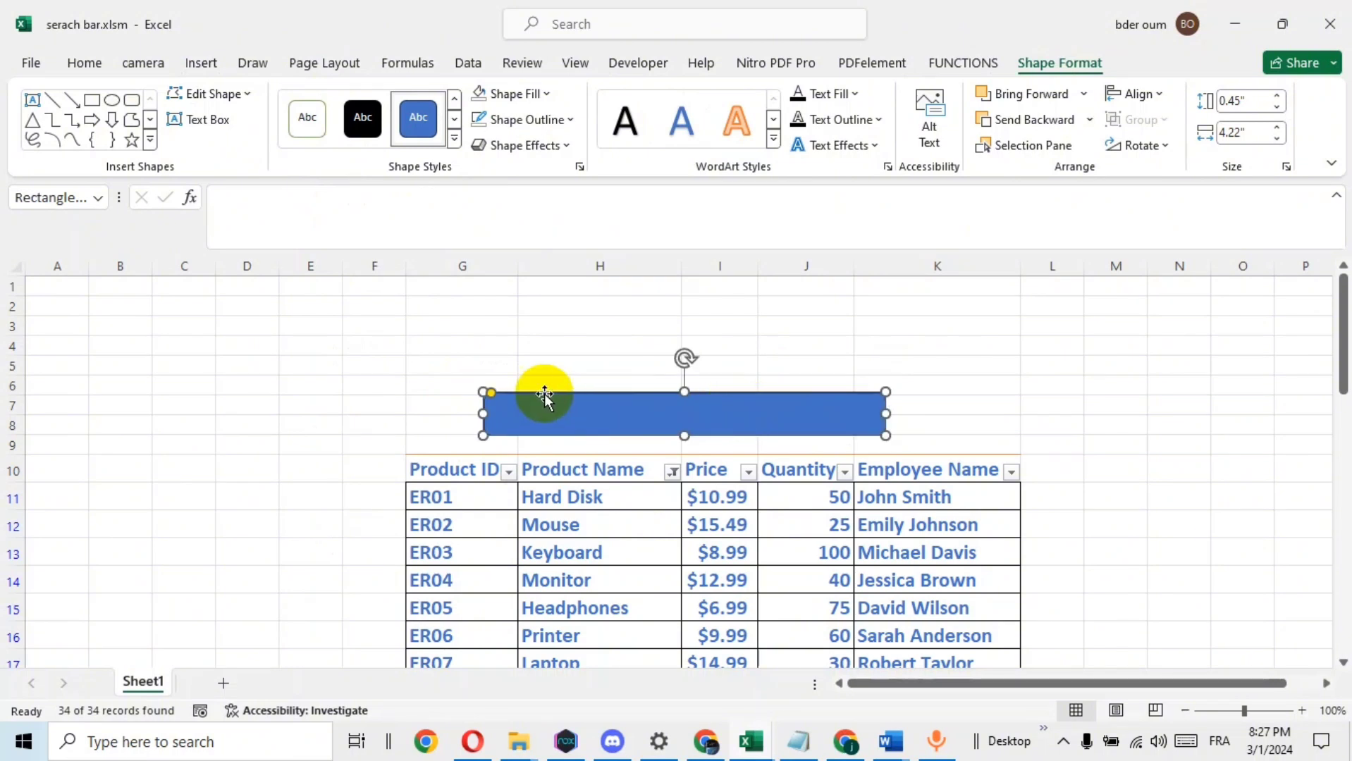
drag(491, 392, 515, 398)
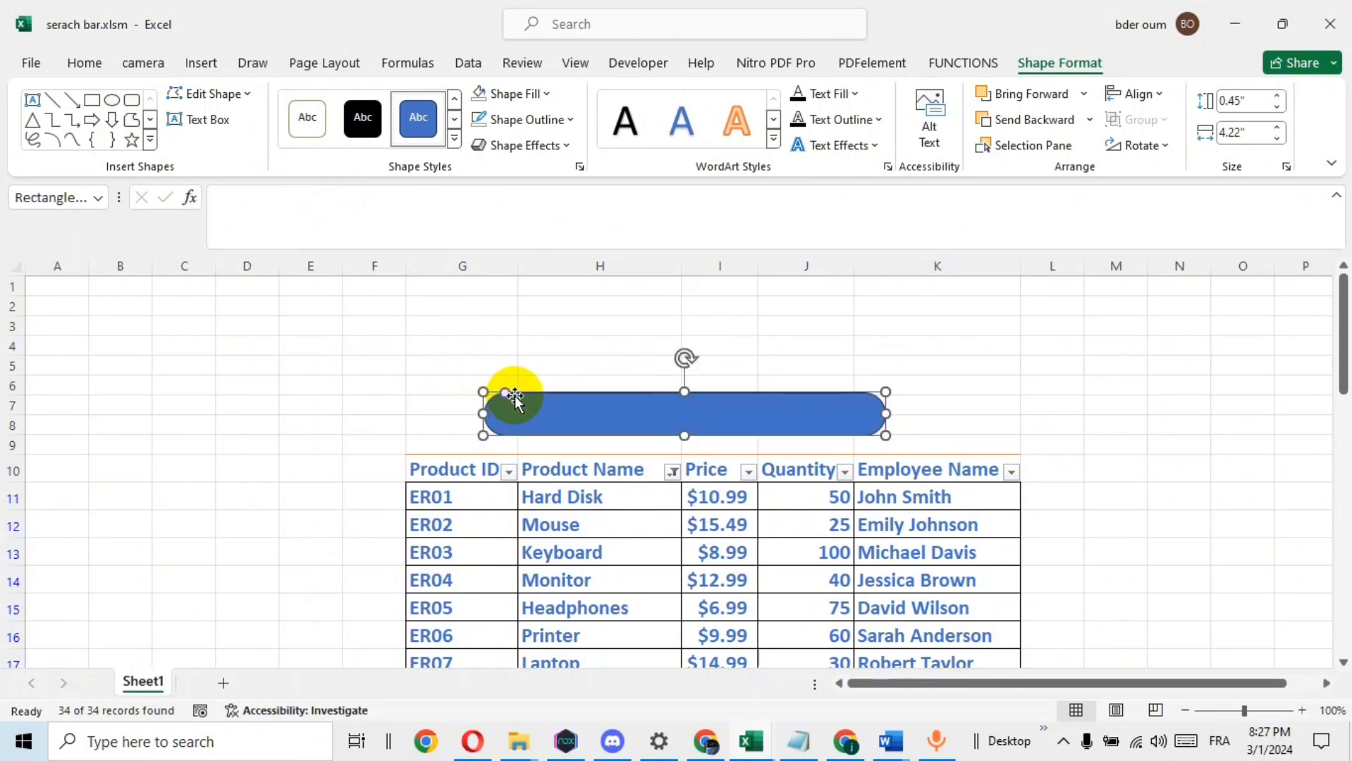
Try the rounded rectangle with no fill, and set its fill back to Blue, Accent 1
click(548, 95)
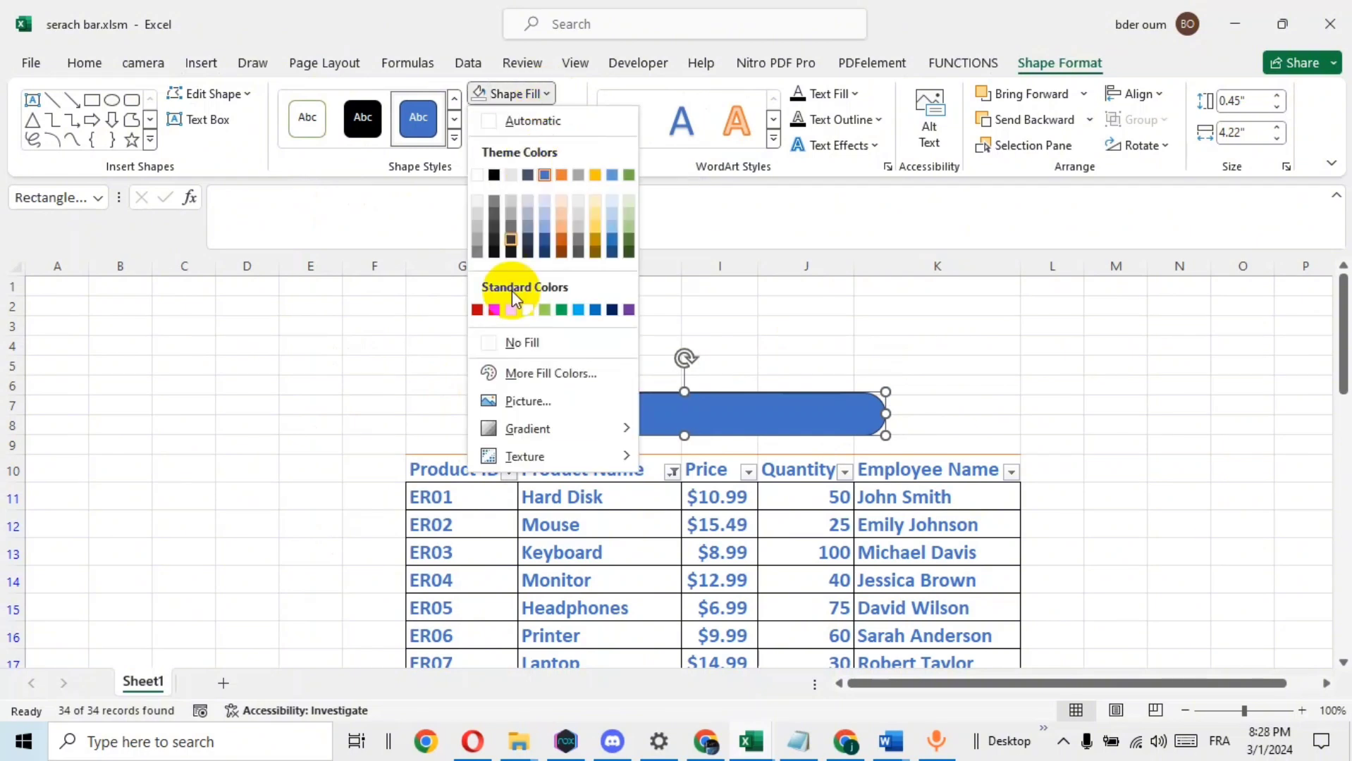
click(508, 343)
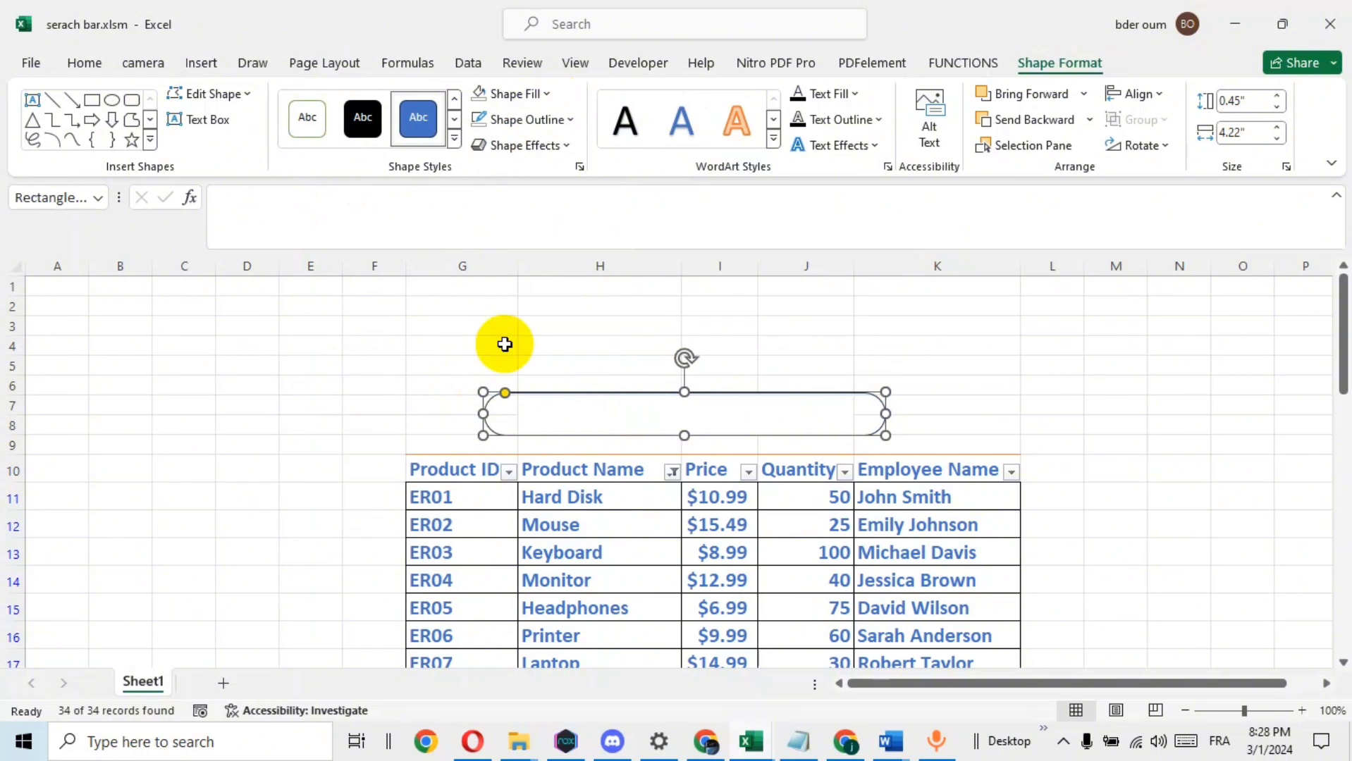
click(544, 93)
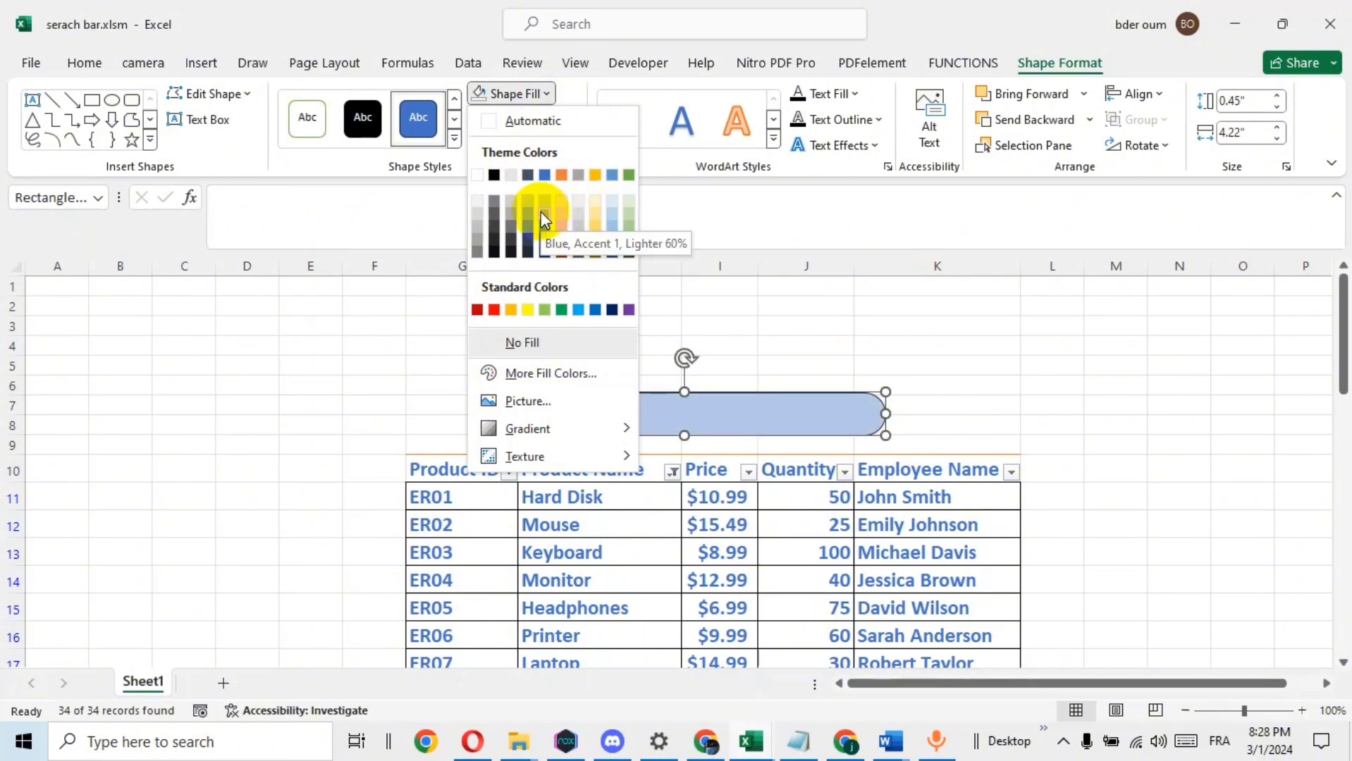
click(543, 175)
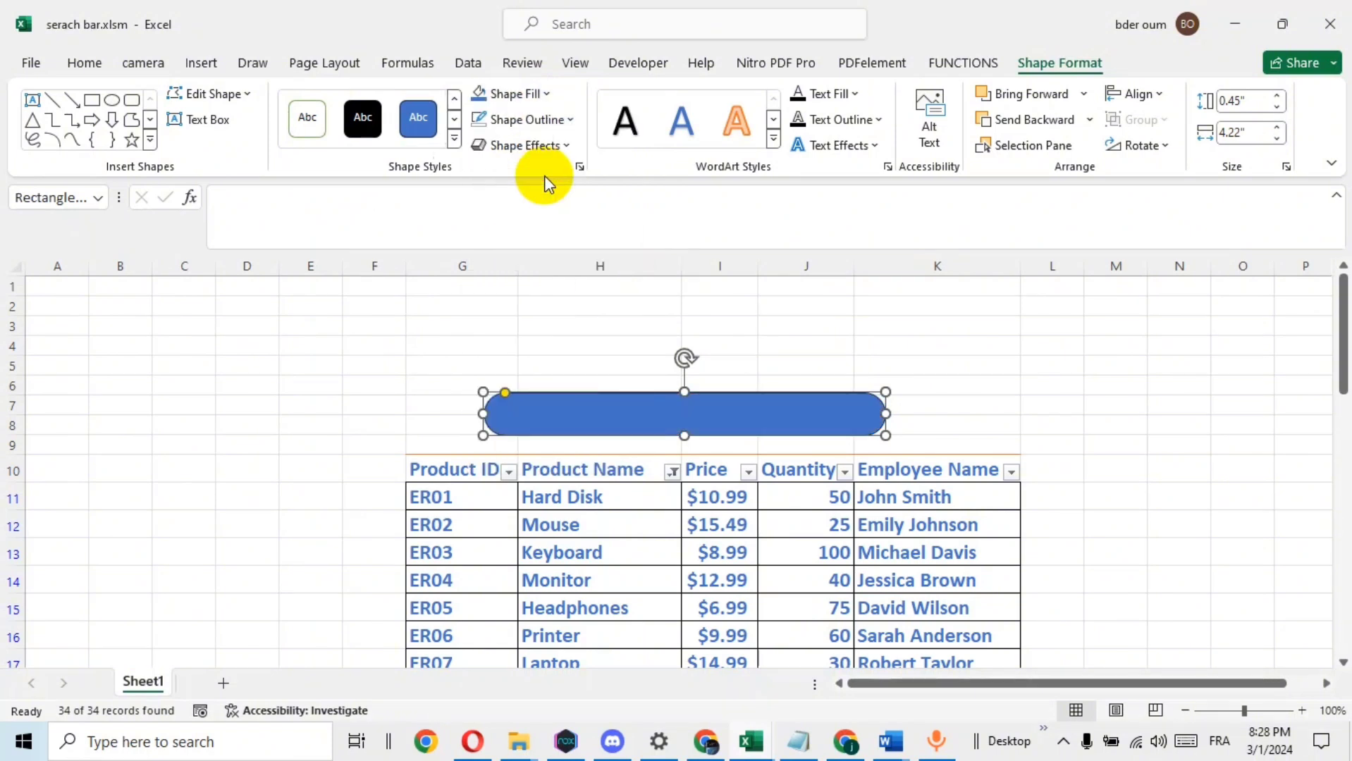
Set the outline weight of the blue rounded rectangle to 3 pt
click(571, 122)
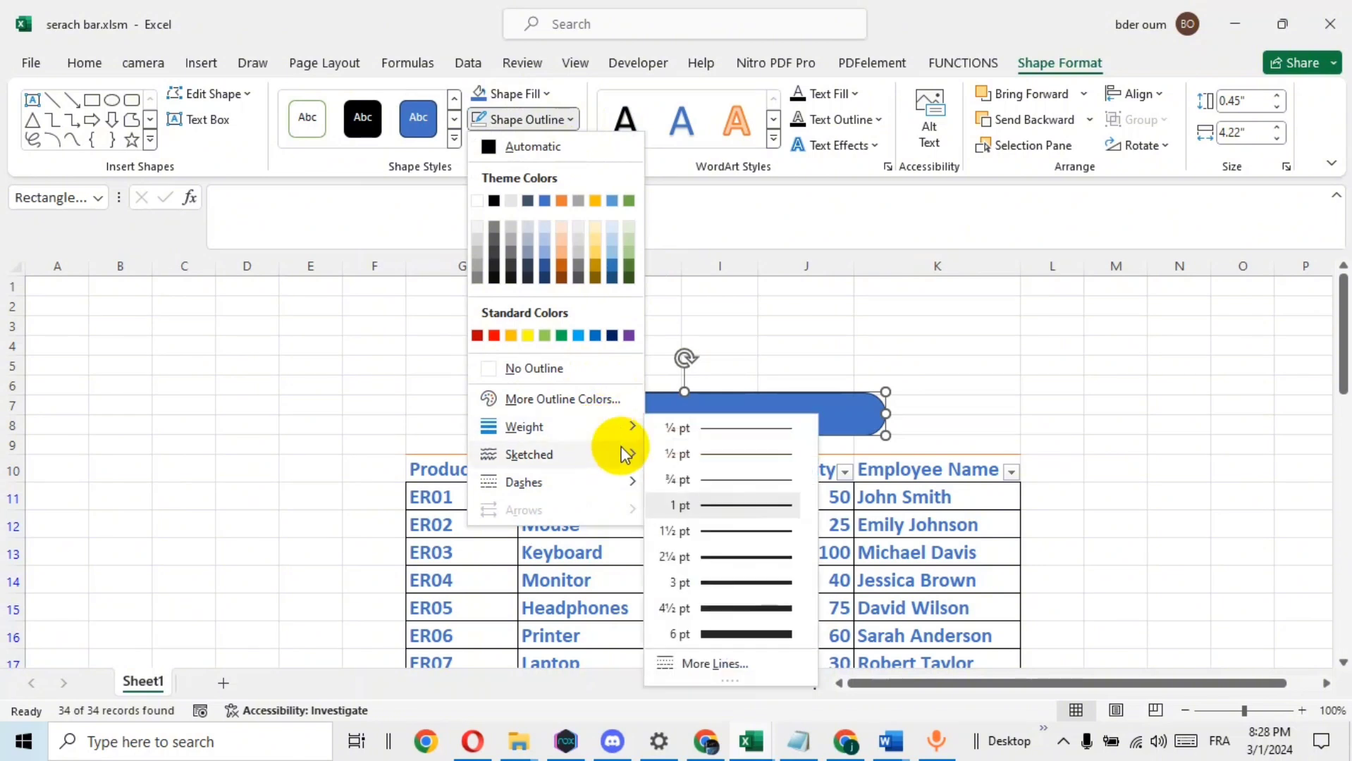
mouse_move(620, 423)
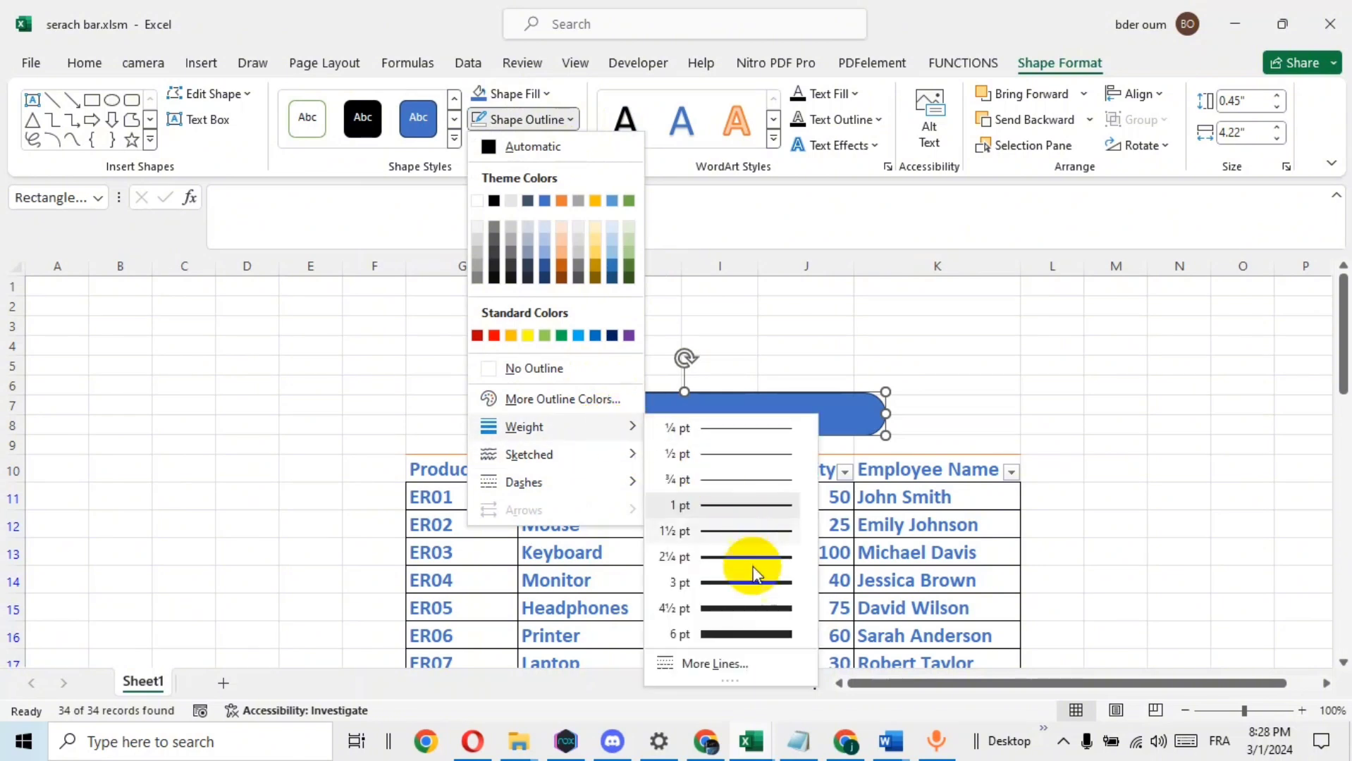
click(748, 586)
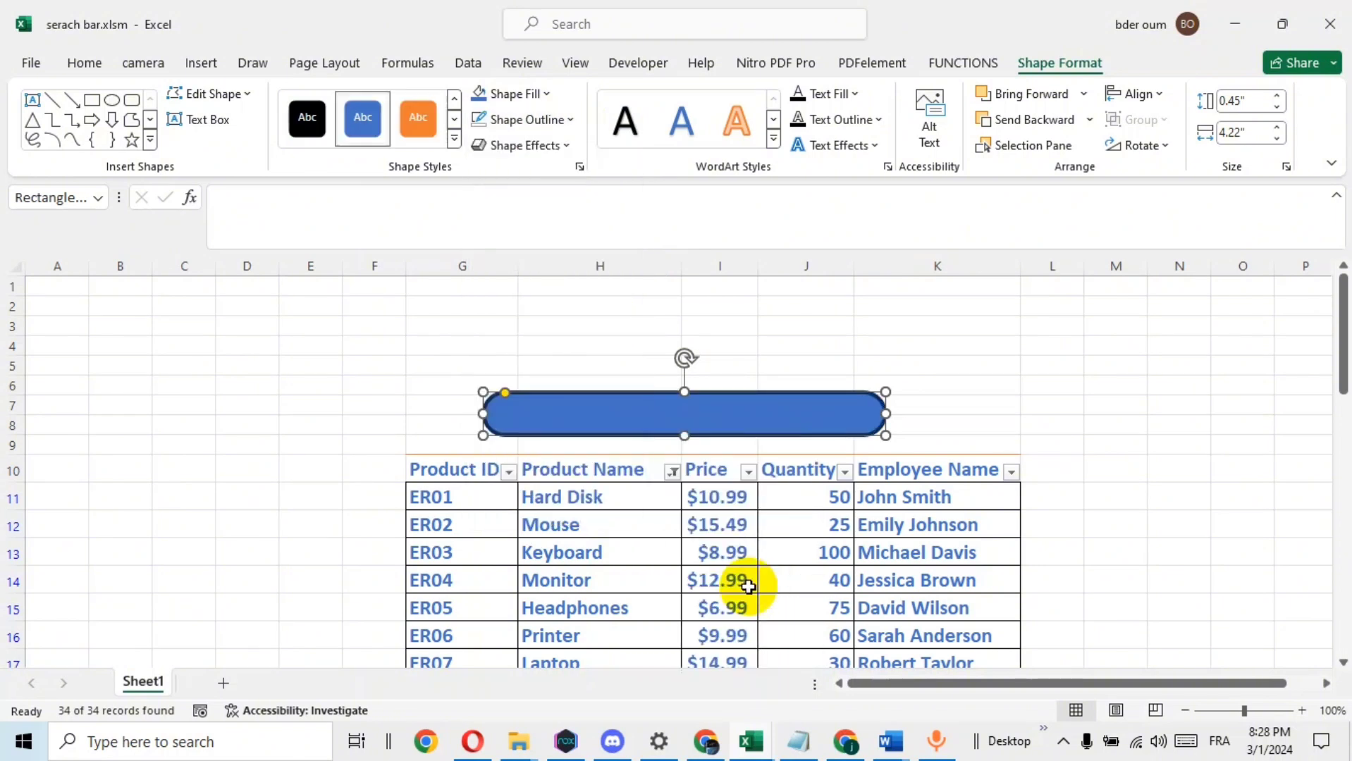
Send the rounded rectangle behind the search text box and shift it slightly left to leave room before the box
right_click(591, 413)
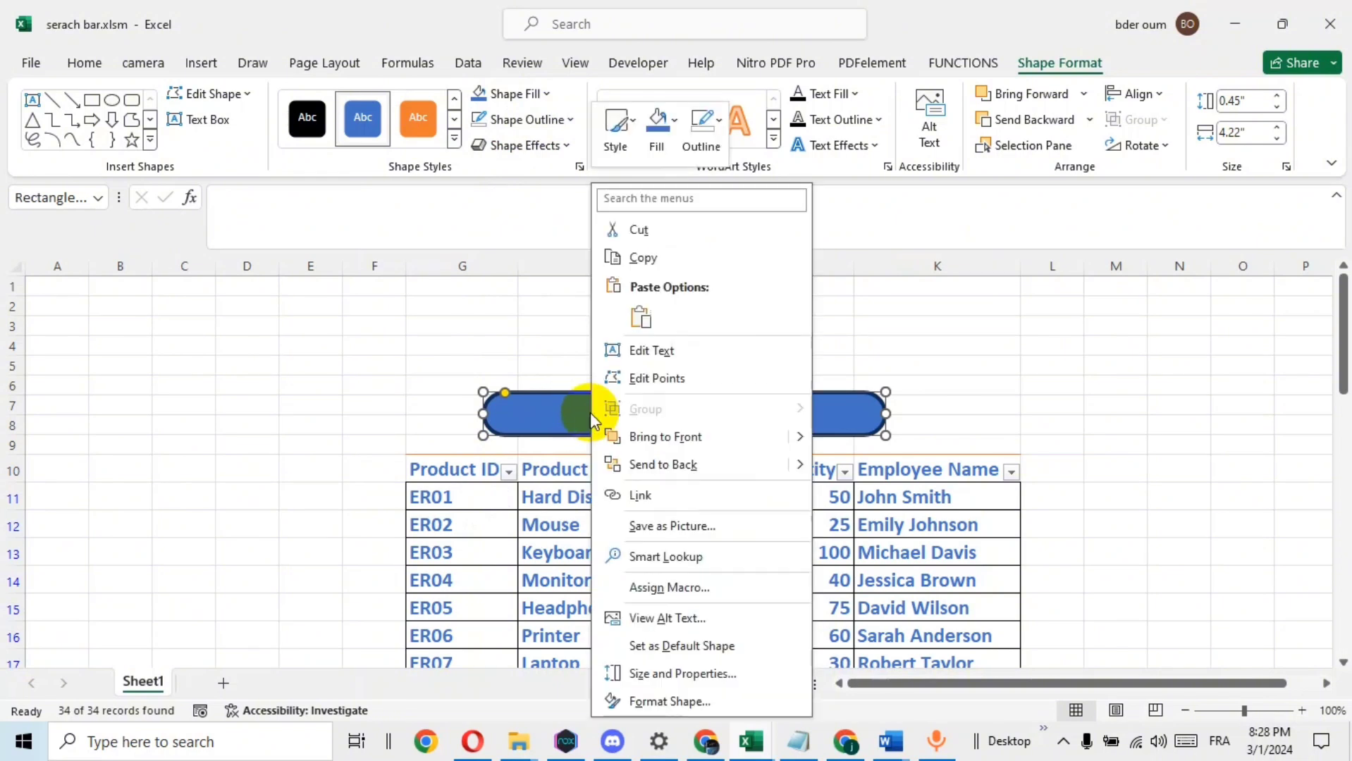
click(663, 466)
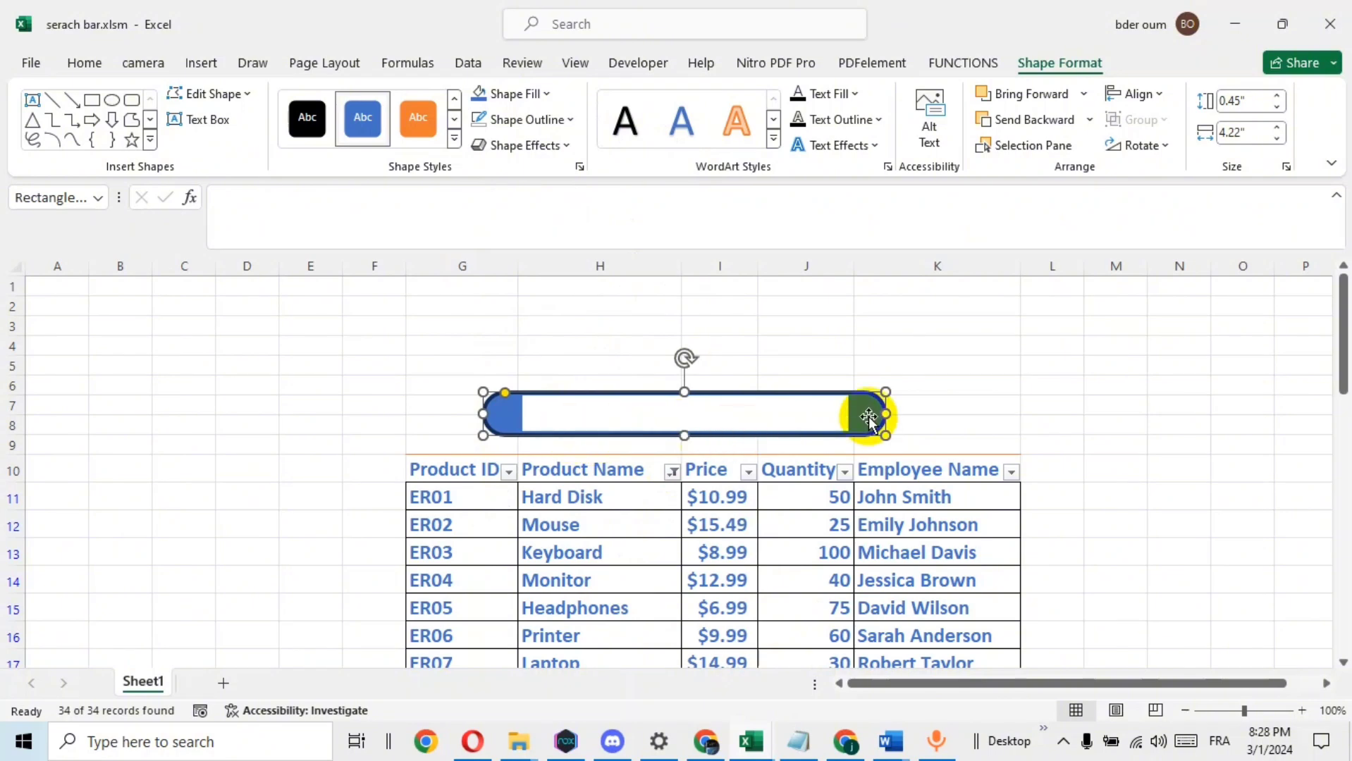
click(556, 323)
click(503, 414)
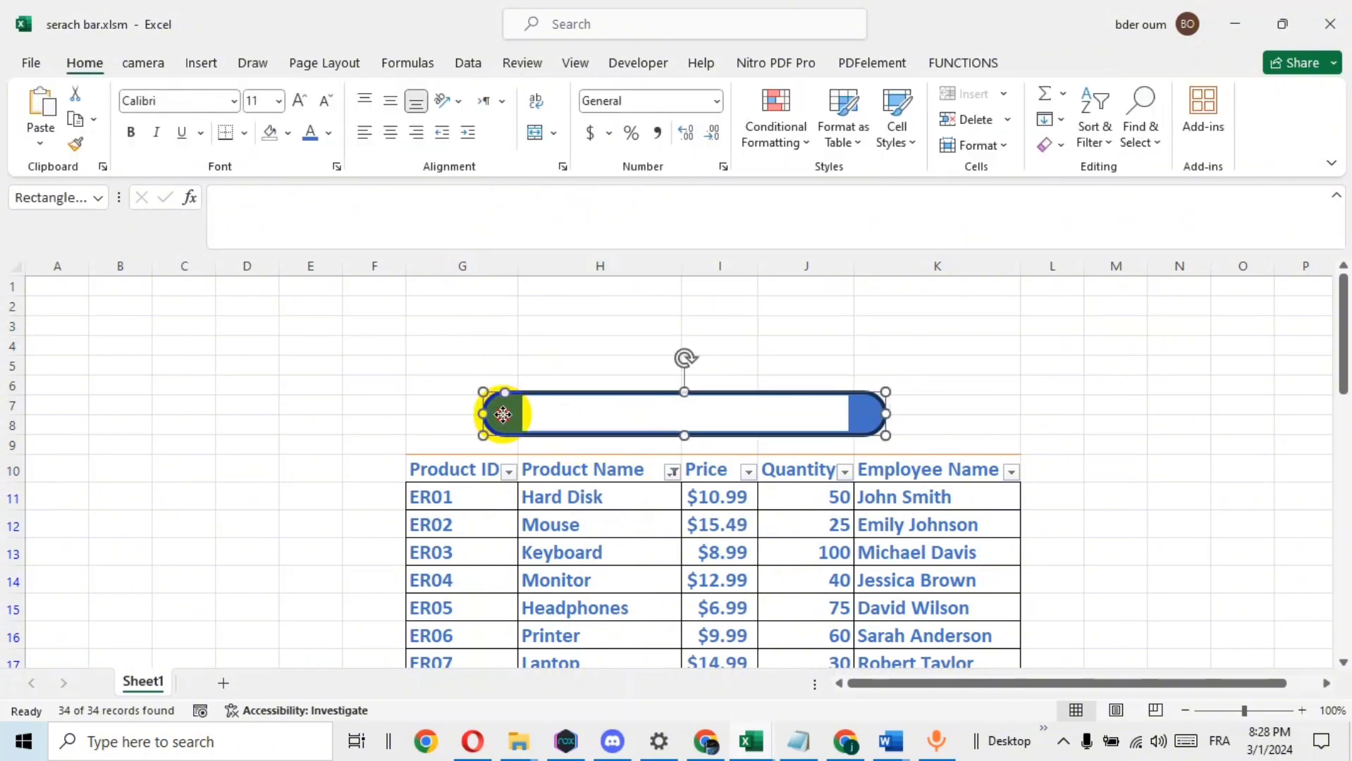
drag(501, 414, 496, 414)
click(959, 339)
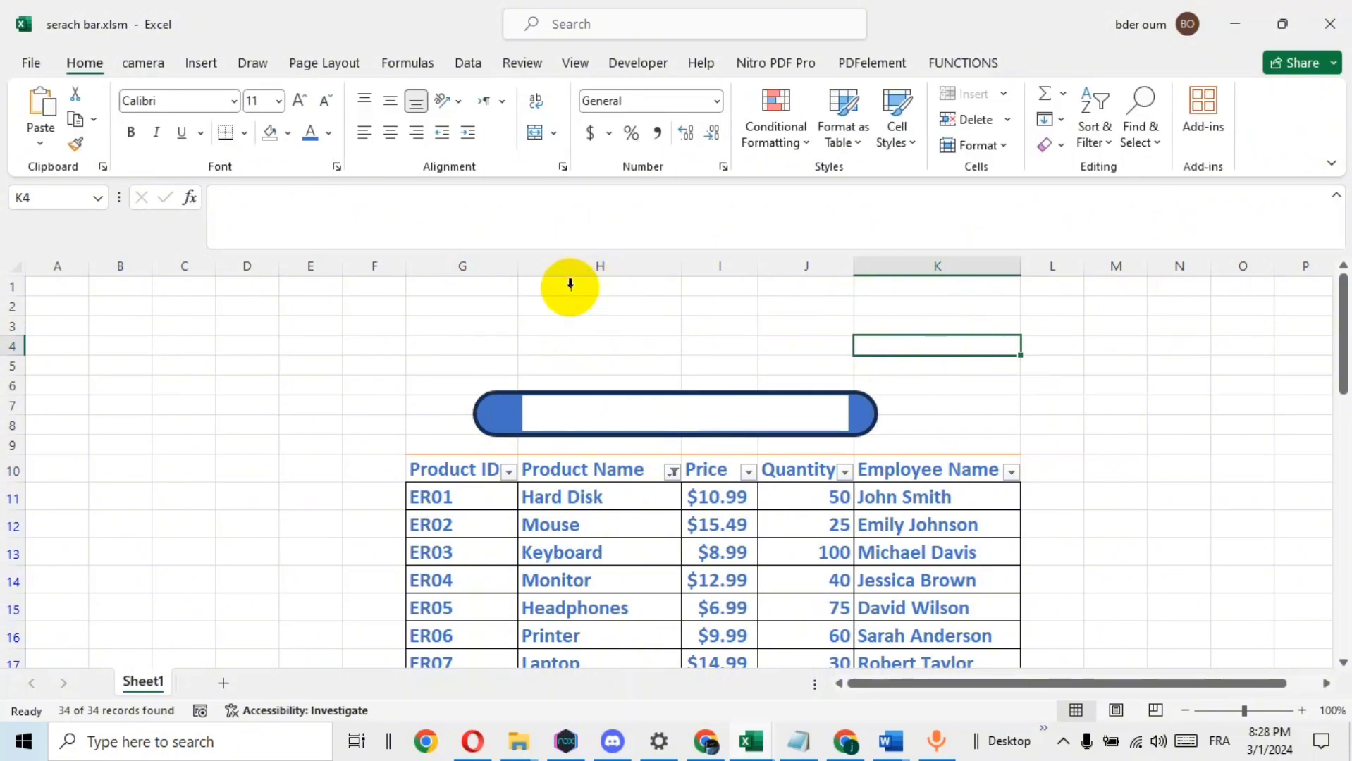
Turn off the worksheet gridlines
click(576, 65)
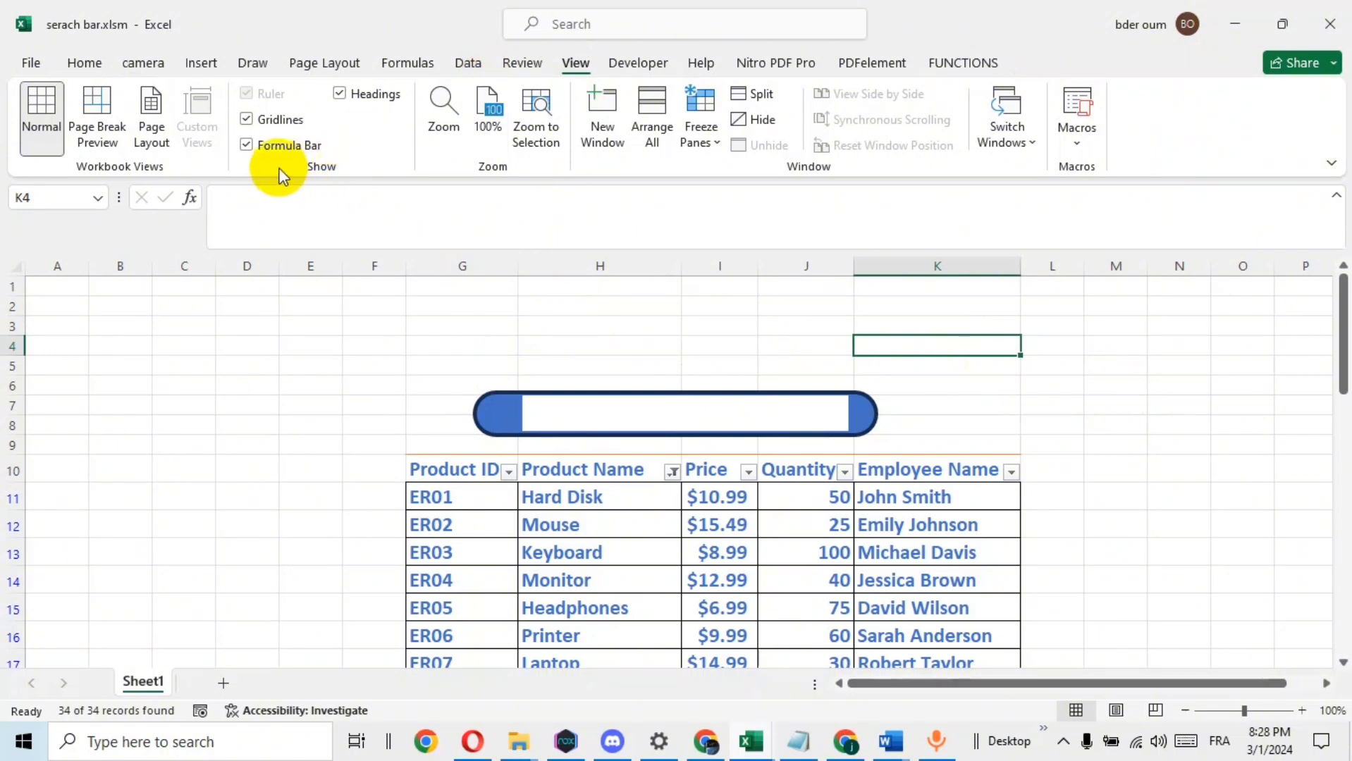
click(246, 121)
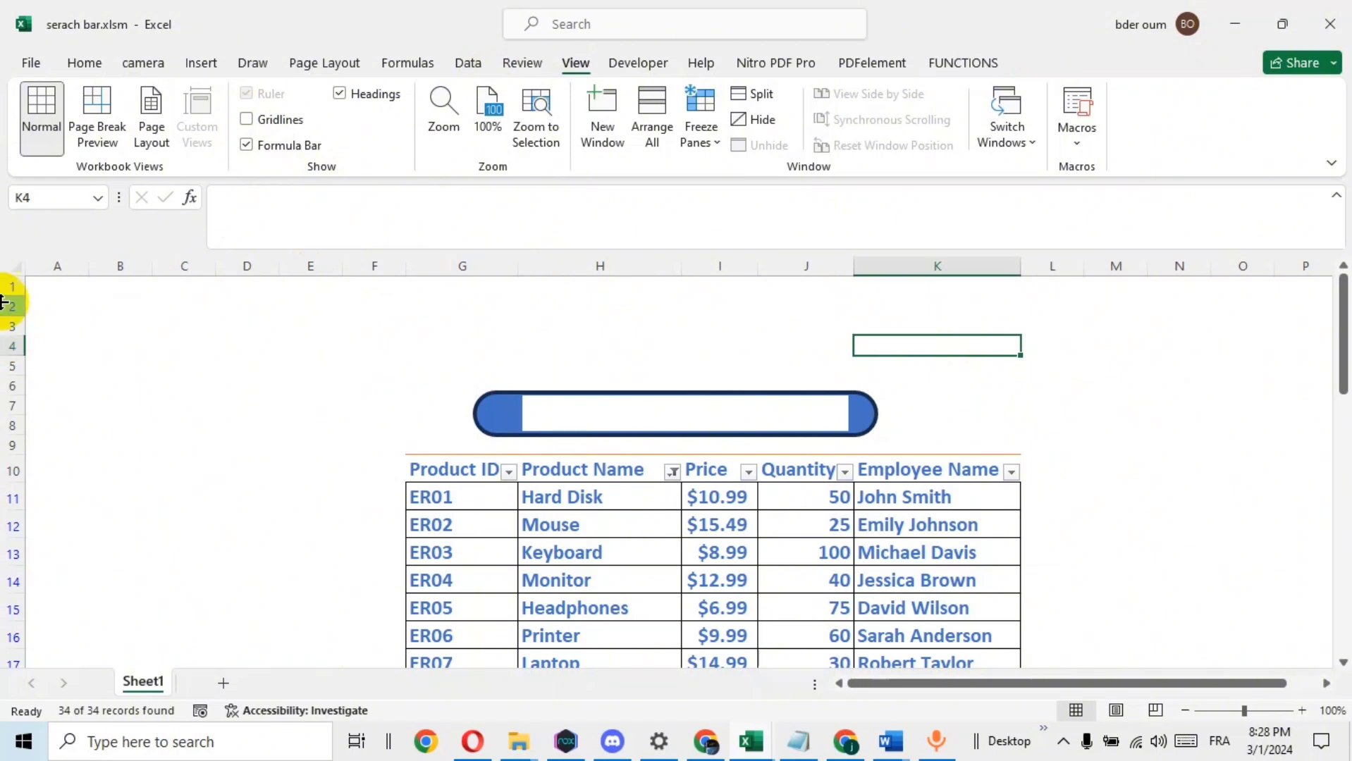
click(1119, 369)
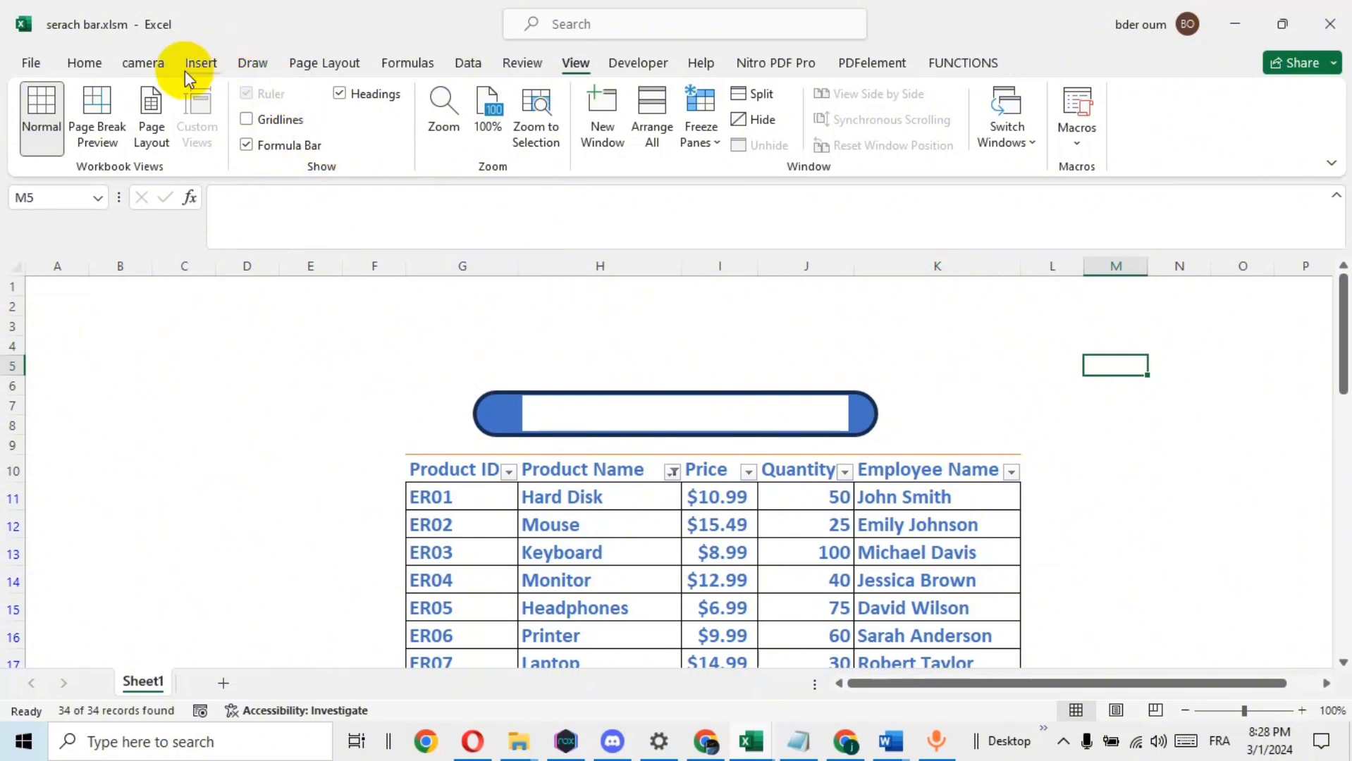
Search the stock icons for "find" and insert the magnifying glass icon
click(201, 61)
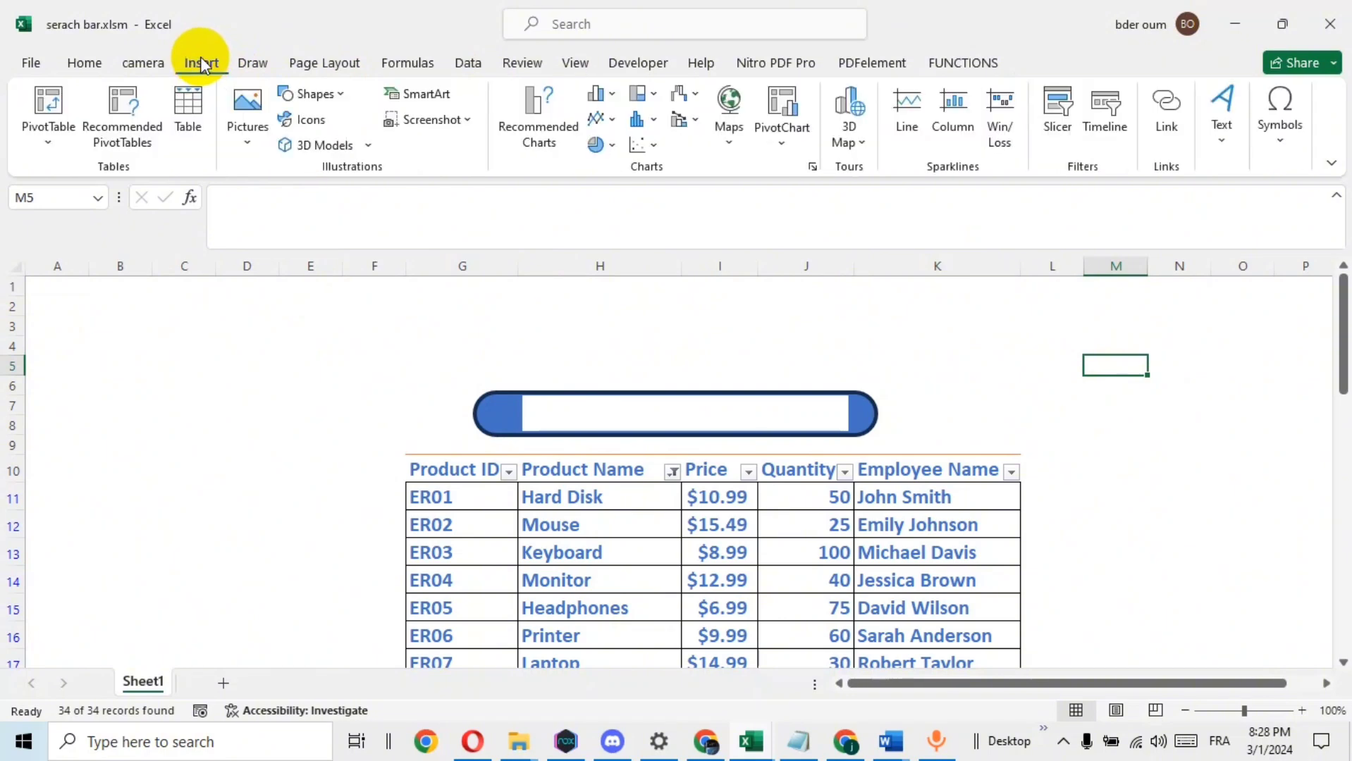
click(317, 114)
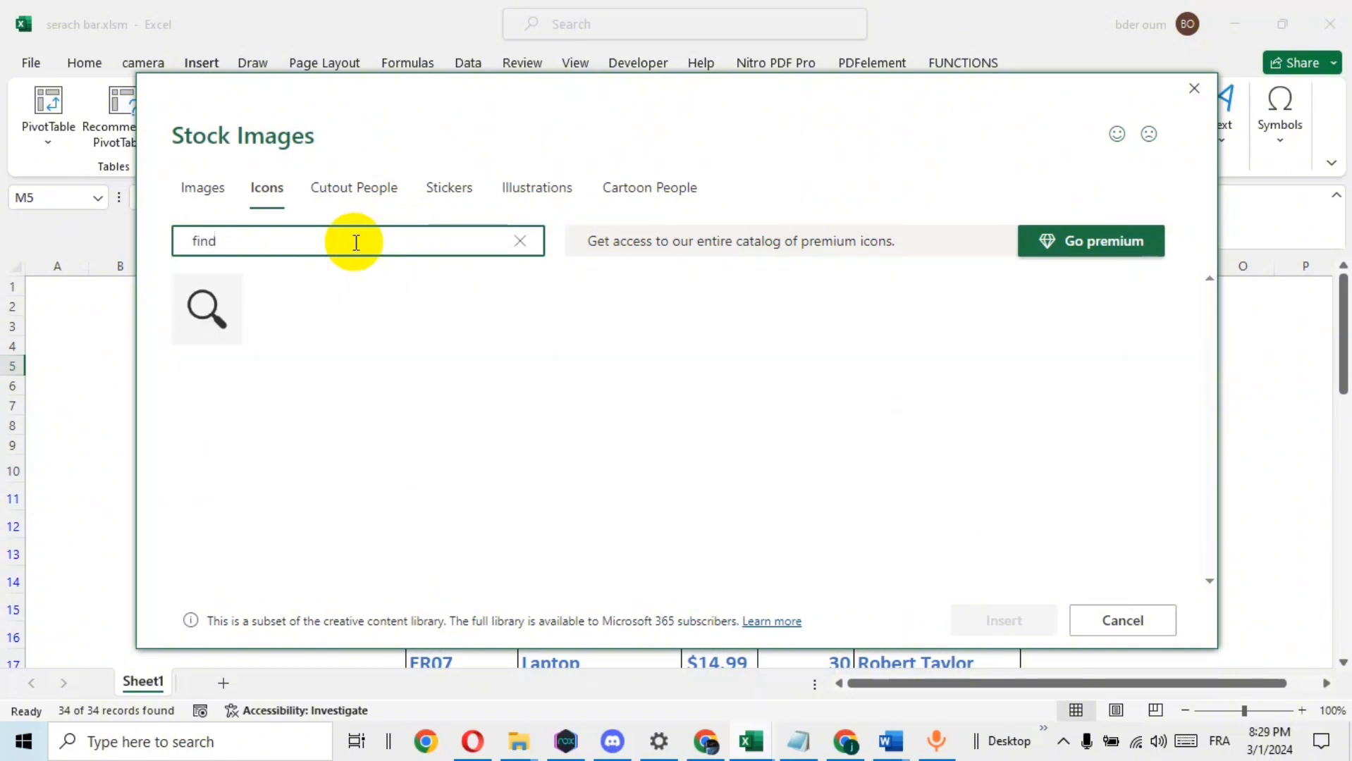
click(225, 293)
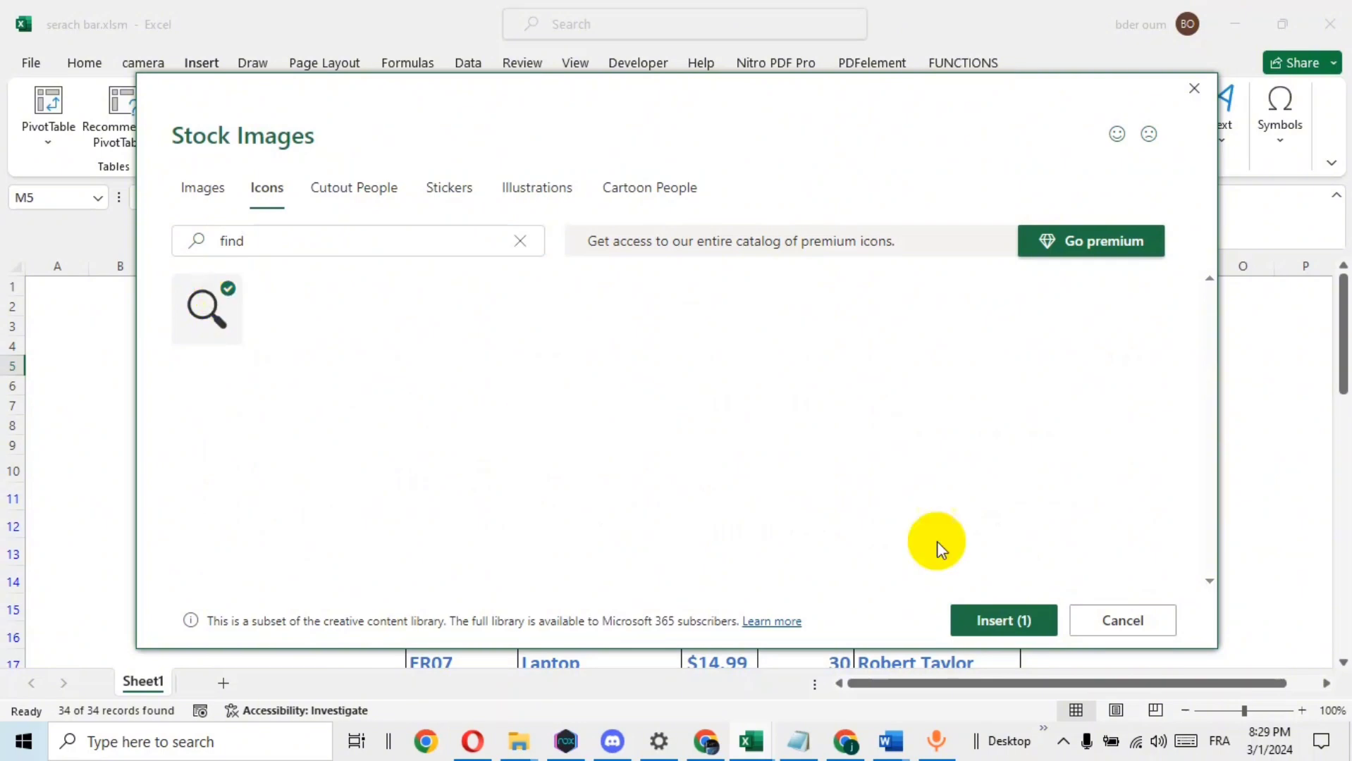
click(1004, 621)
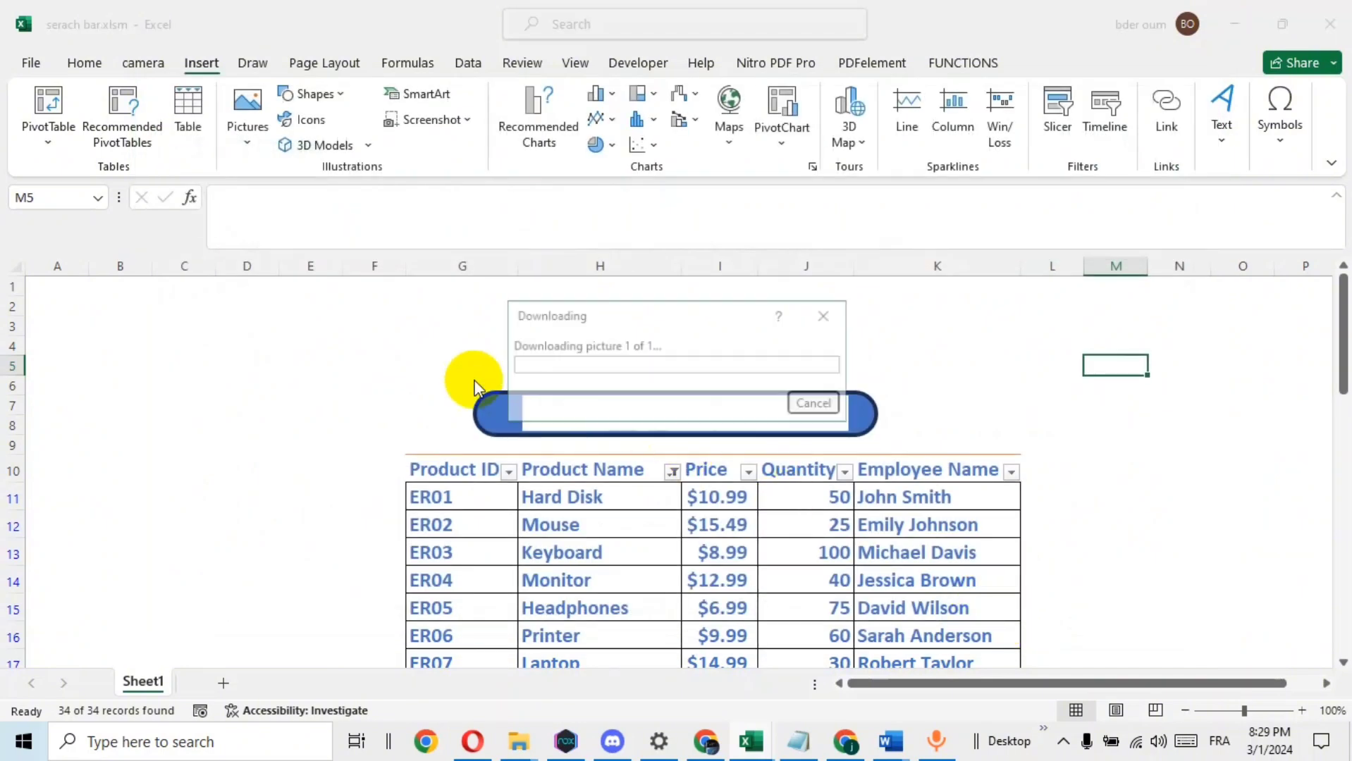
Shrink the magnifying glass icon to about 0.39" square and place it on the left end of the search frame
drag(1121, 406, 304, 330)
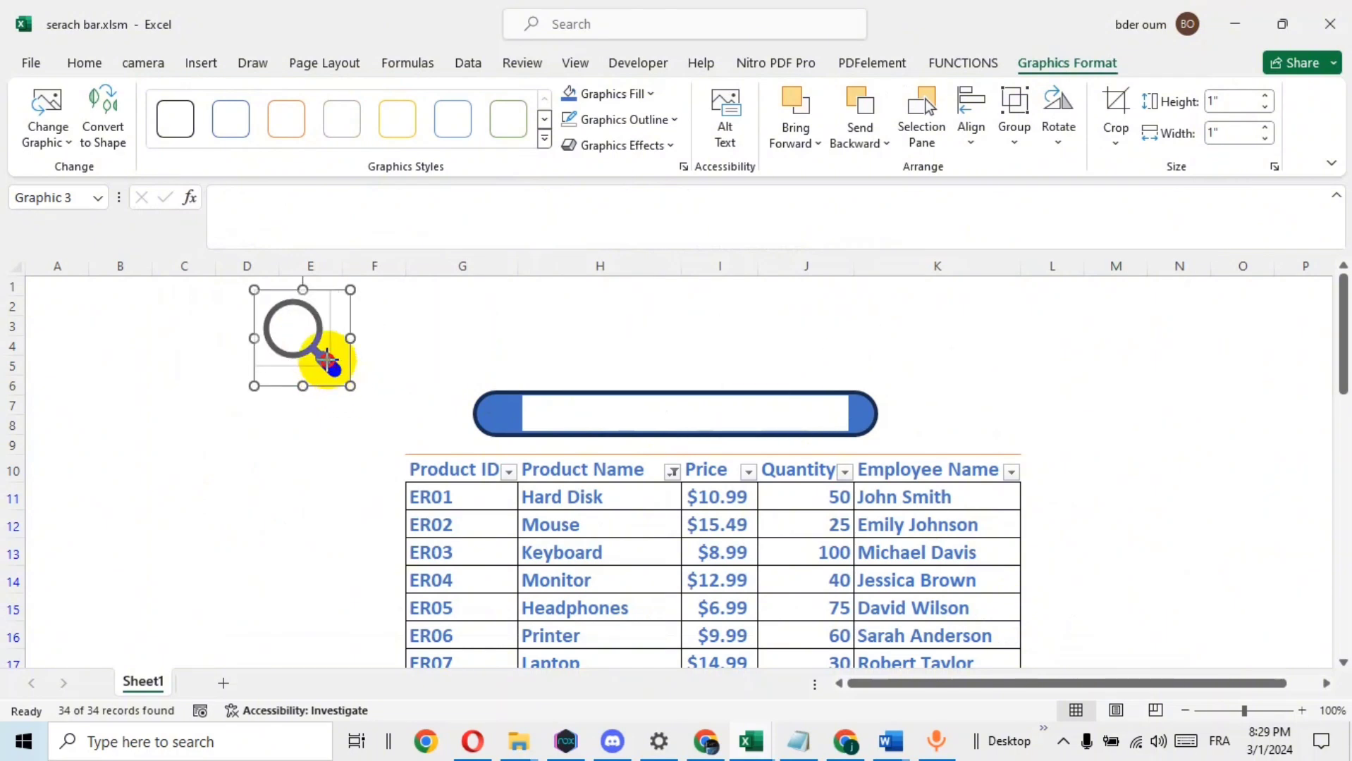
drag(350, 386, 496, 415)
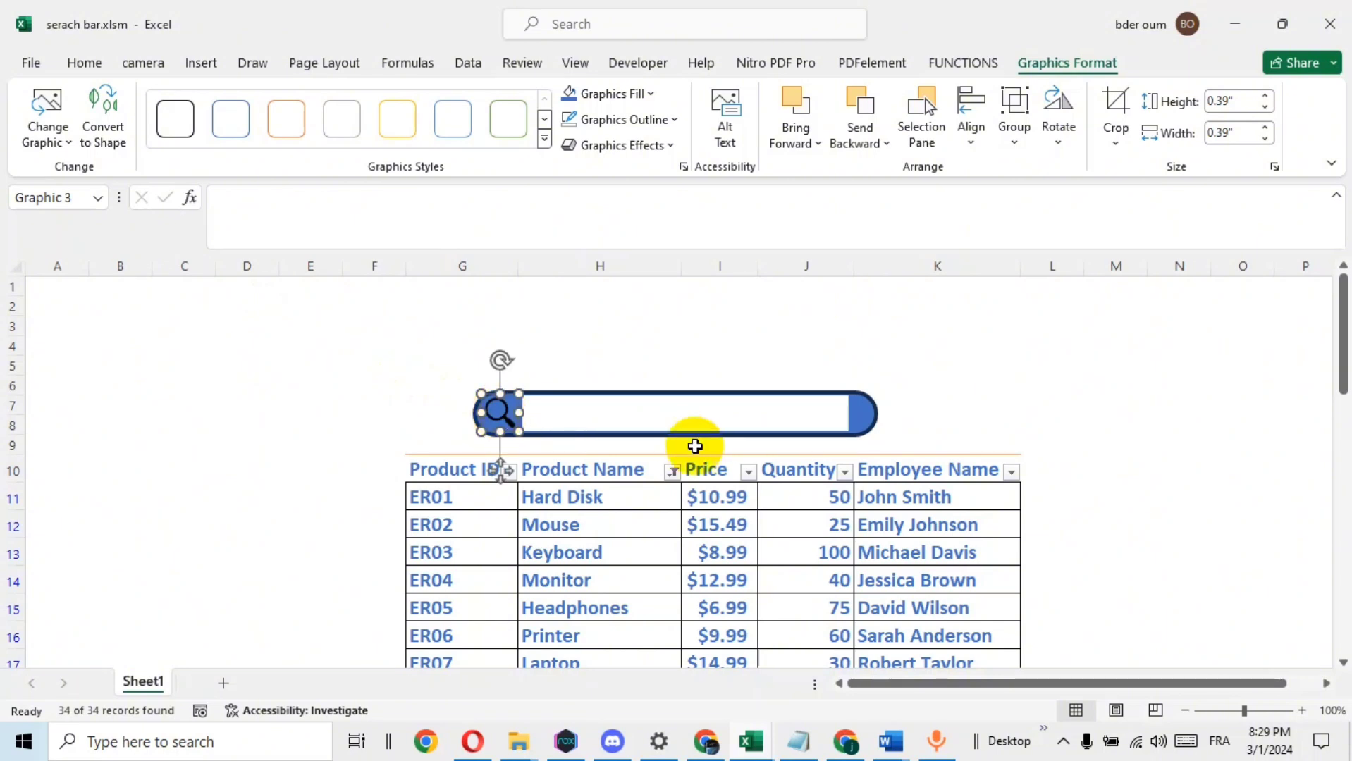
click(1208, 405)
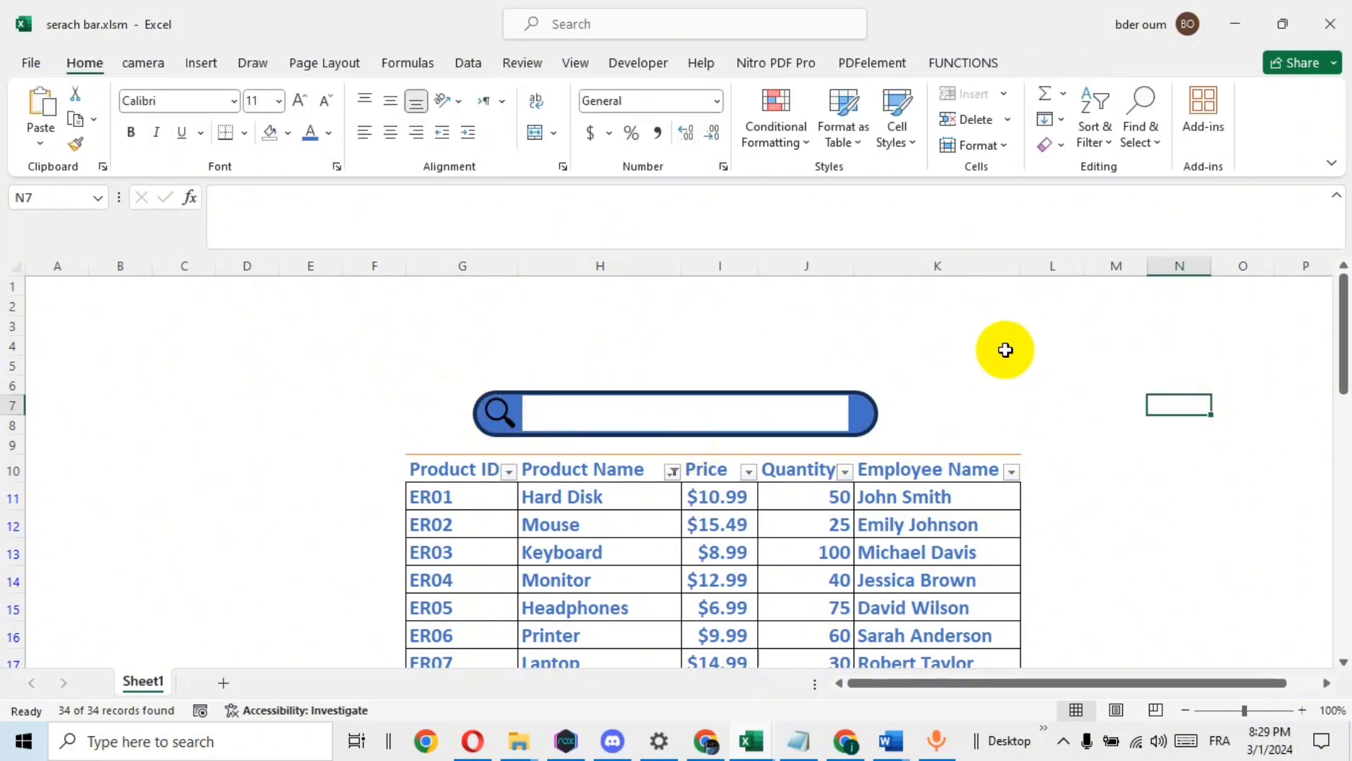
Draw a rectangle about 4.82" wide and 0.94" high above the search bar and give it no fill
click(204, 64)
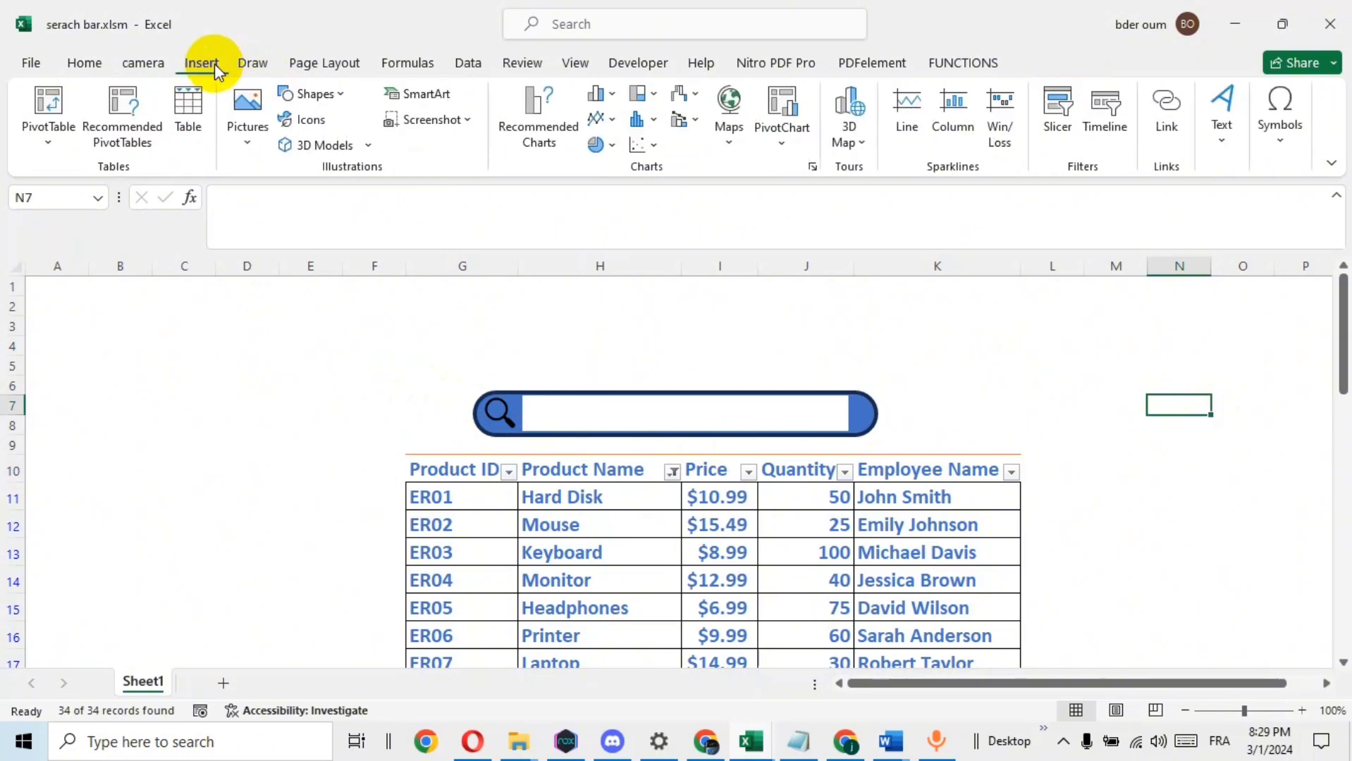
click(339, 96)
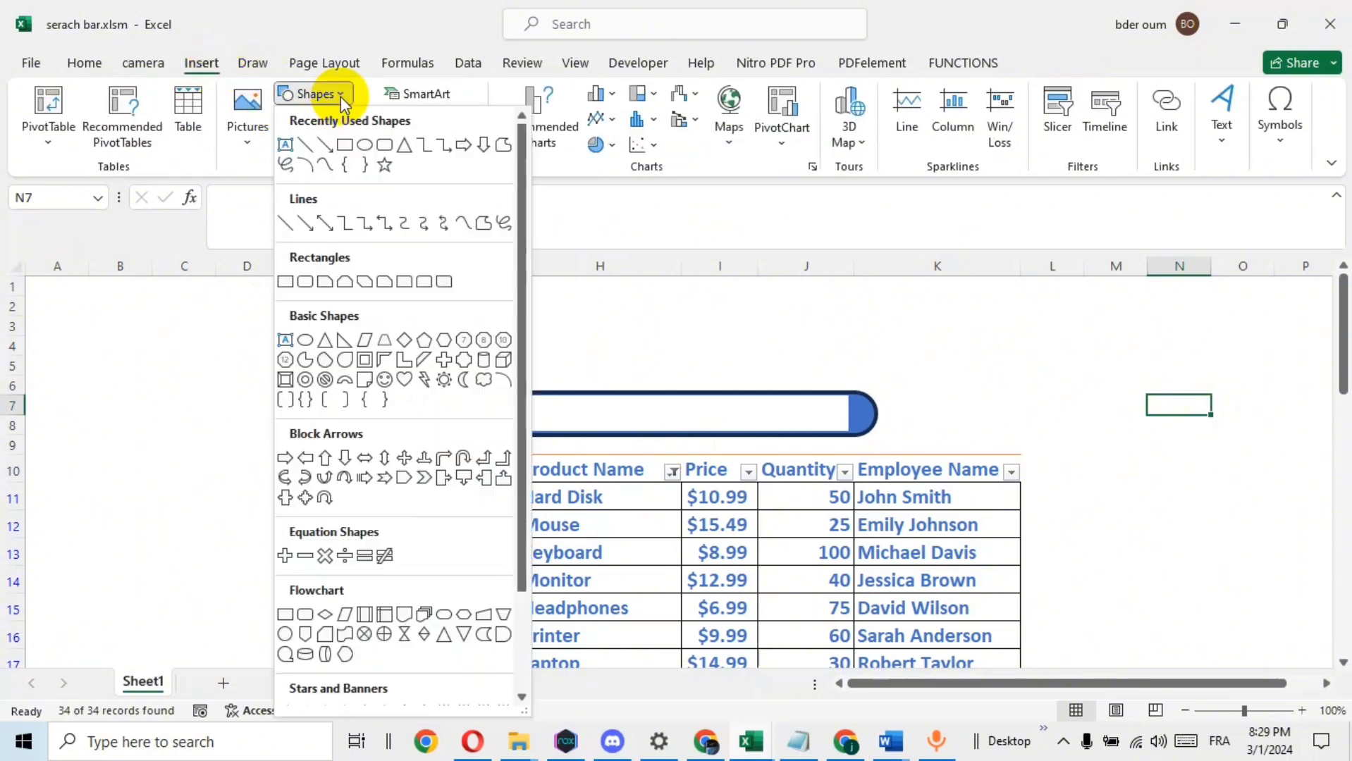
click(345, 145)
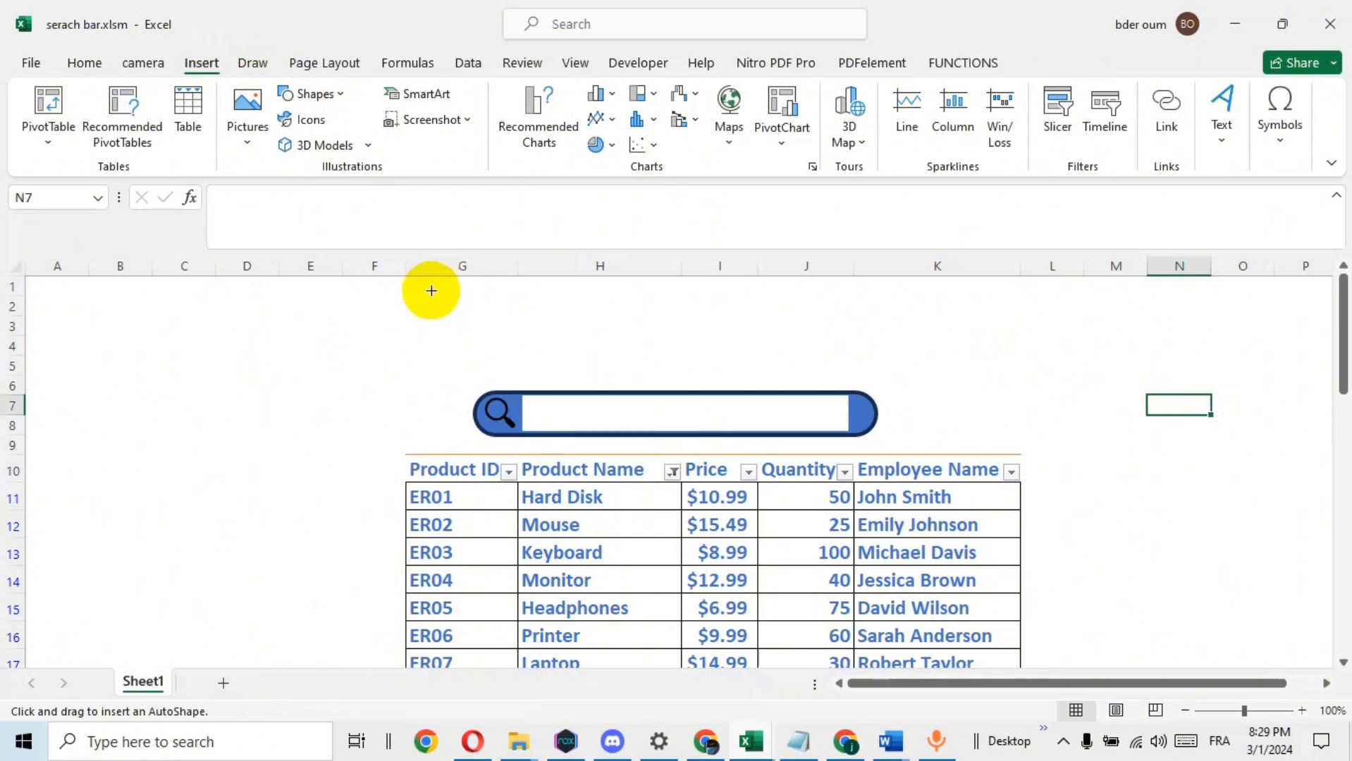
mouse_move(430, 294)
mouse_down()
mouse_move(700, 360)
mouse_move(857, 362)
mouse_move(890, 377)
mouse_up()
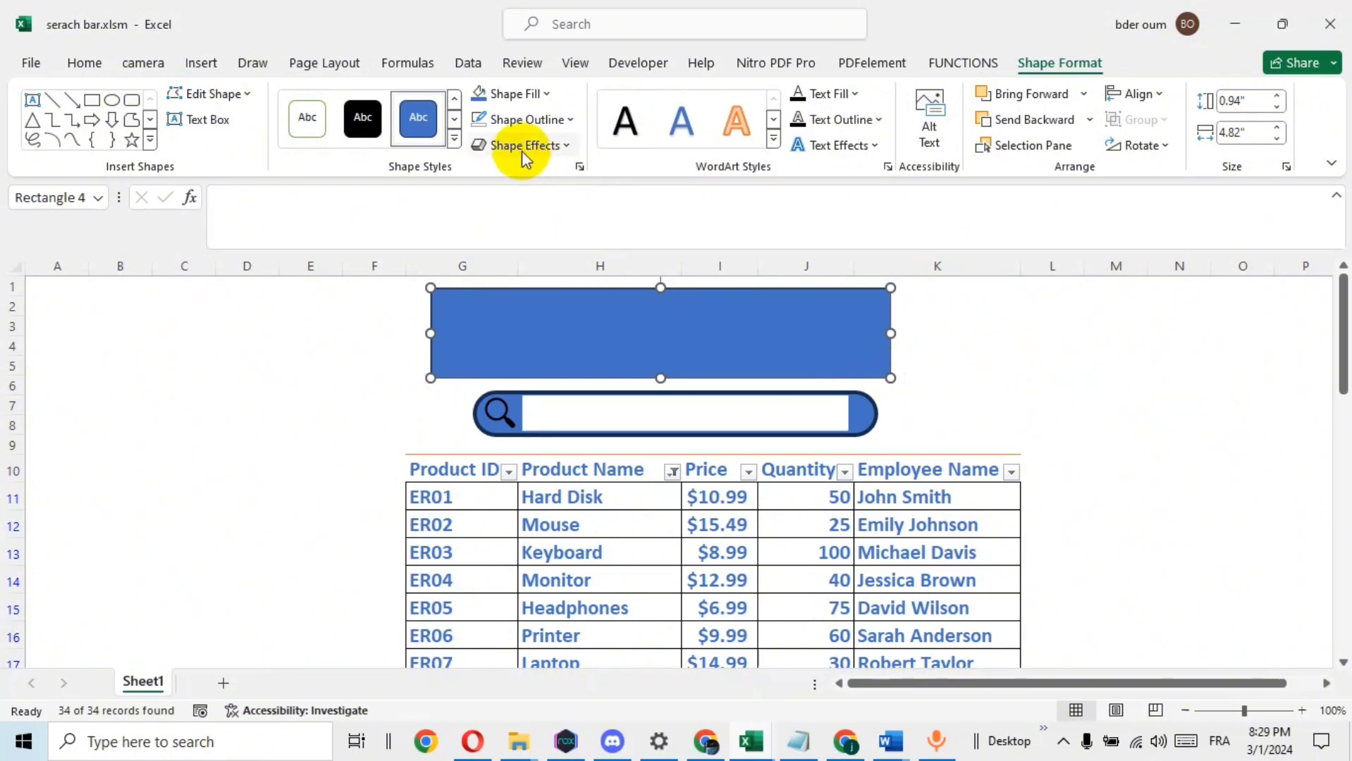
click(547, 94)
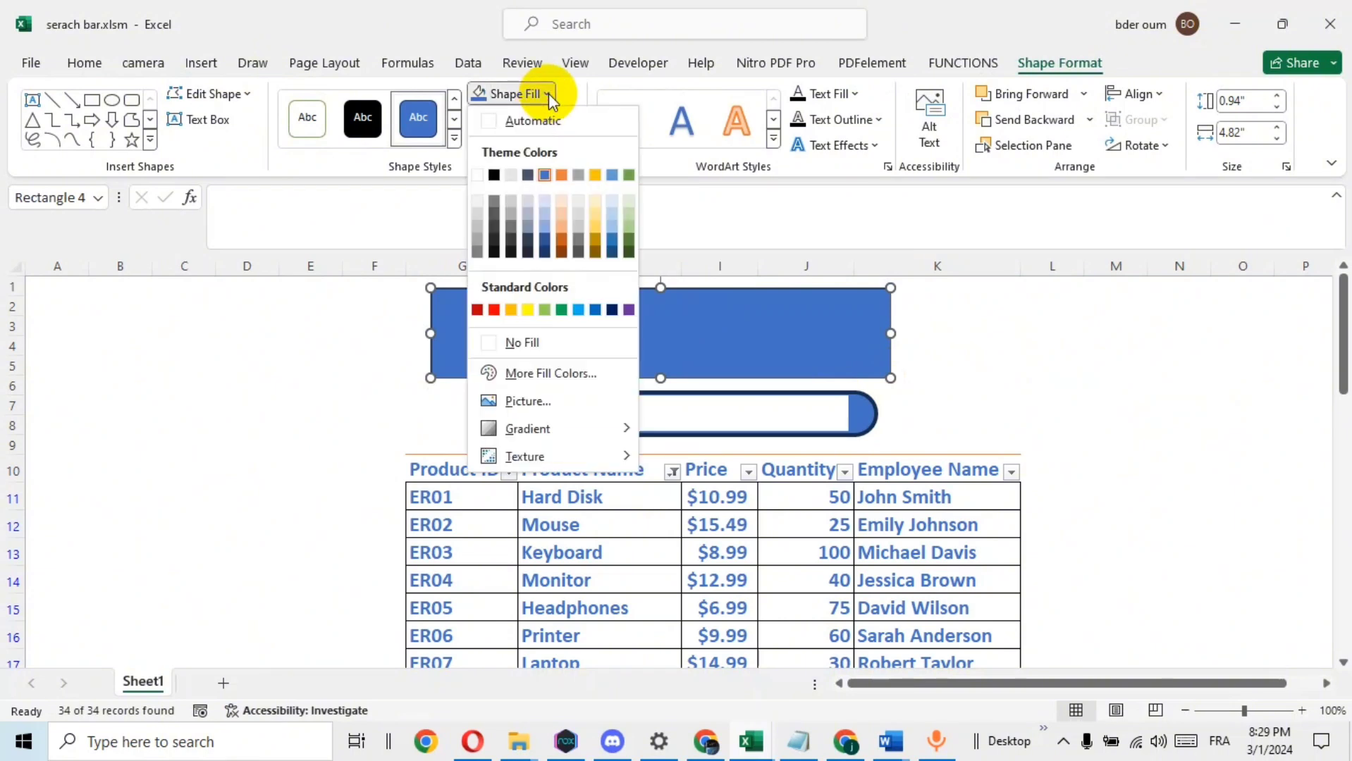
click(532, 344)
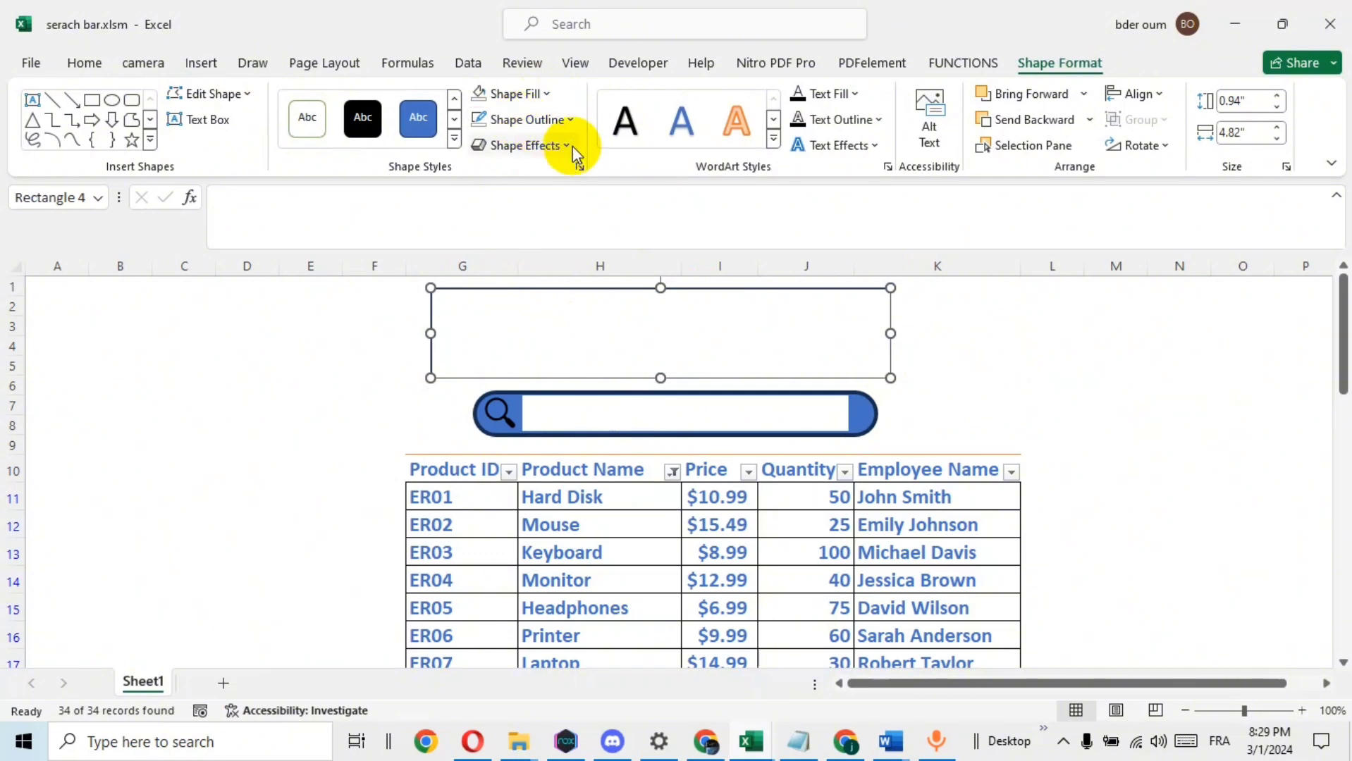
Add the text "EXCEL" to the unfilled rectangle above the search bar
right_click(597, 332)
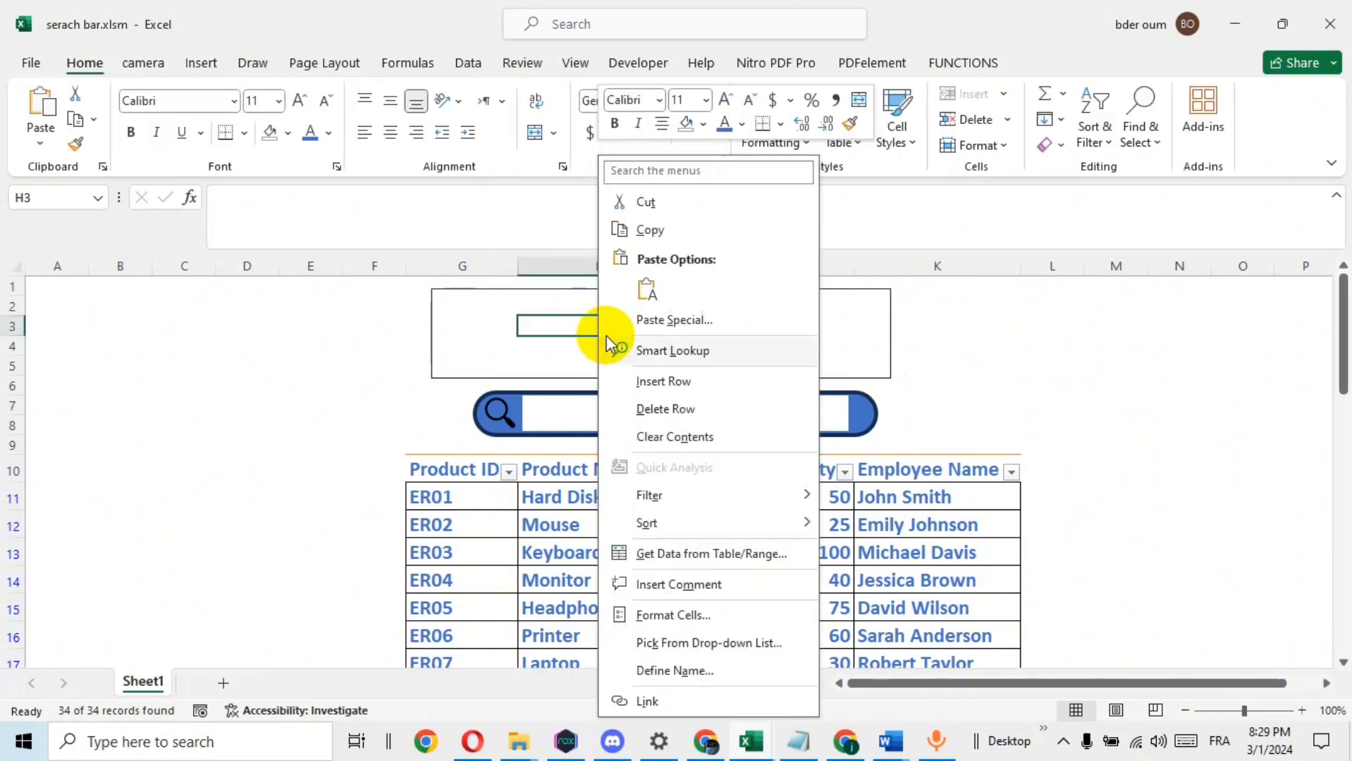
click(463, 311)
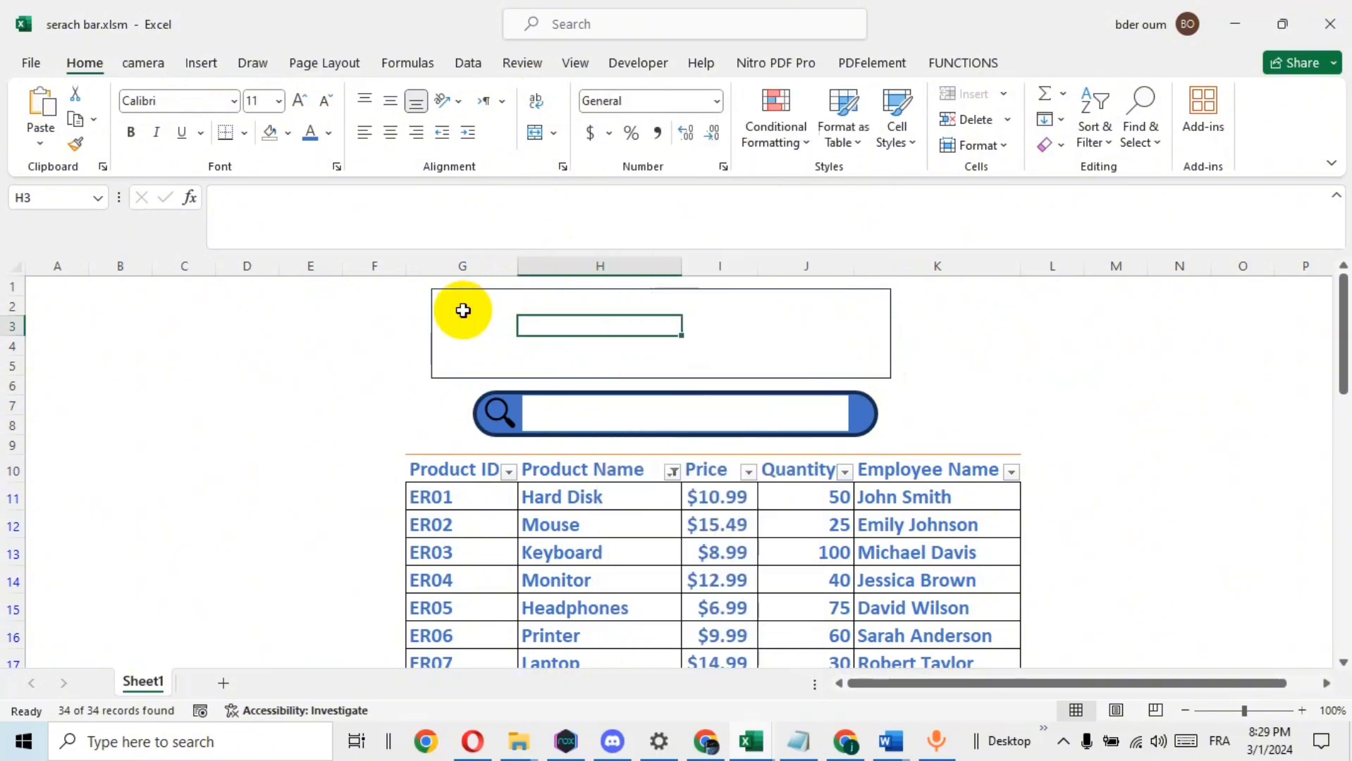
click(455, 294)
right_click(454, 294)
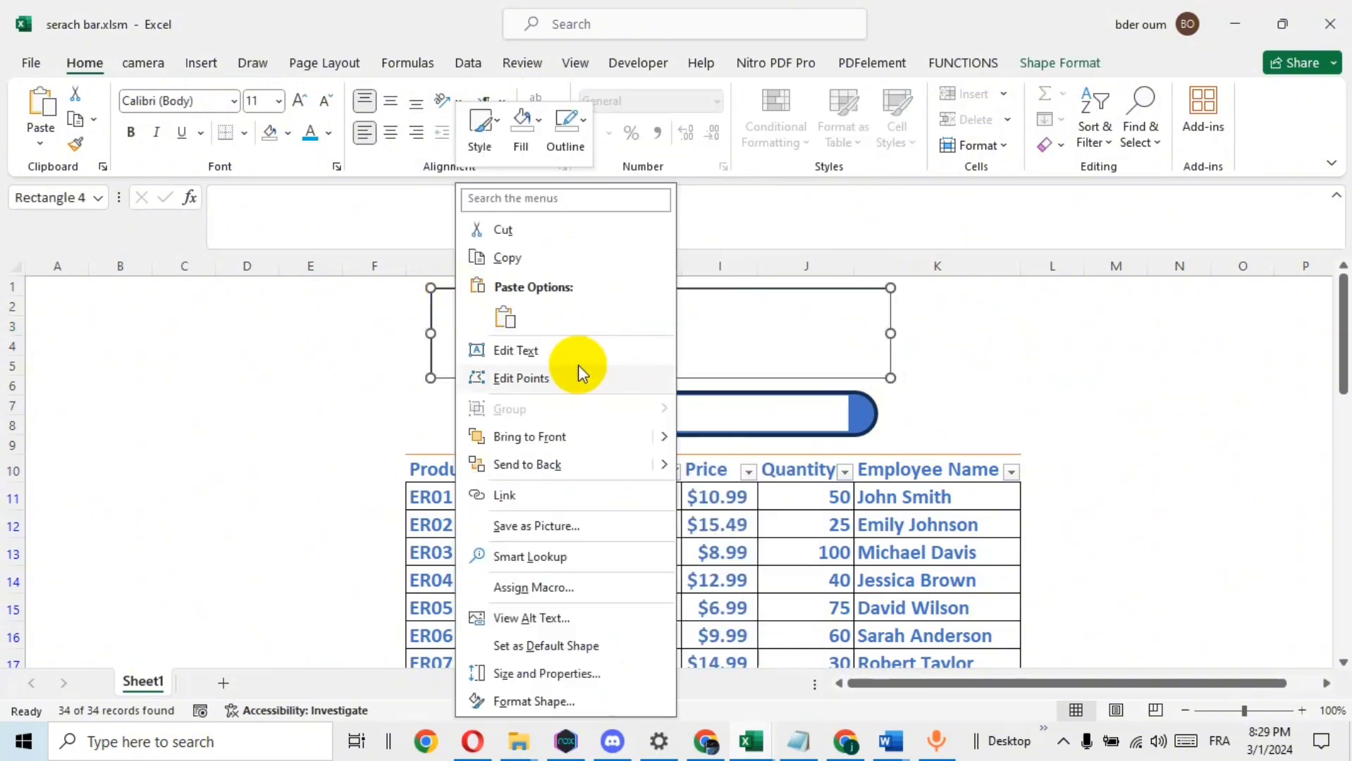
key(Escape)
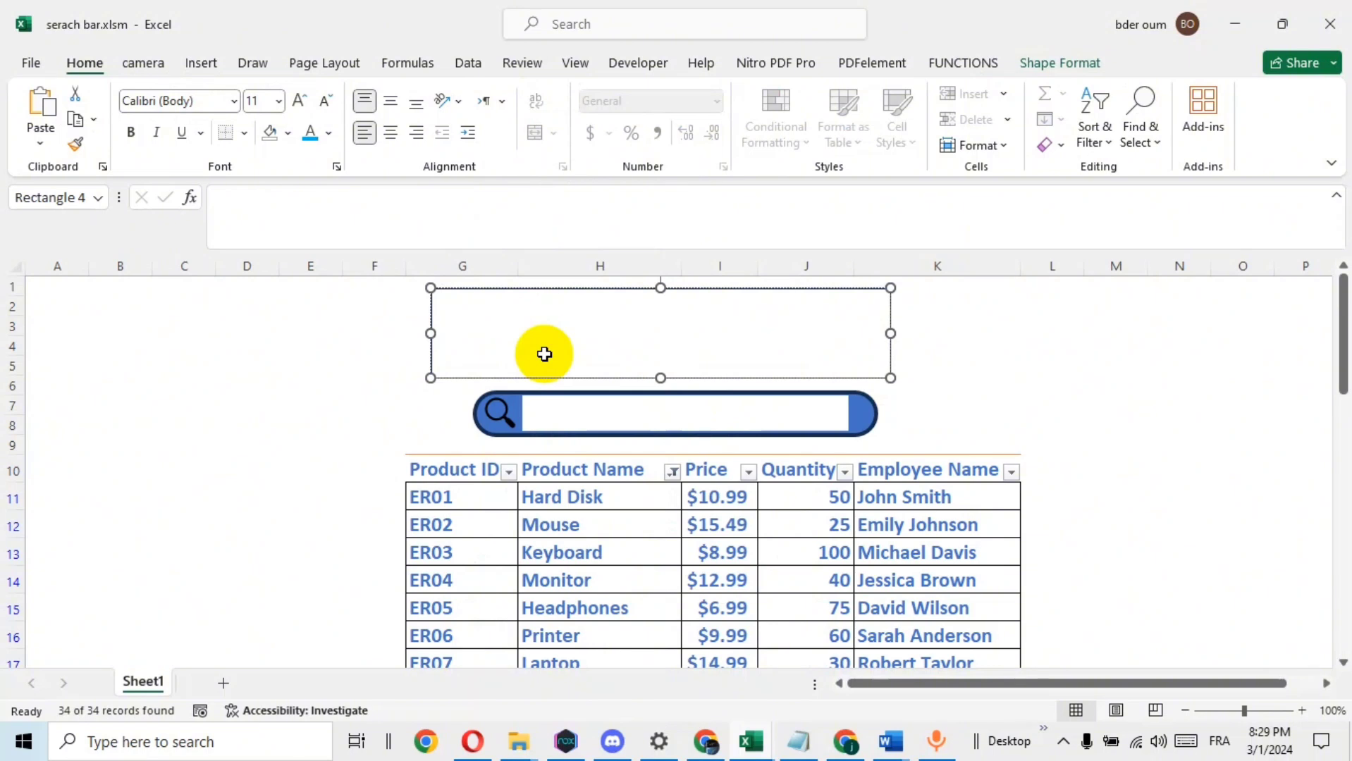
Color the "EXCEL" text theme blue and enlarge it to 40 pt
double_click(458, 300)
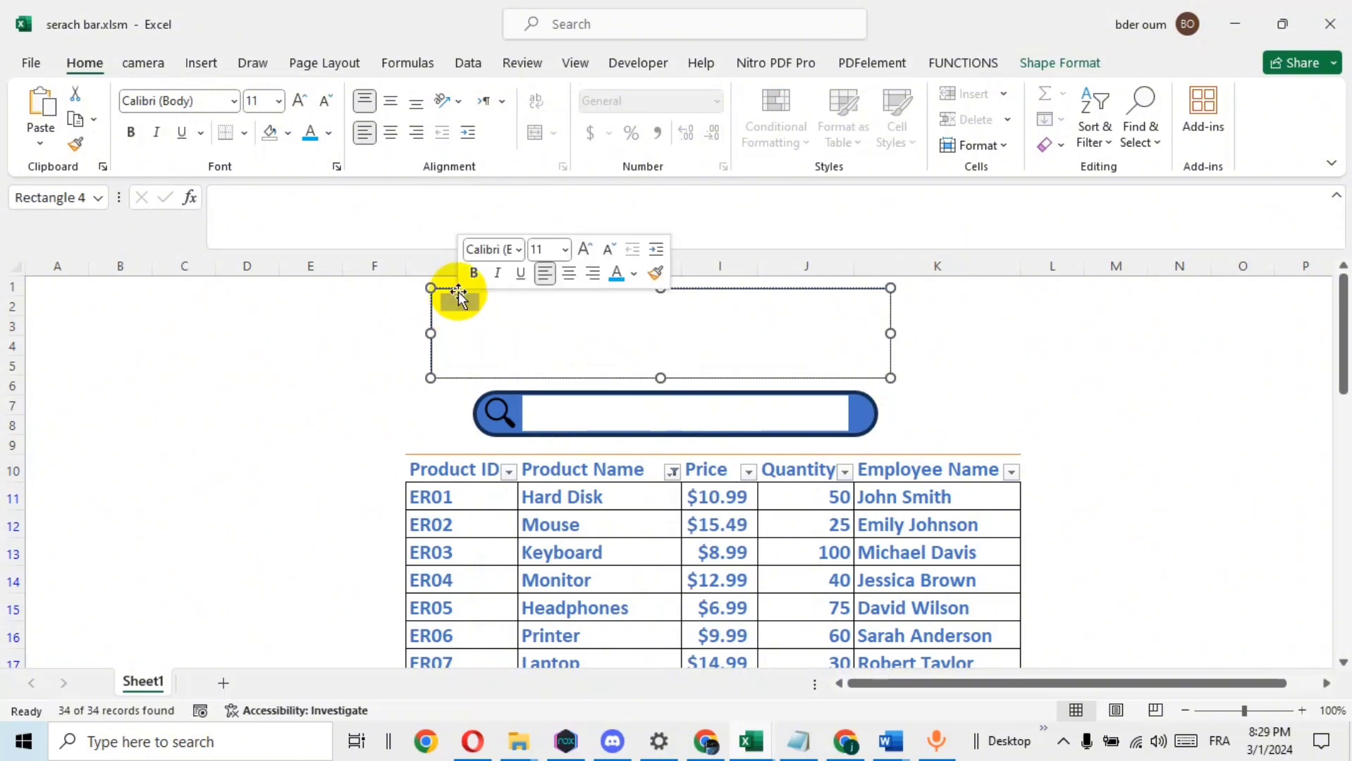
click(636, 275)
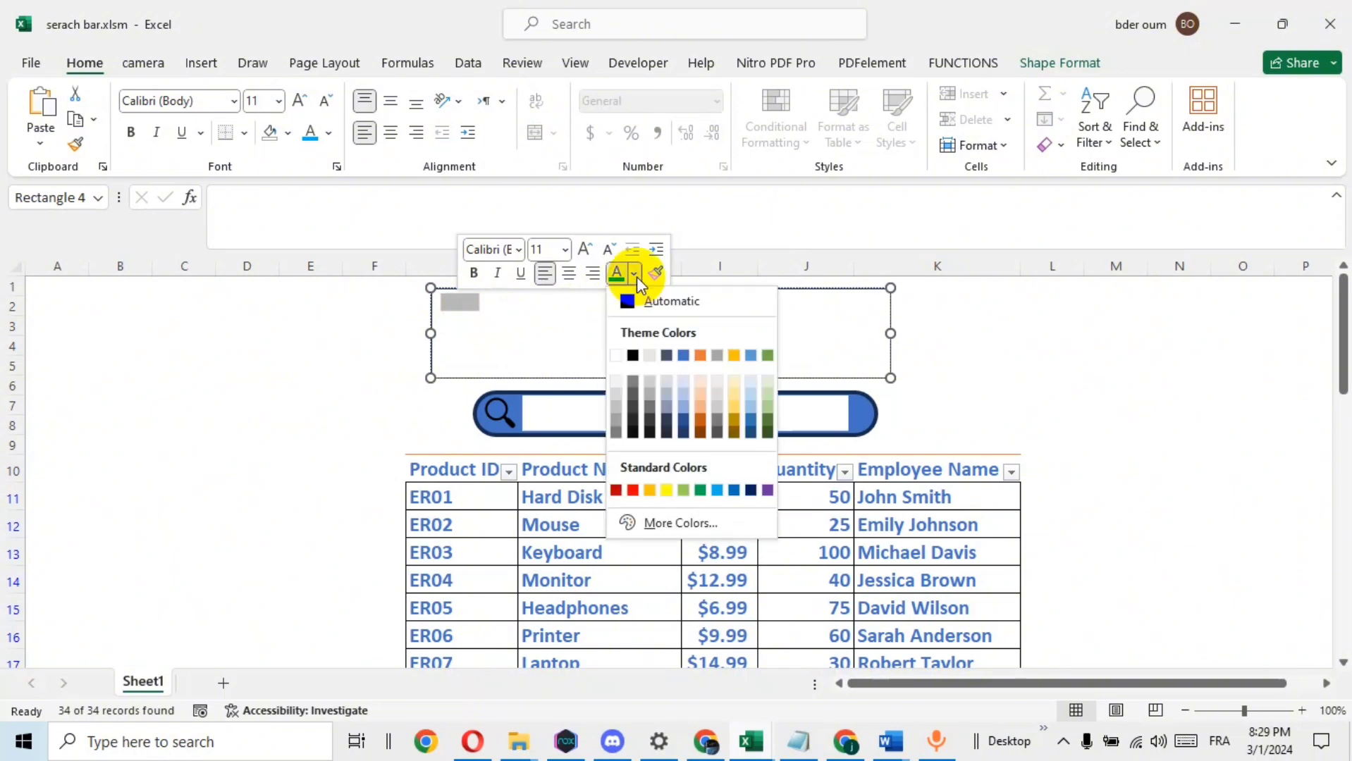
click(683, 356)
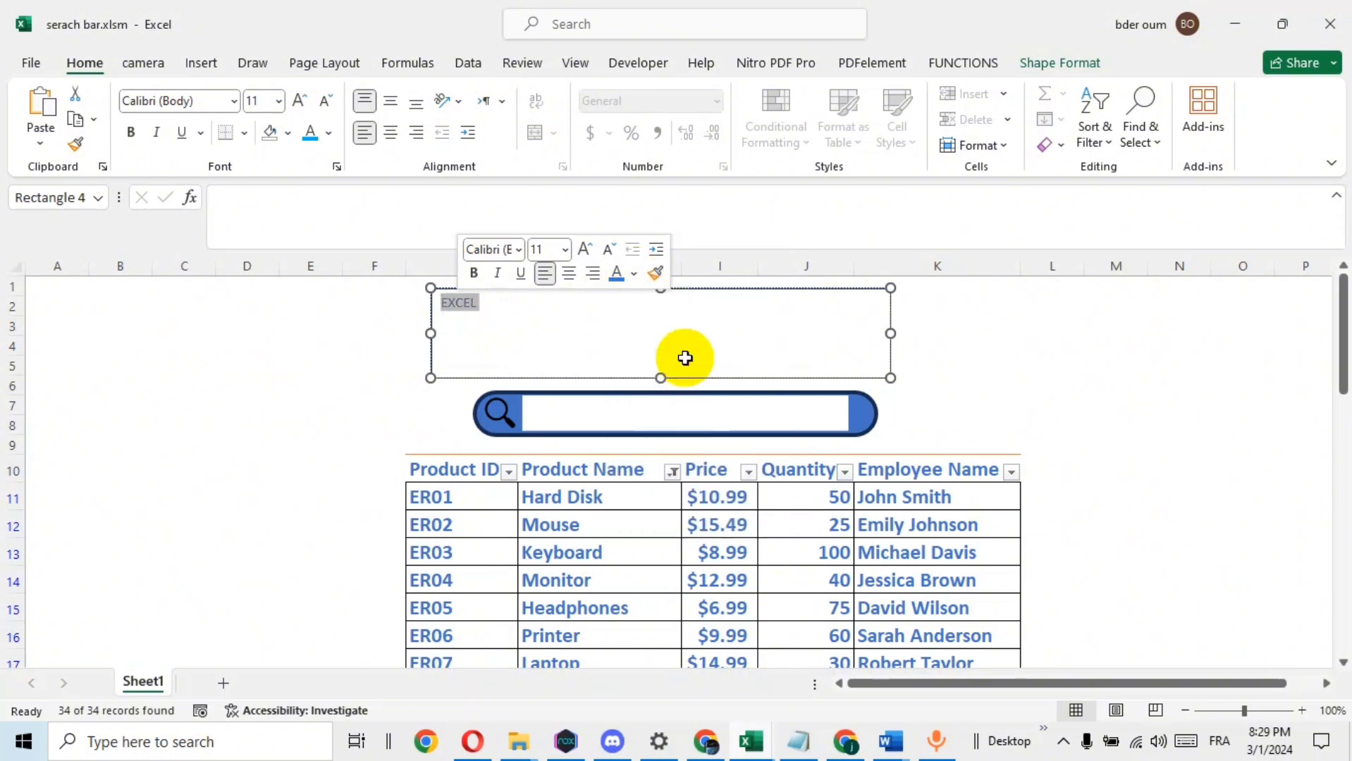
click(584, 249)
click(585, 248)
click(584, 249)
click(584, 249)
click(584, 249)
click(584, 249)
click(584, 249)
click(585, 249)
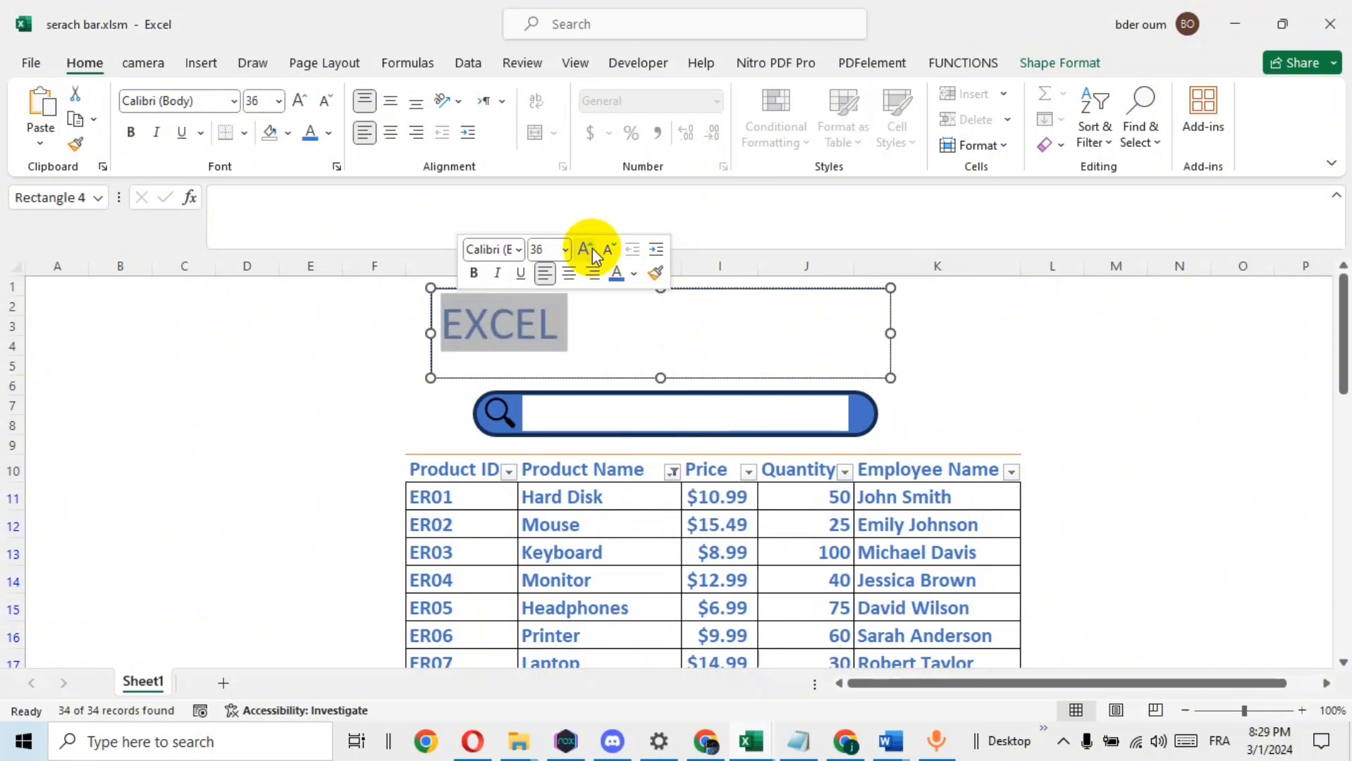
click(593, 248)
Center the "EXCEL" text horizontally and vertically in the rectangle and make it bold
click(569, 273)
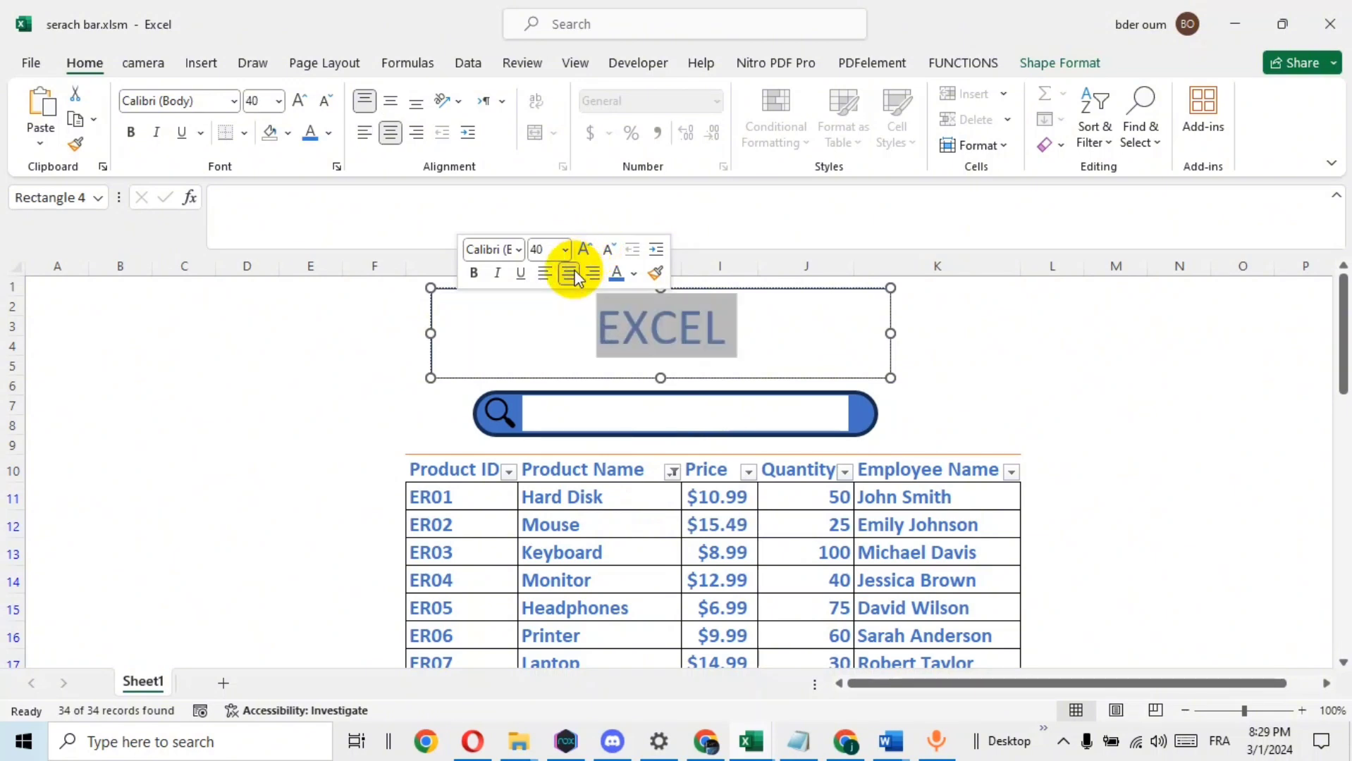
click(392, 102)
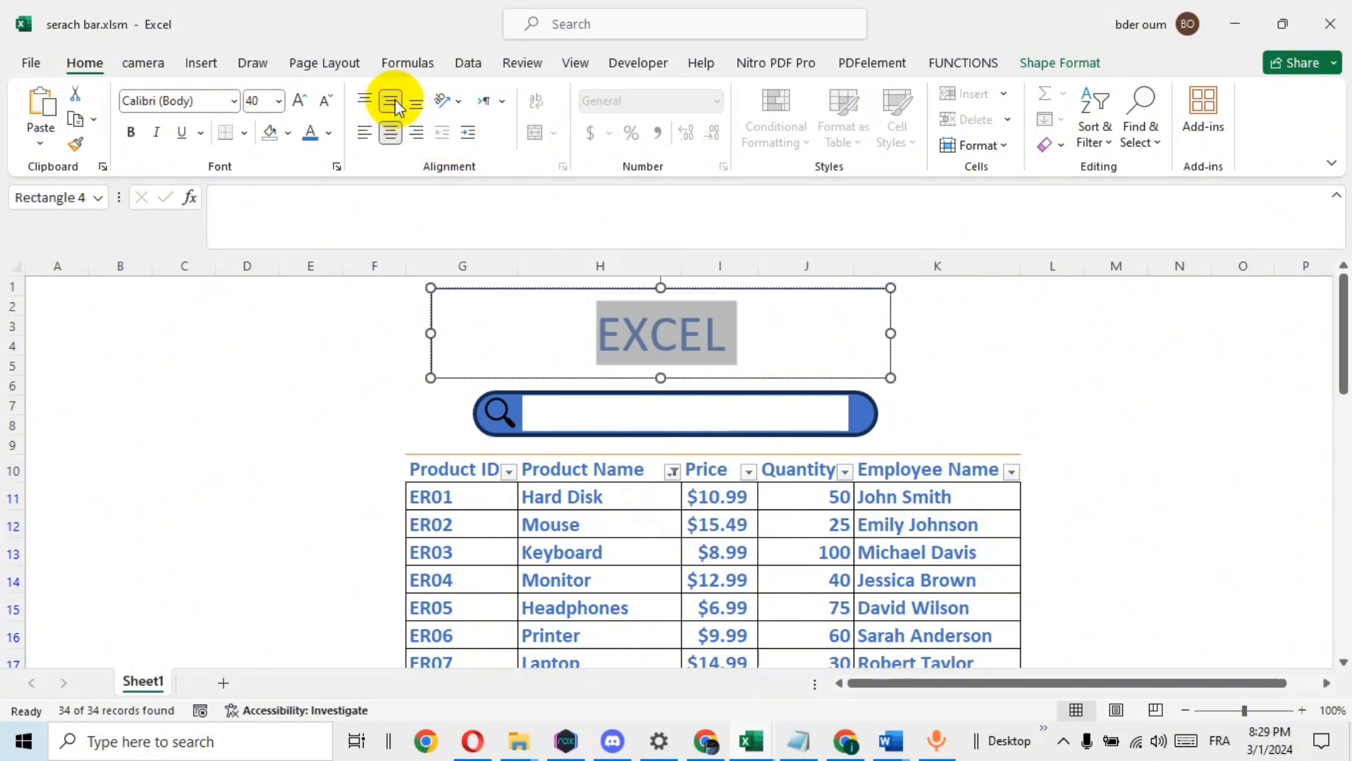
click(131, 131)
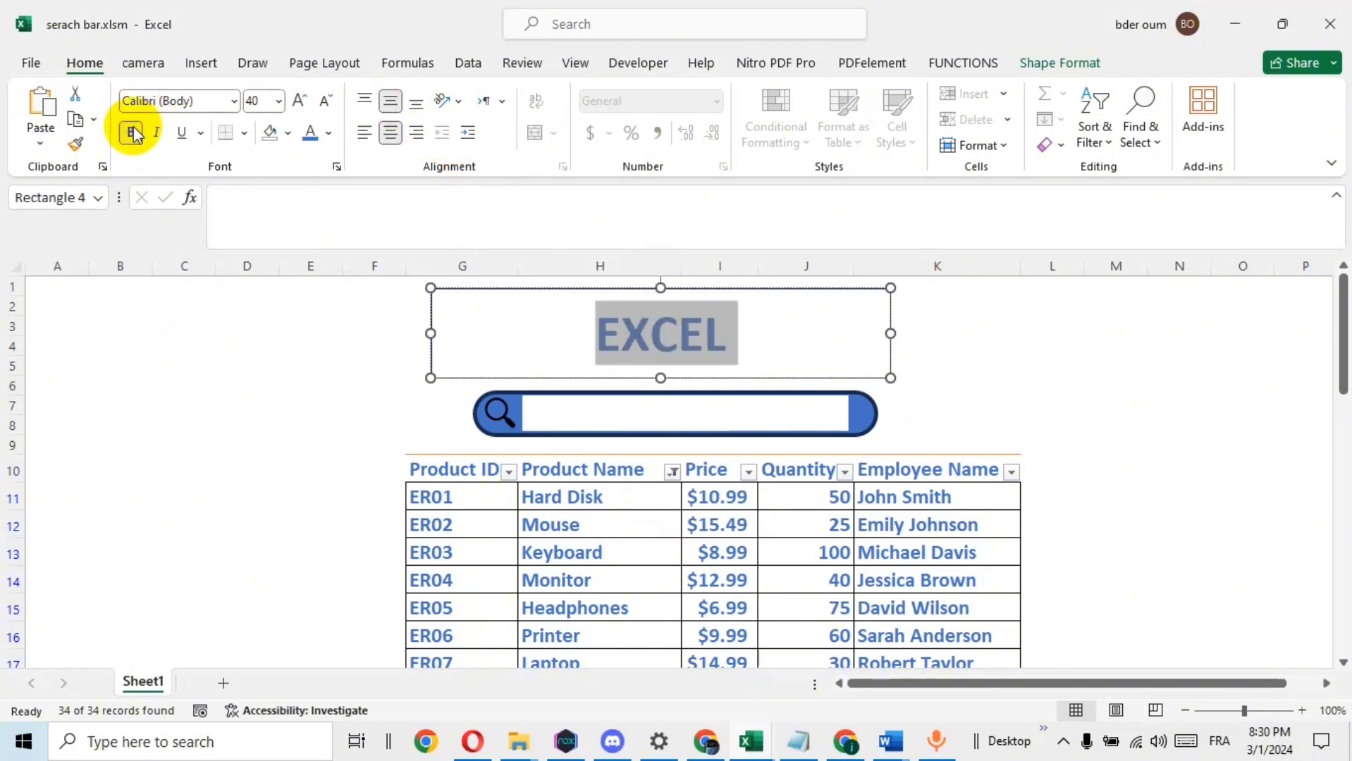
Enlarge the "EXCEL" title text to 66 pt
click(278, 101)
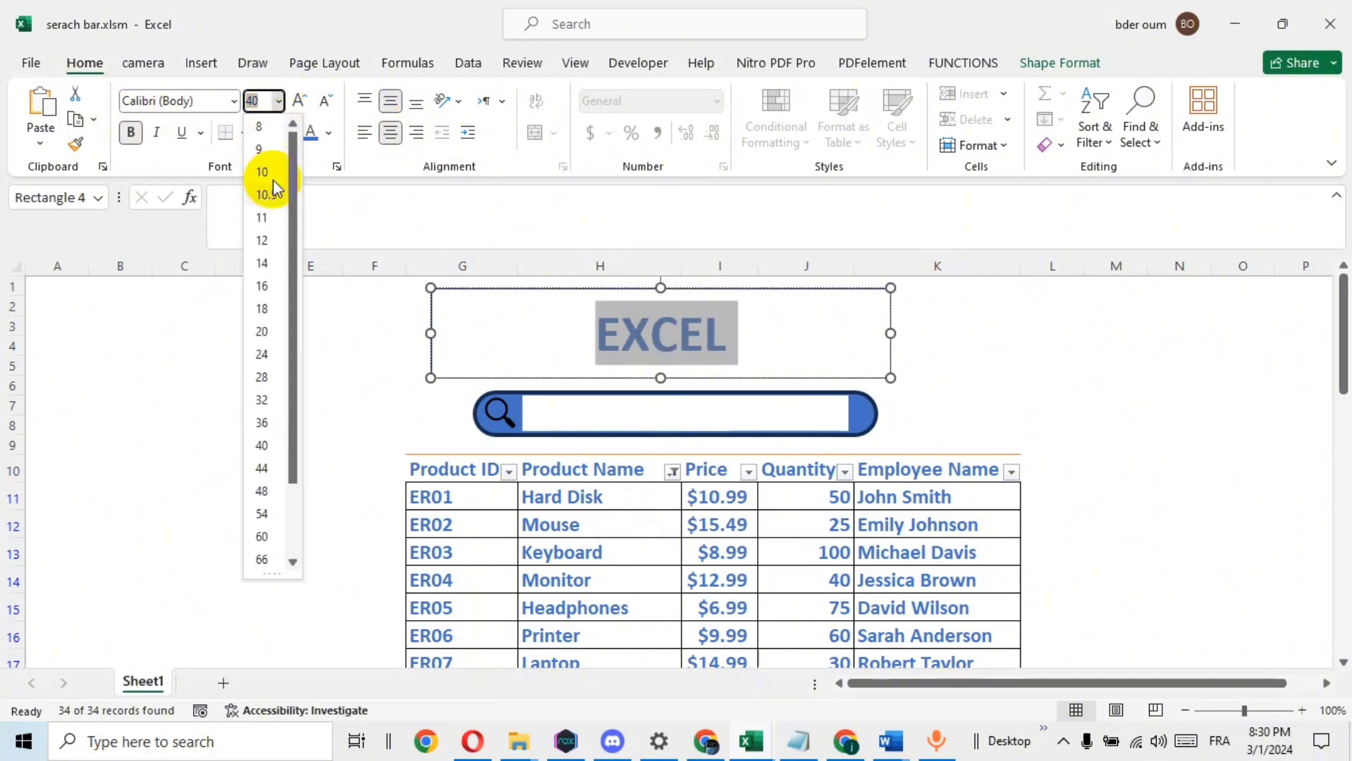
click(269, 561)
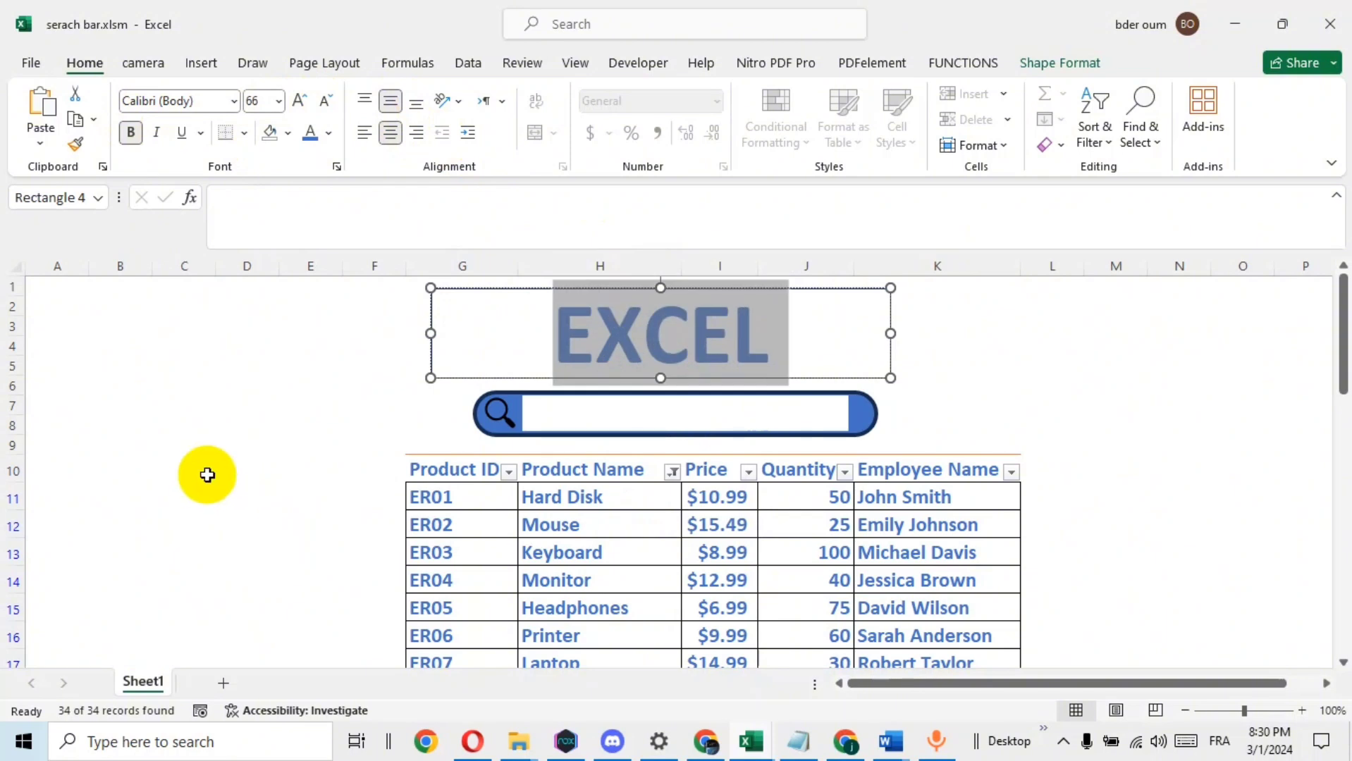
click(1105, 380)
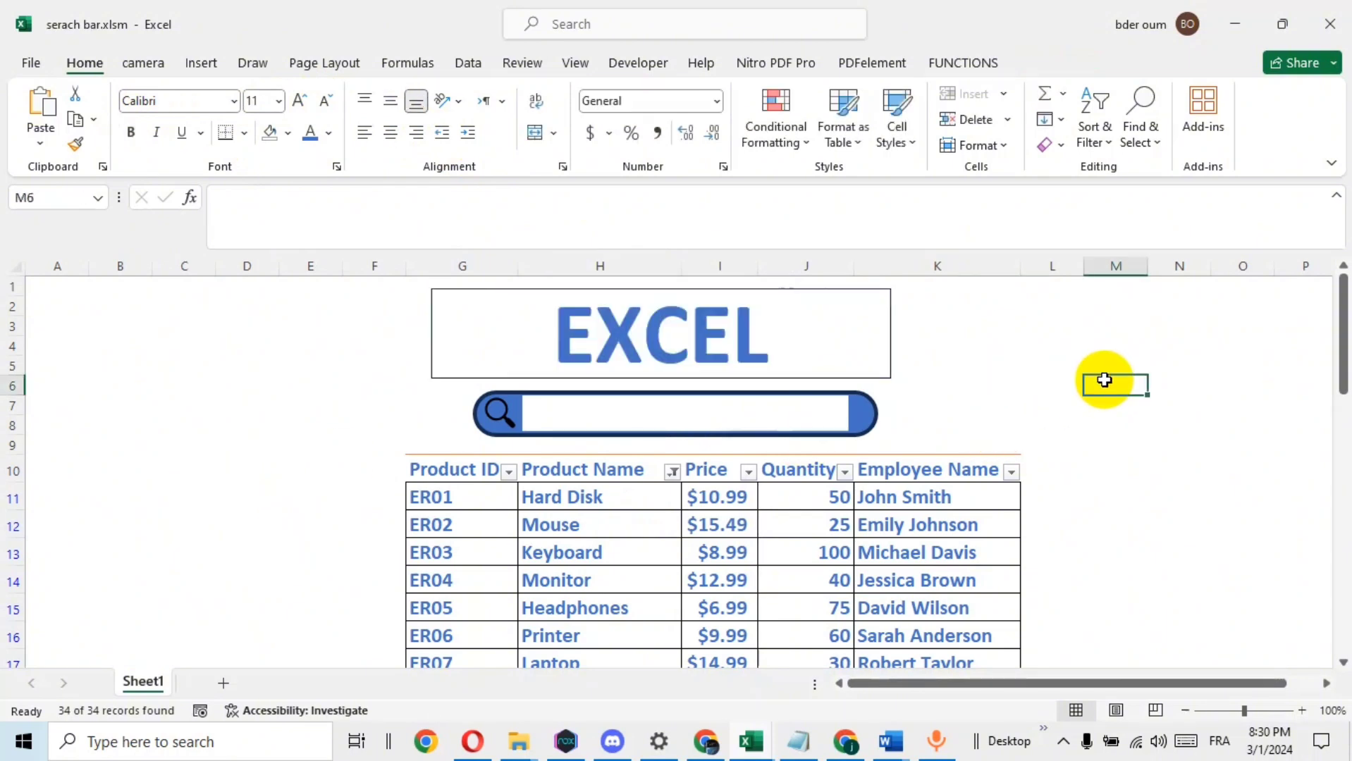
Remove the outline from the rectangle around the "EXCEL" title
click(444, 290)
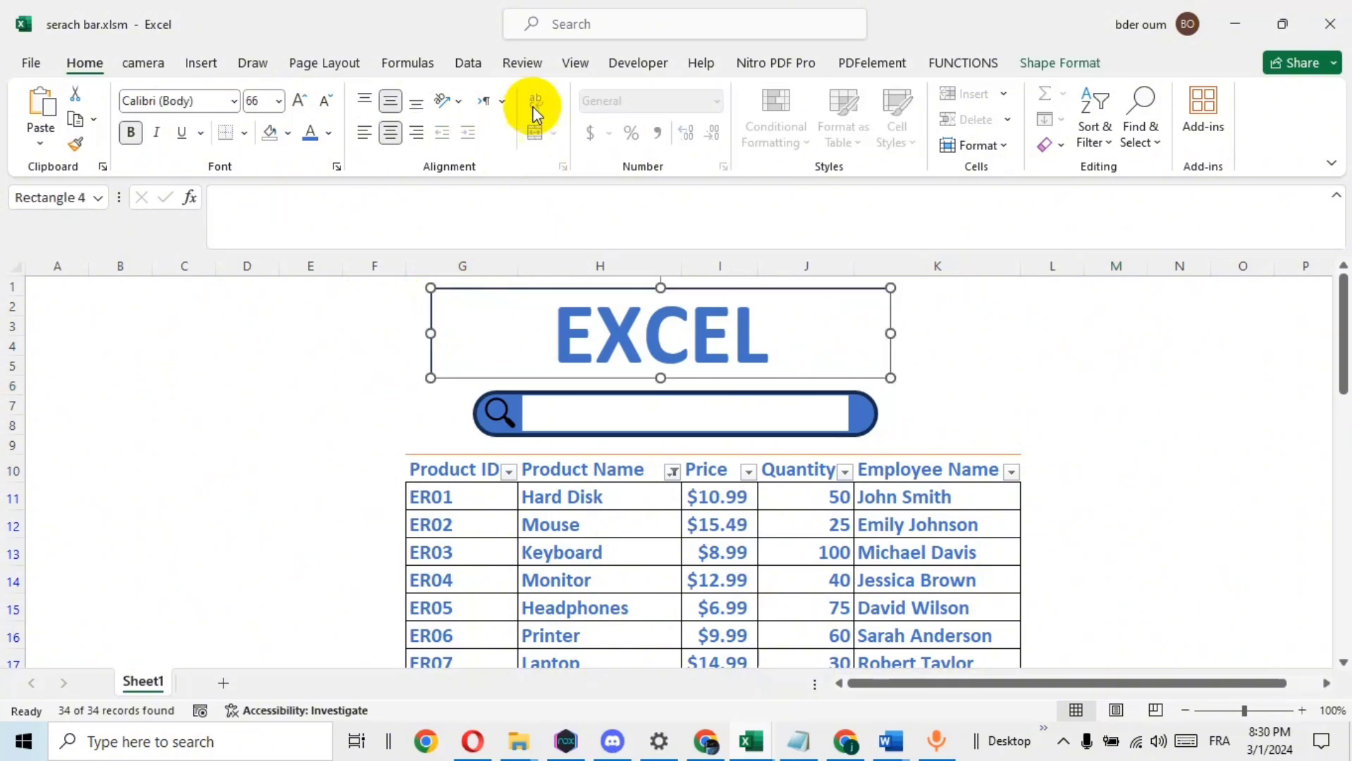
click(1055, 63)
click(570, 120)
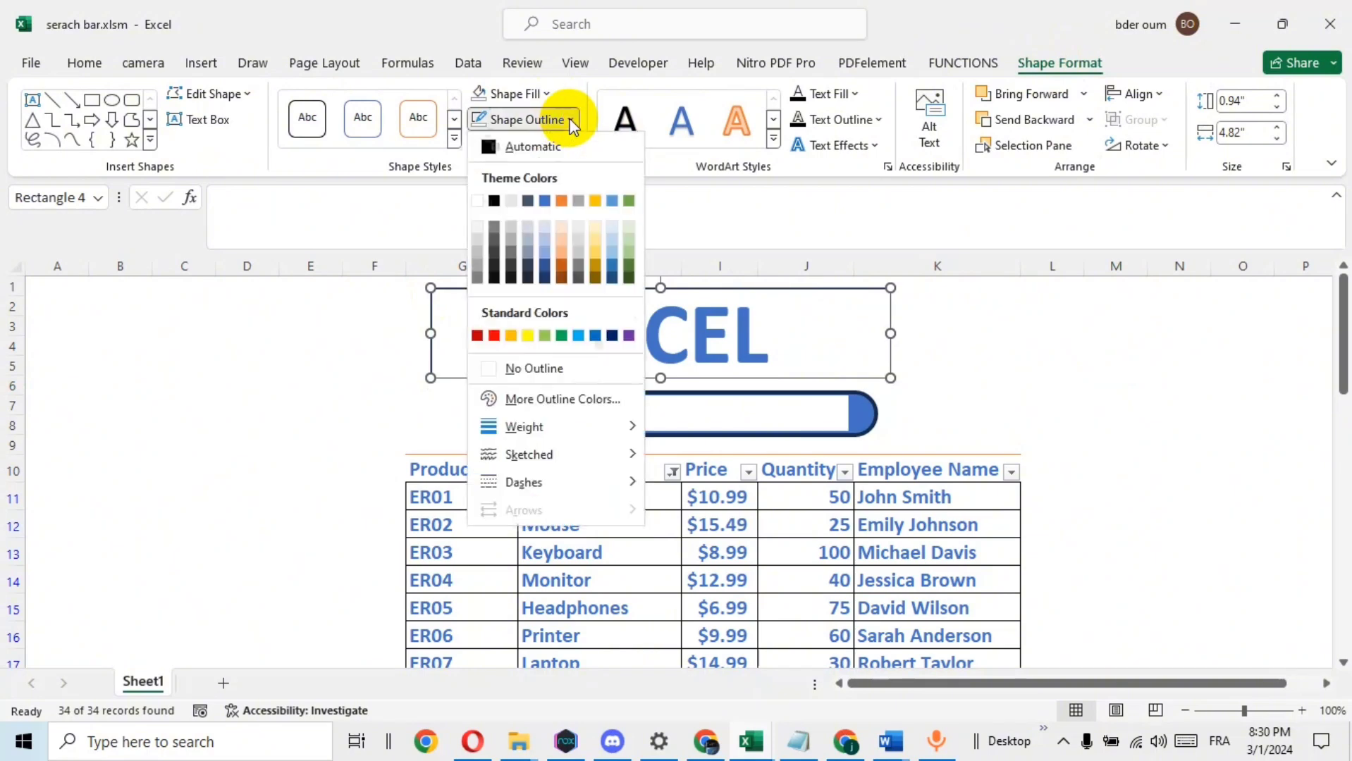
click(536, 369)
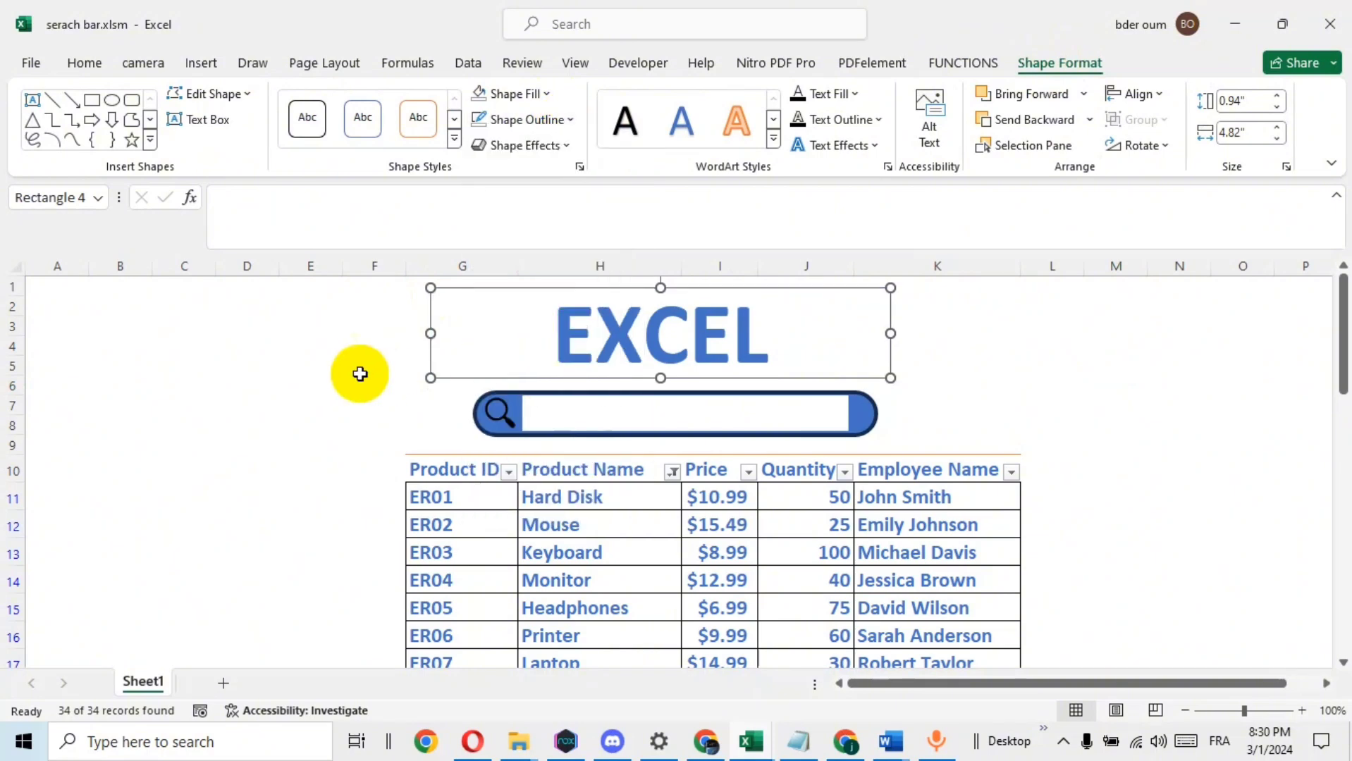
click(356, 372)
Color the first letter "E" of the "EXCEL" title standard red
click(598, 329)
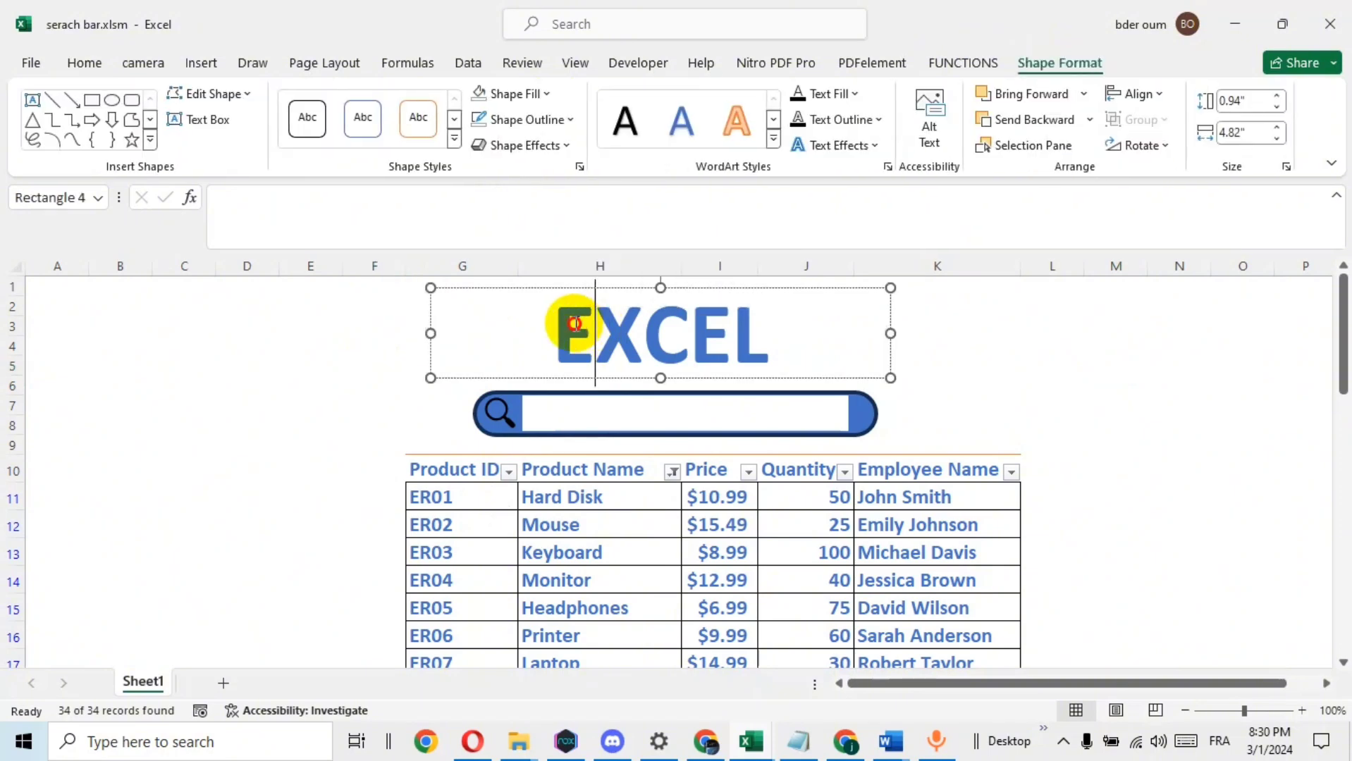
drag(576, 324, 558, 324)
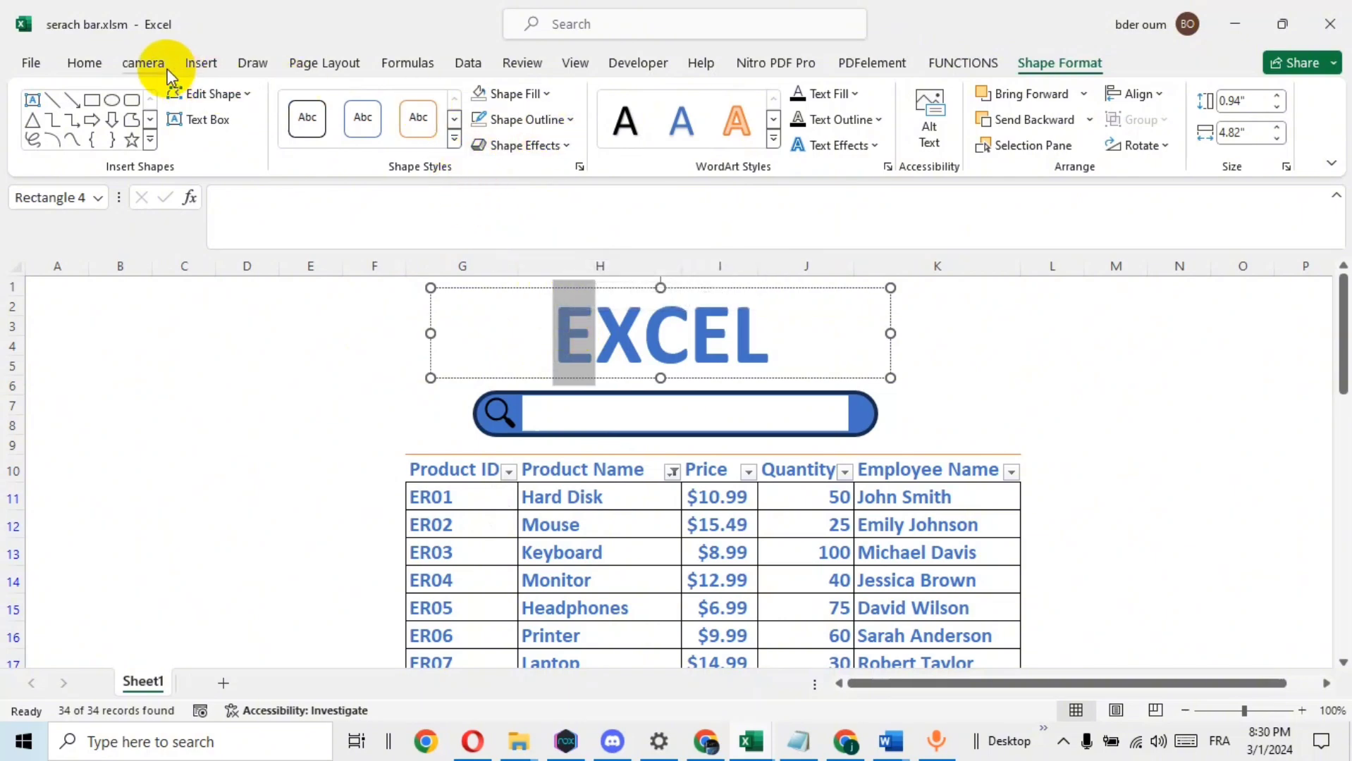
click(97, 64)
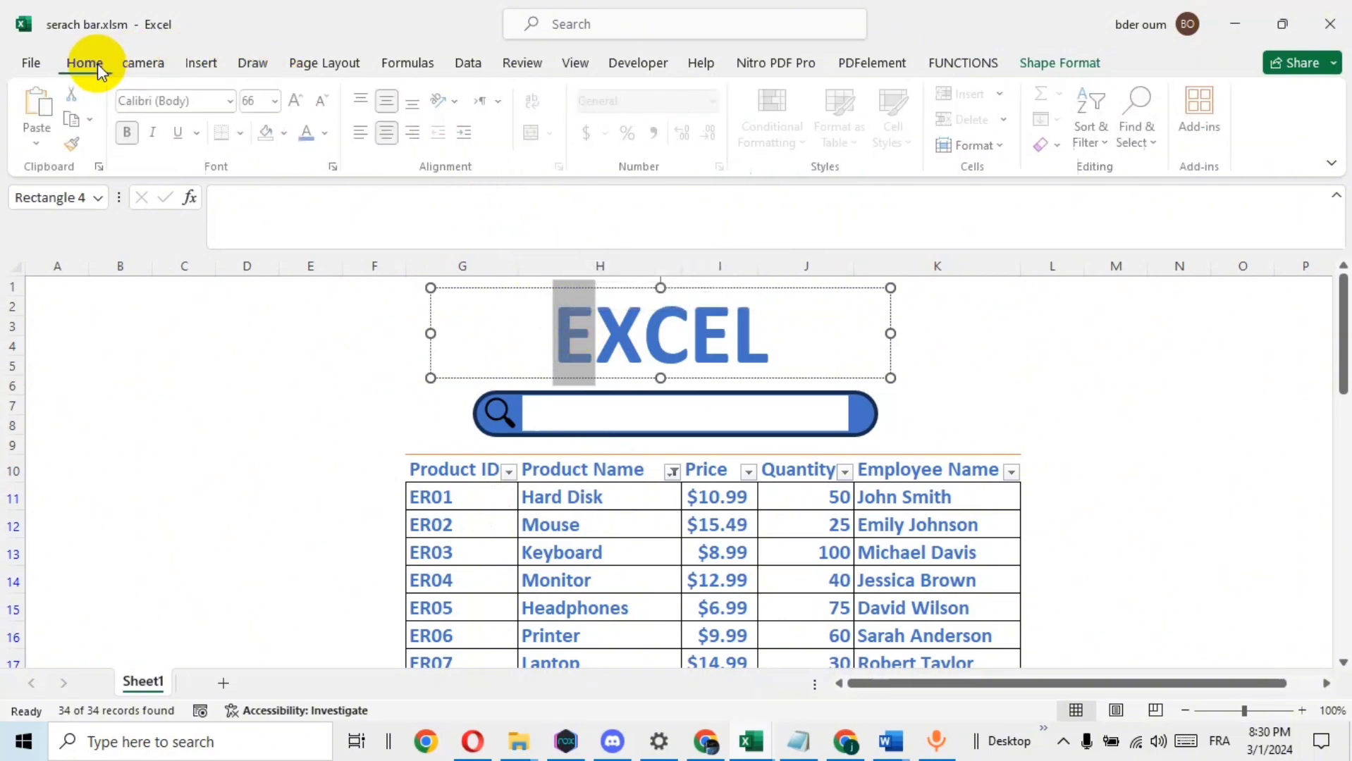
click(329, 131)
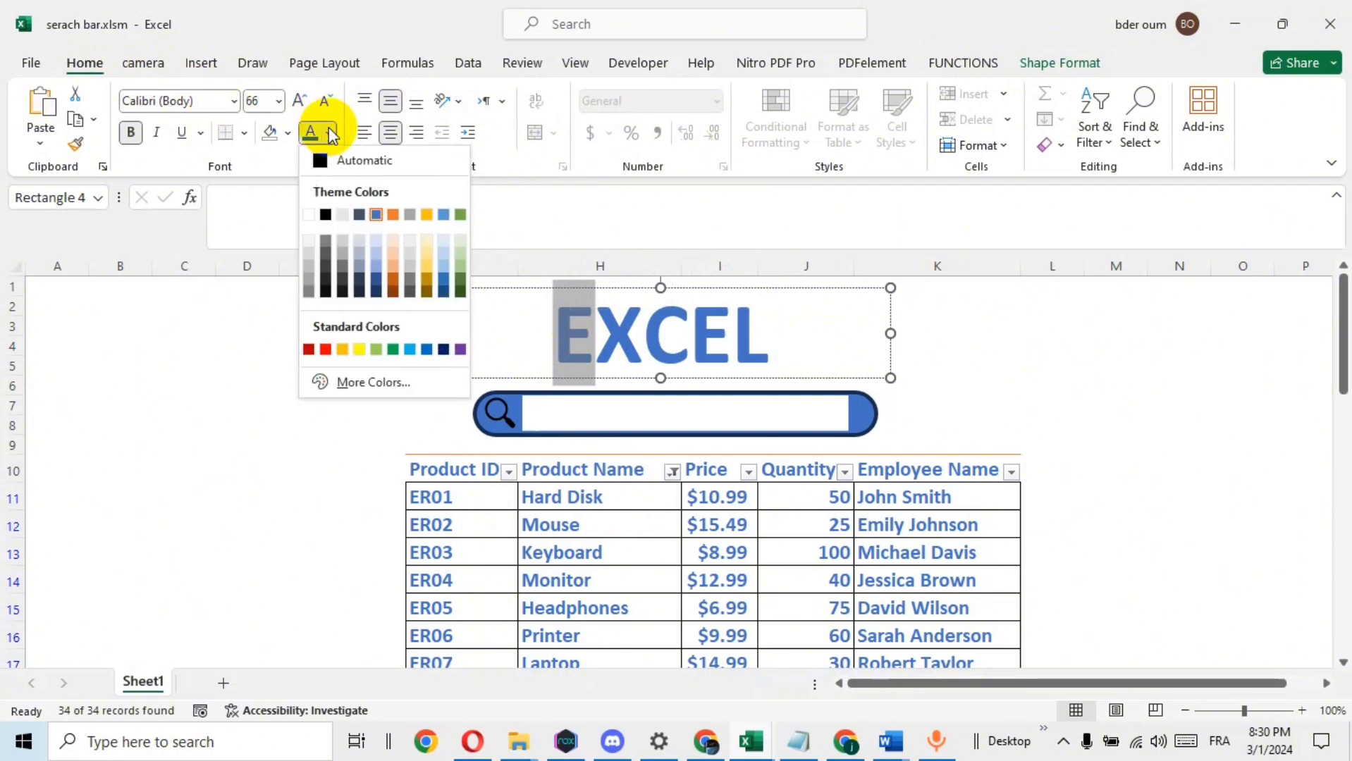
click(326, 350)
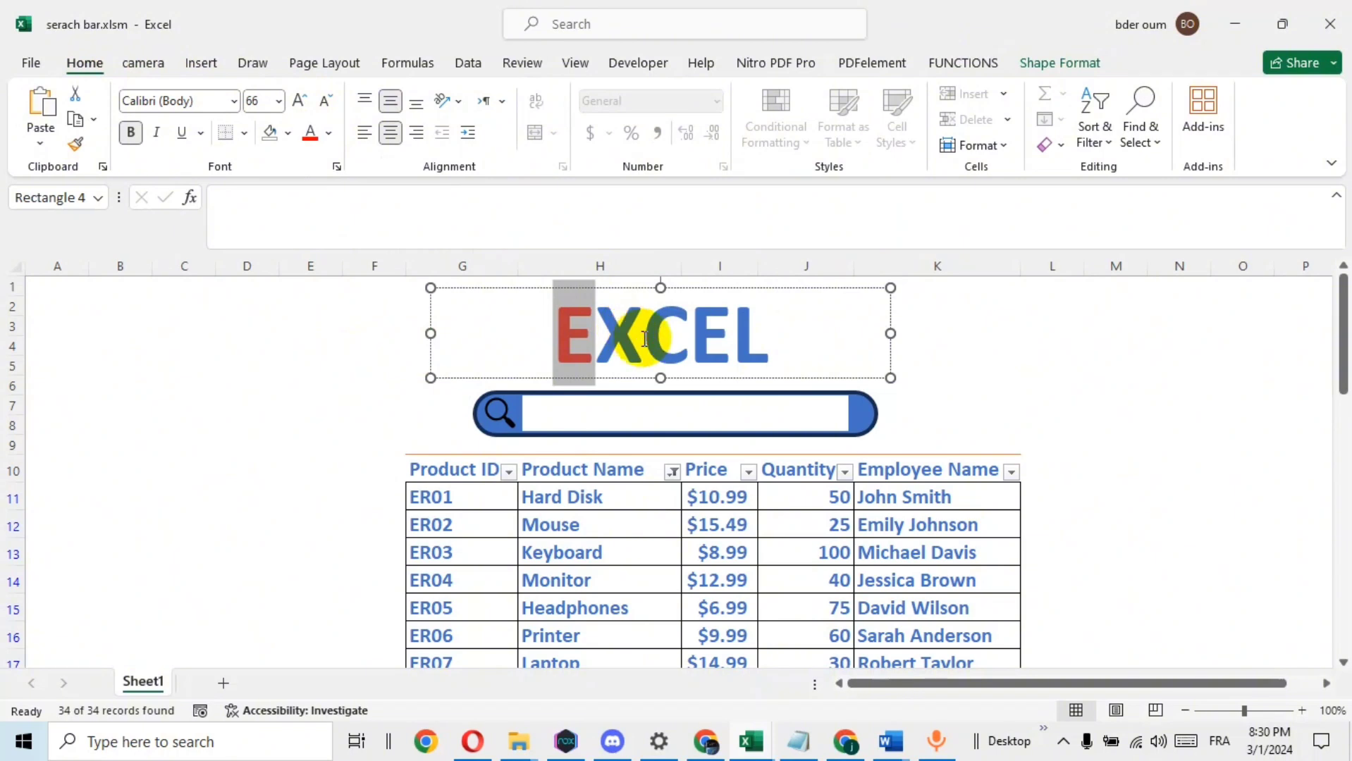
Color the letter "X" of the title light green and the letter "C" yellow
drag(596, 337, 643, 337)
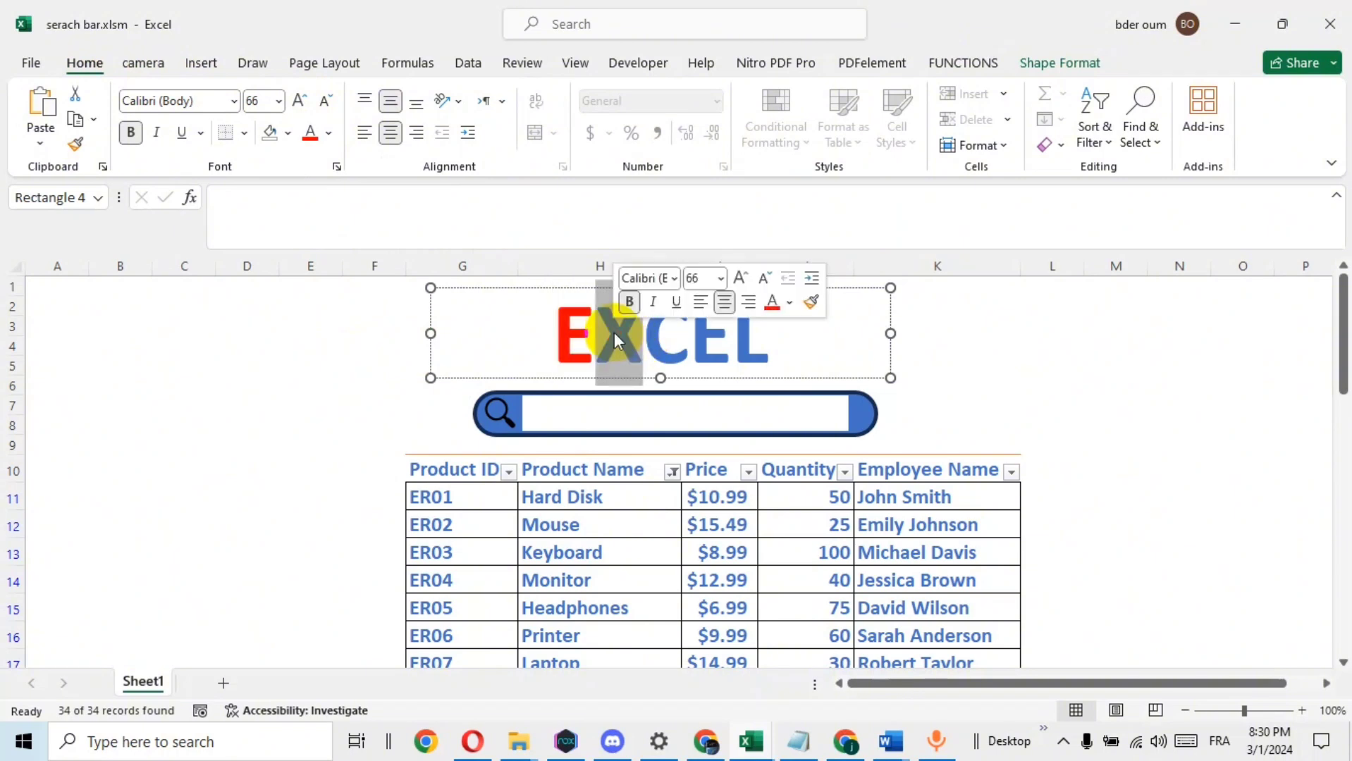
click(328, 132)
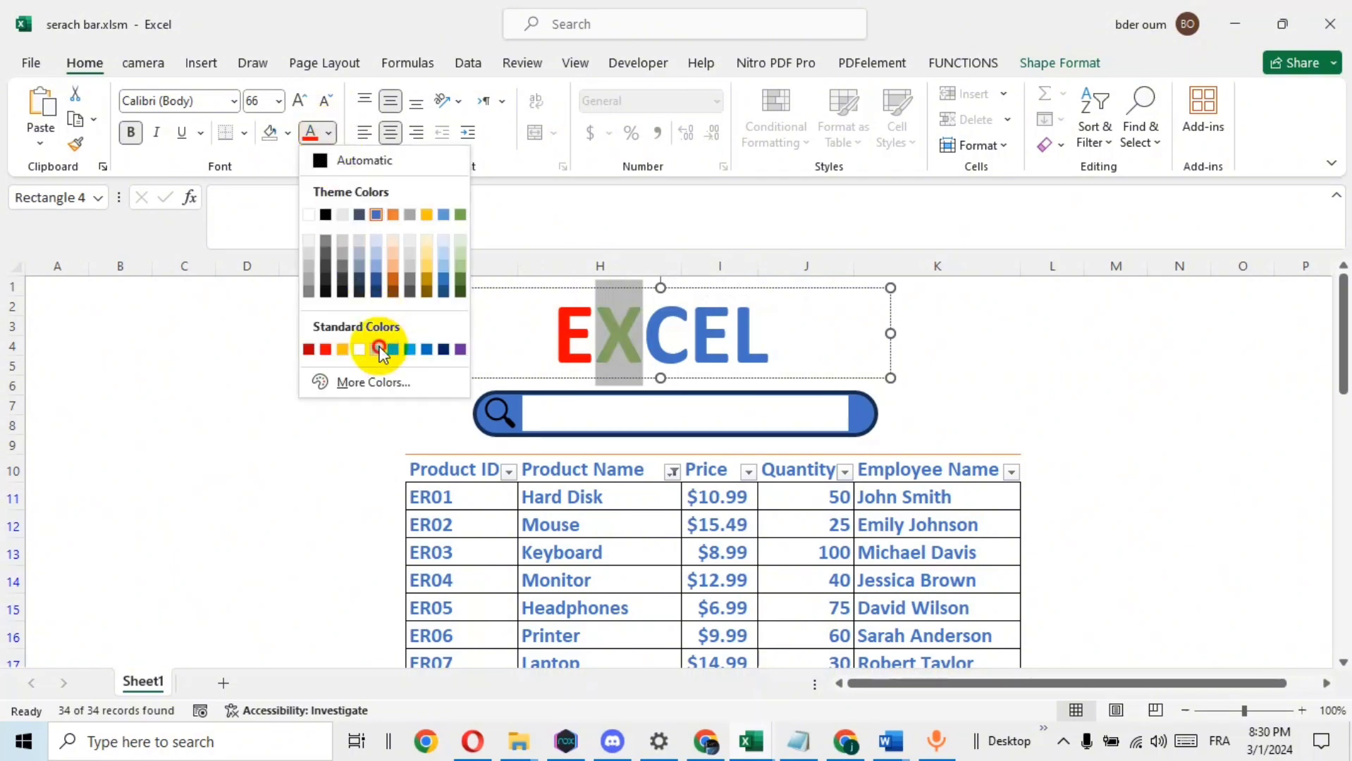
click(380, 347)
click(692, 326)
drag(692, 326, 645, 326)
click(331, 137)
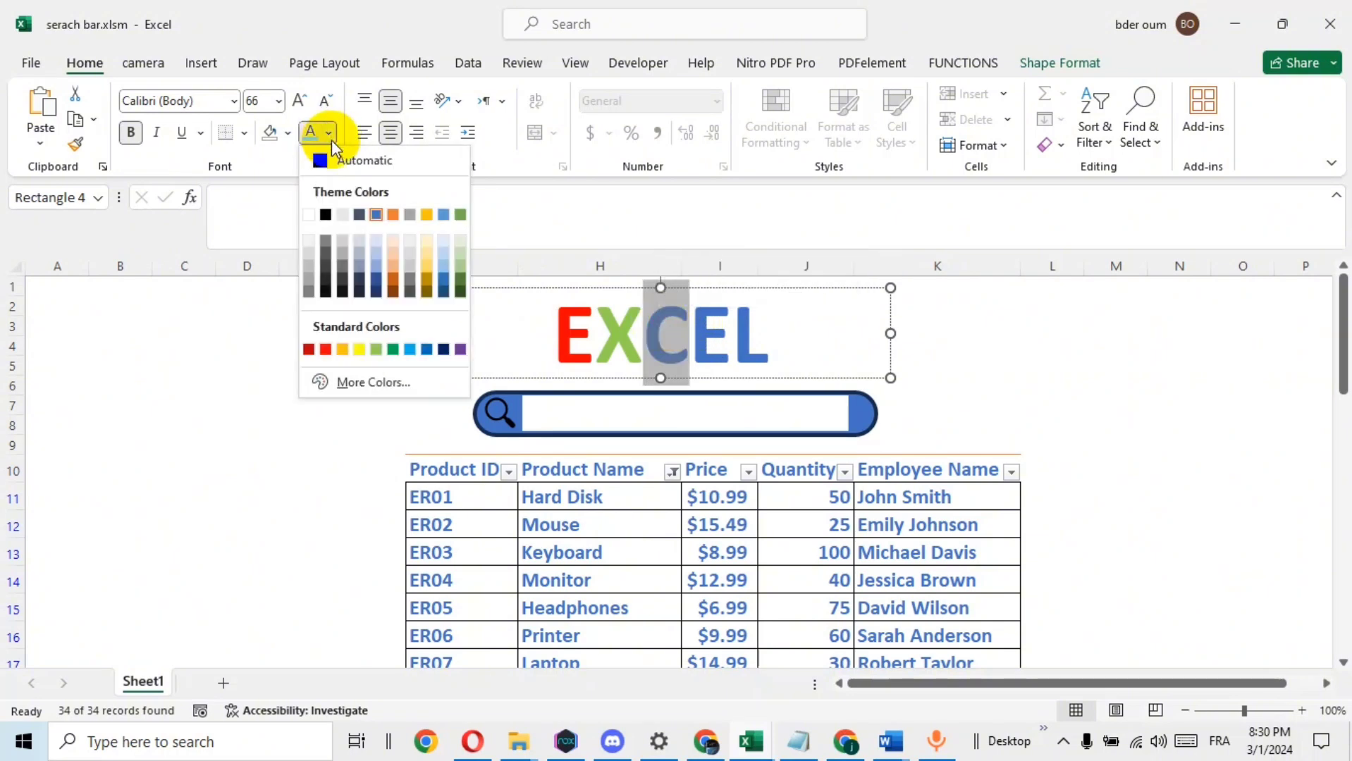
click(364, 348)
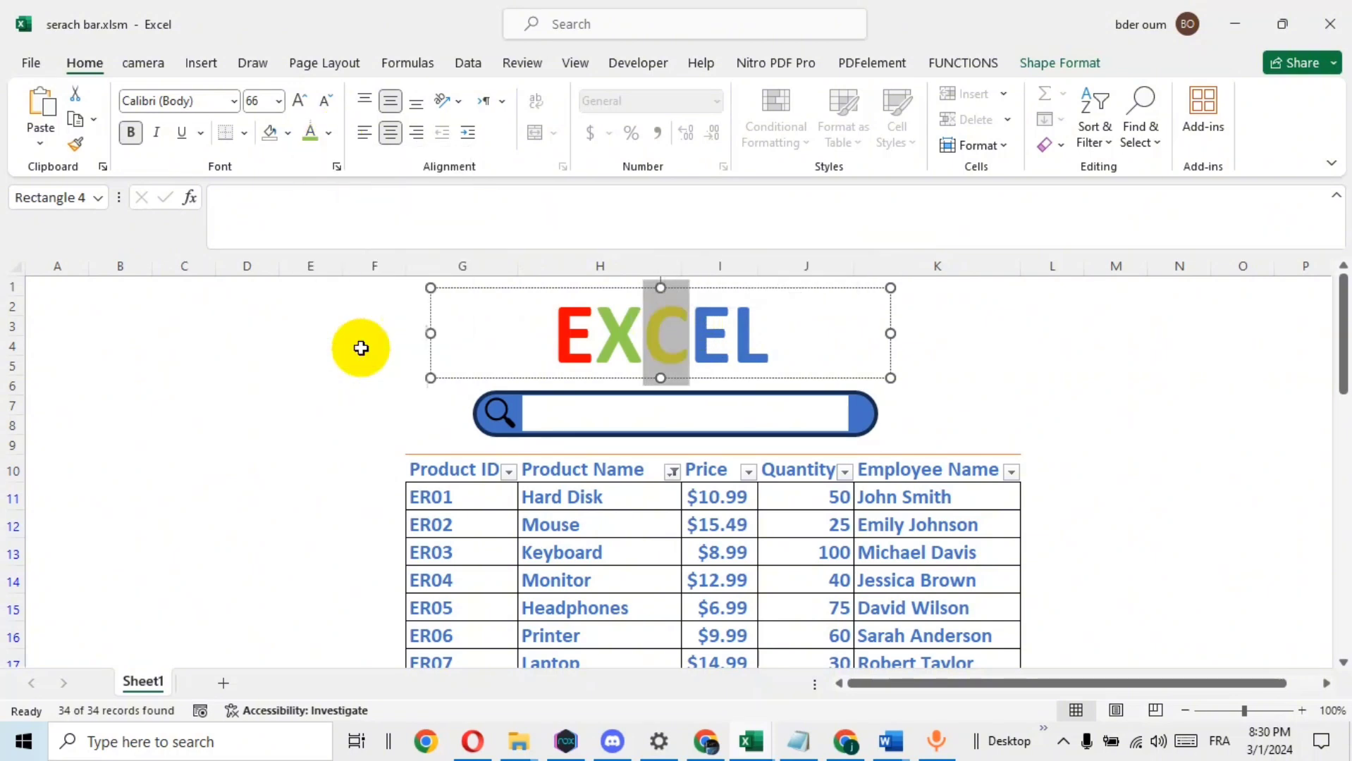
Color the final letter "L" of the title a darker shade of theme orange
click(730, 335)
drag(732, 331, 768, 332)
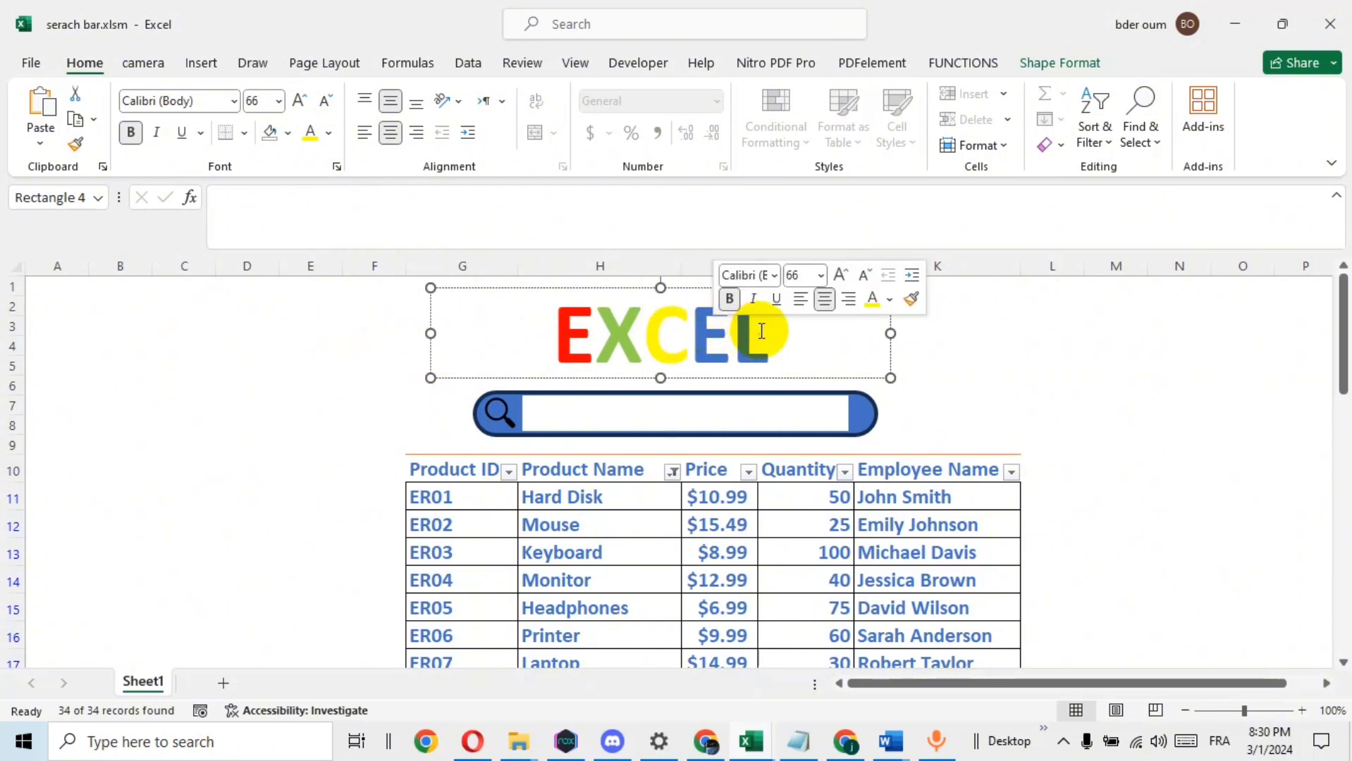
click(329, 133)
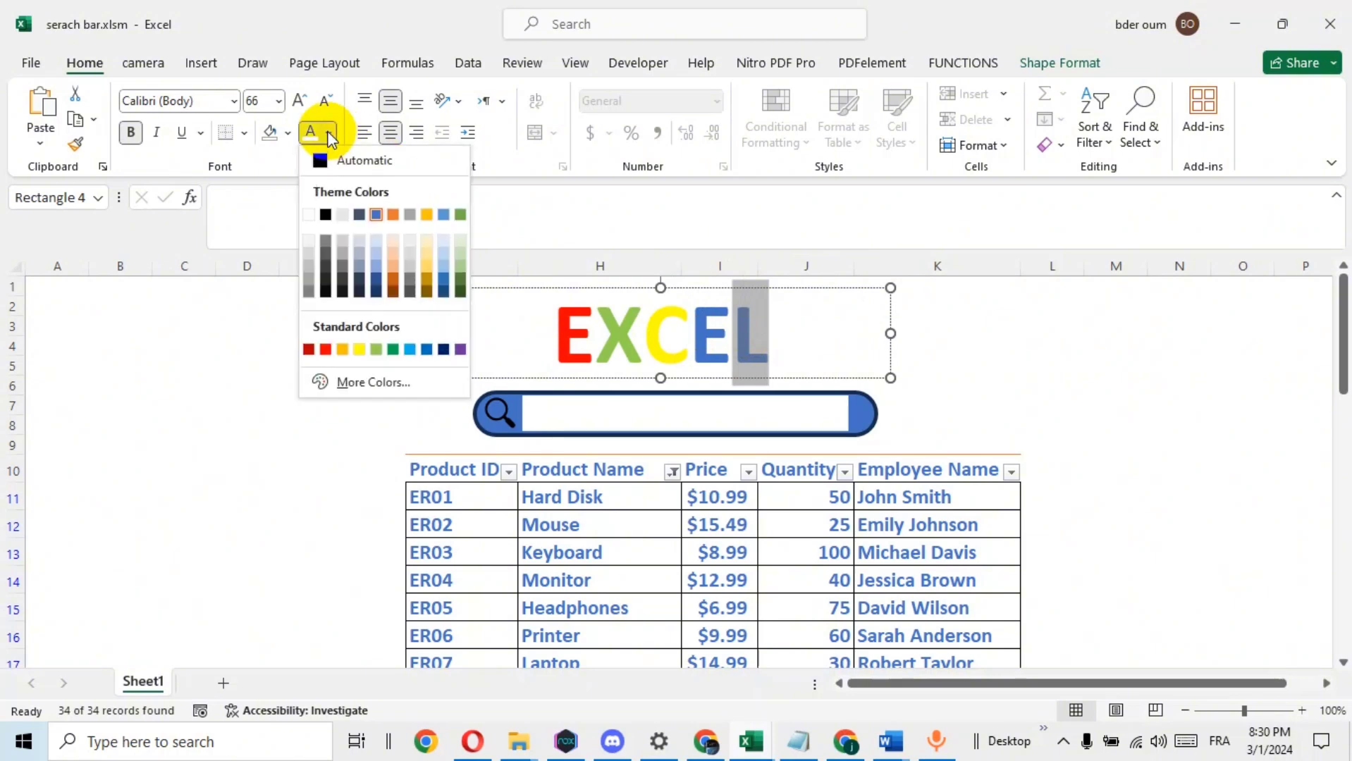
click(392, 275)
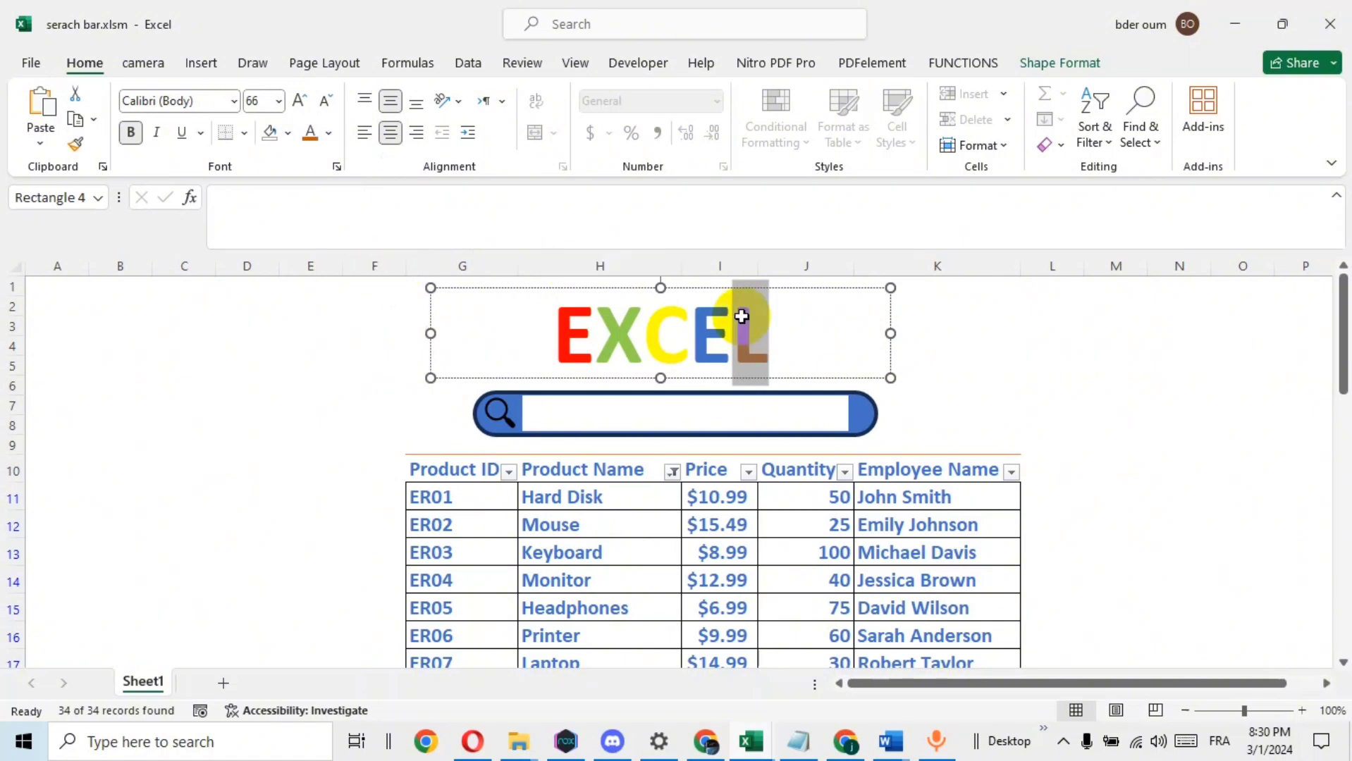
click(1034, 350)
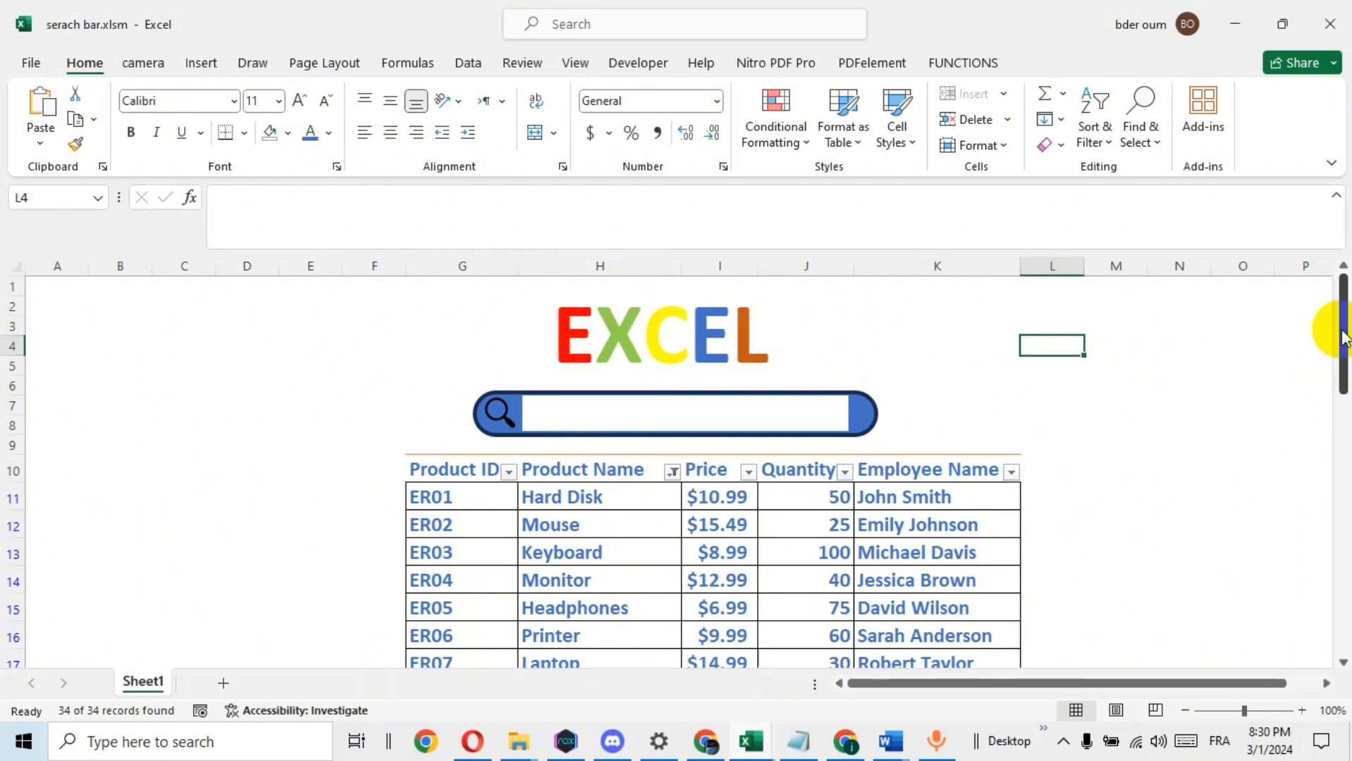
Test the search box by filtering the product table with "HA", and clear the search text
mouse_move(1344, 325)
mouse_down()
mouse_move(1344, 367)
mouse_move(1344, 331)
mouse_up()
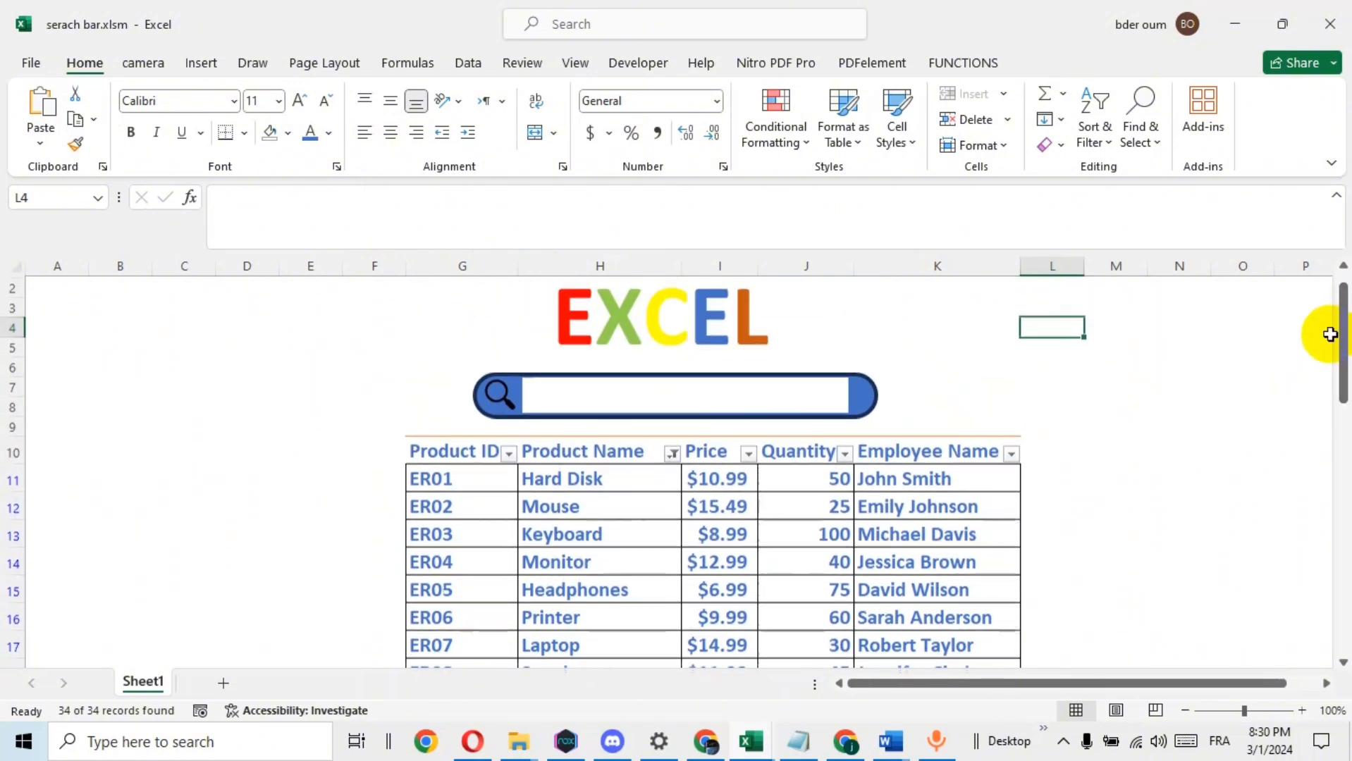
click(716, 386)
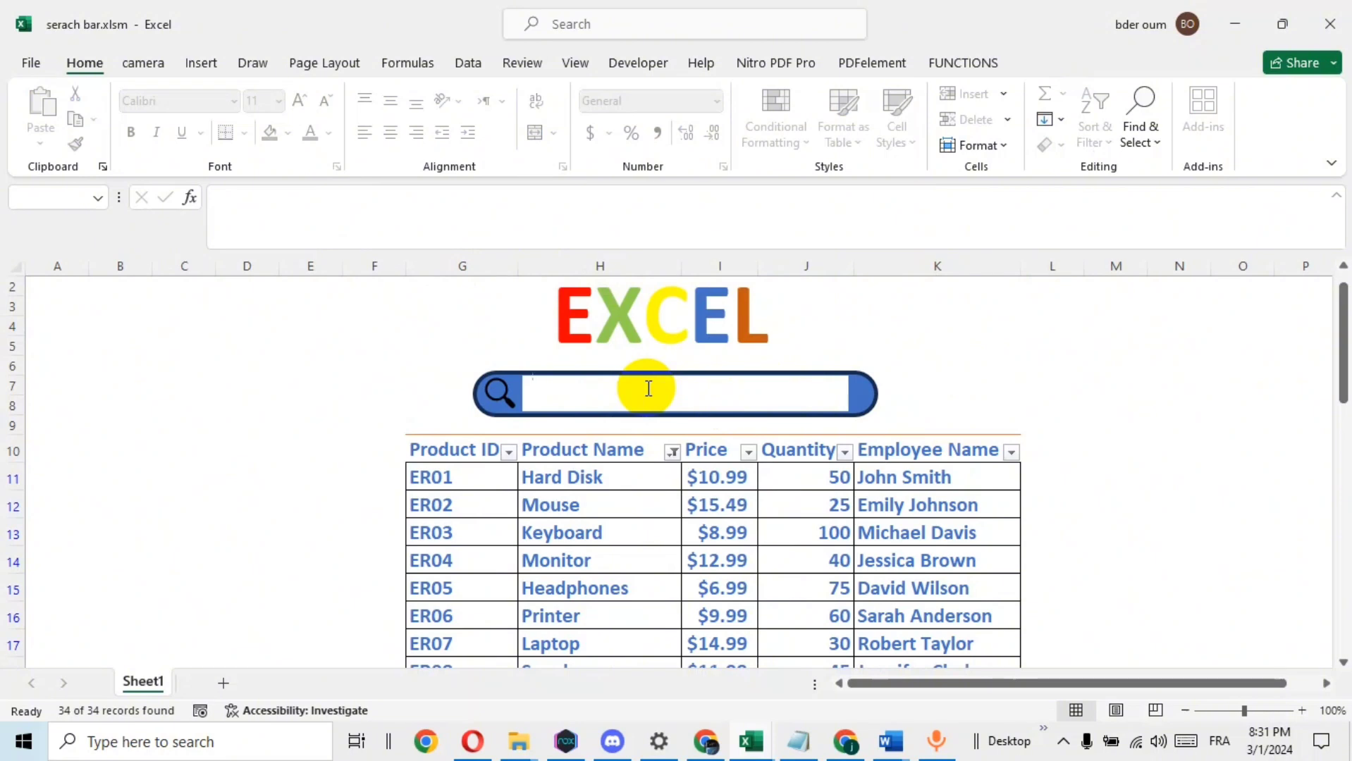
text(H)
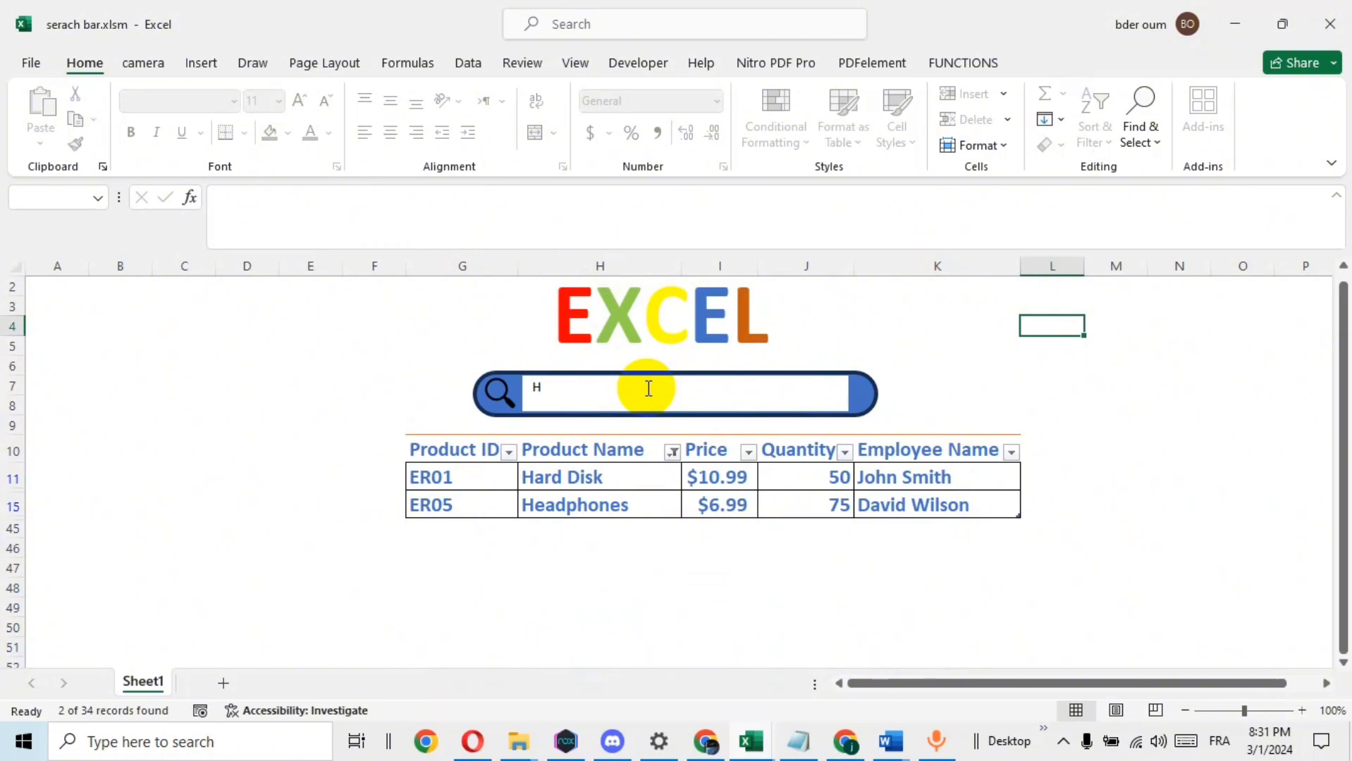
text(A)
key(BackSpace)
key(BackSpace)
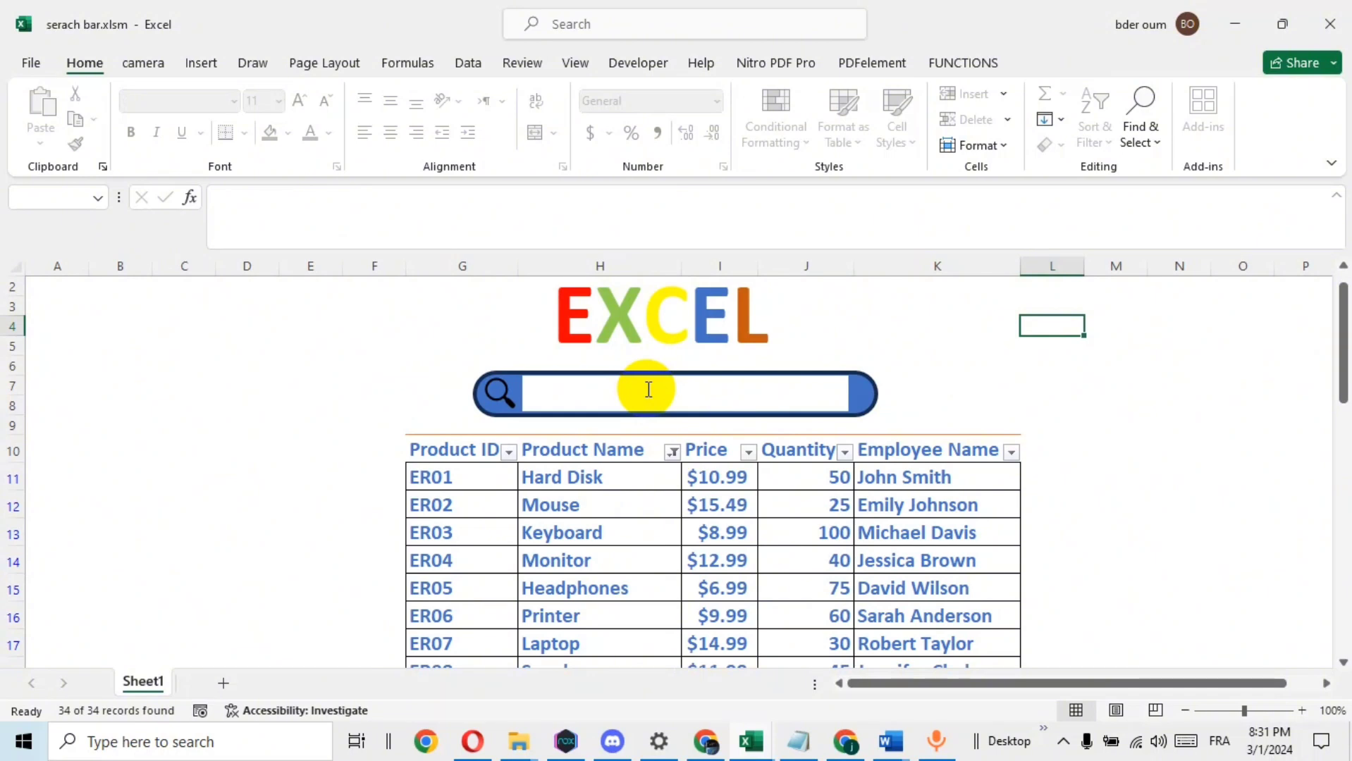
Filter the product table with "PRO" in the search box, and clear the search text
text(P)
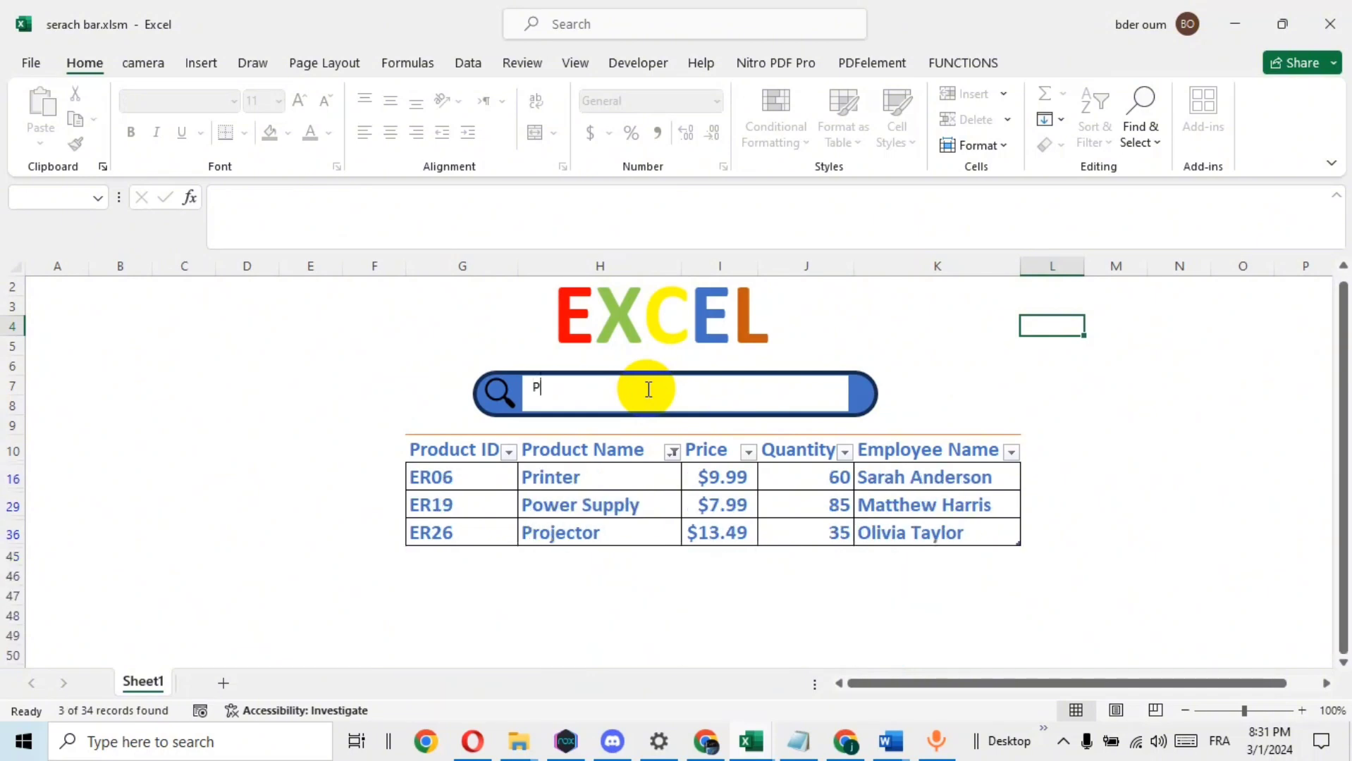
text(R)
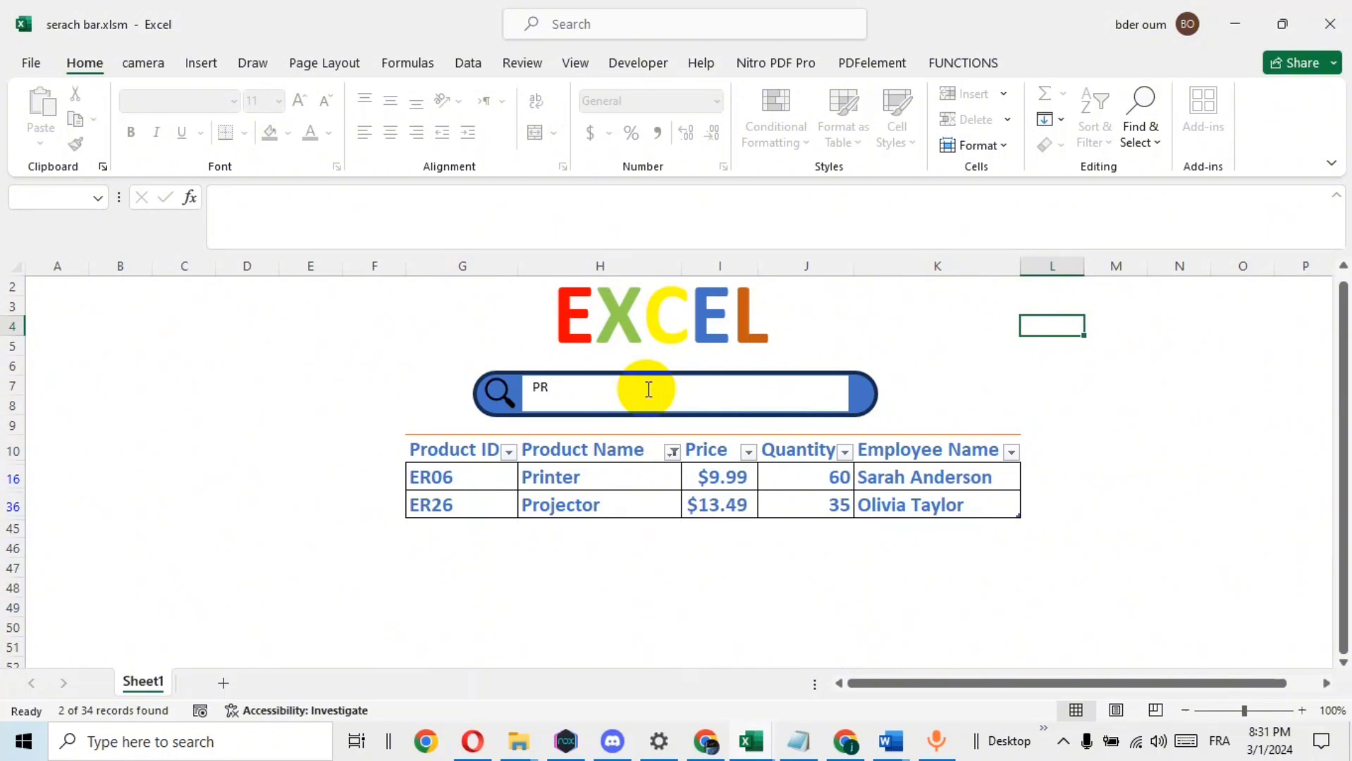
text(O)
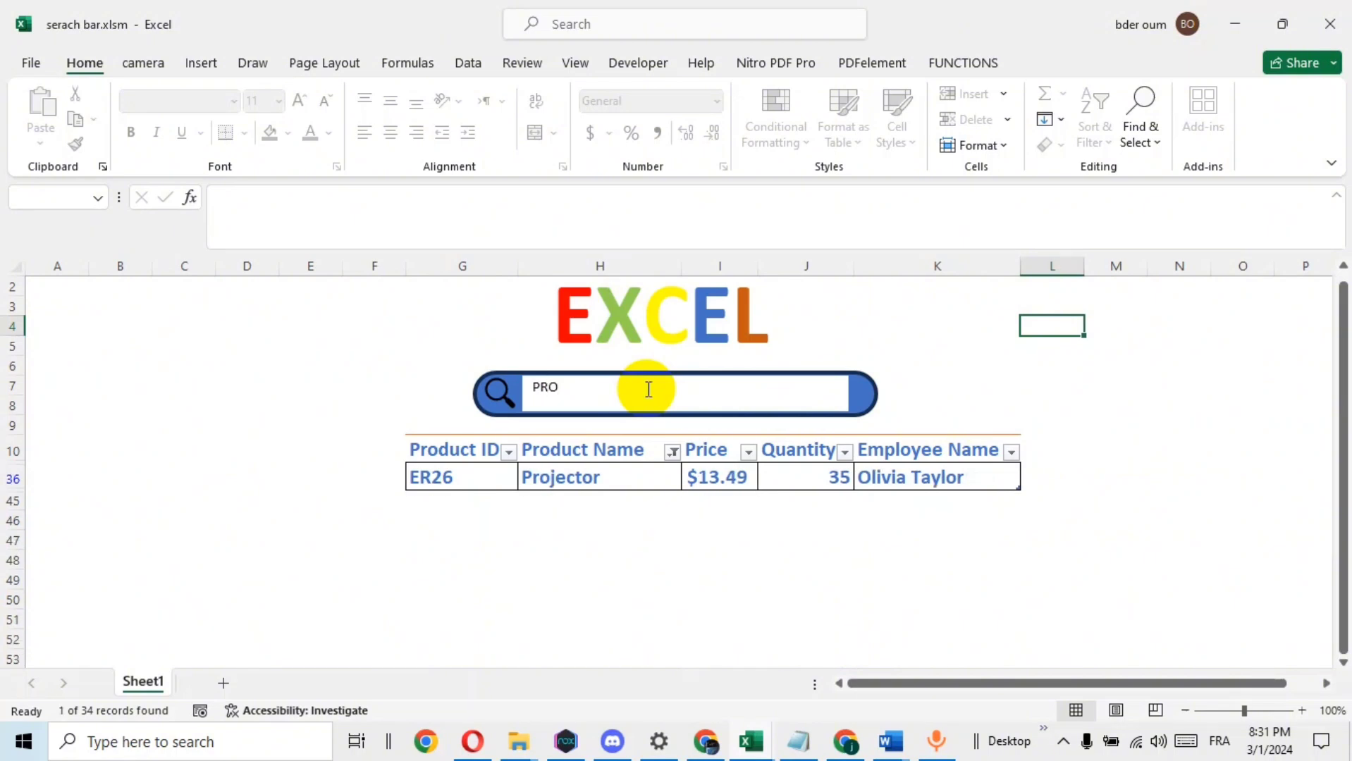
key(BackSpace)
key(BackSpace)
key(BackSpace)
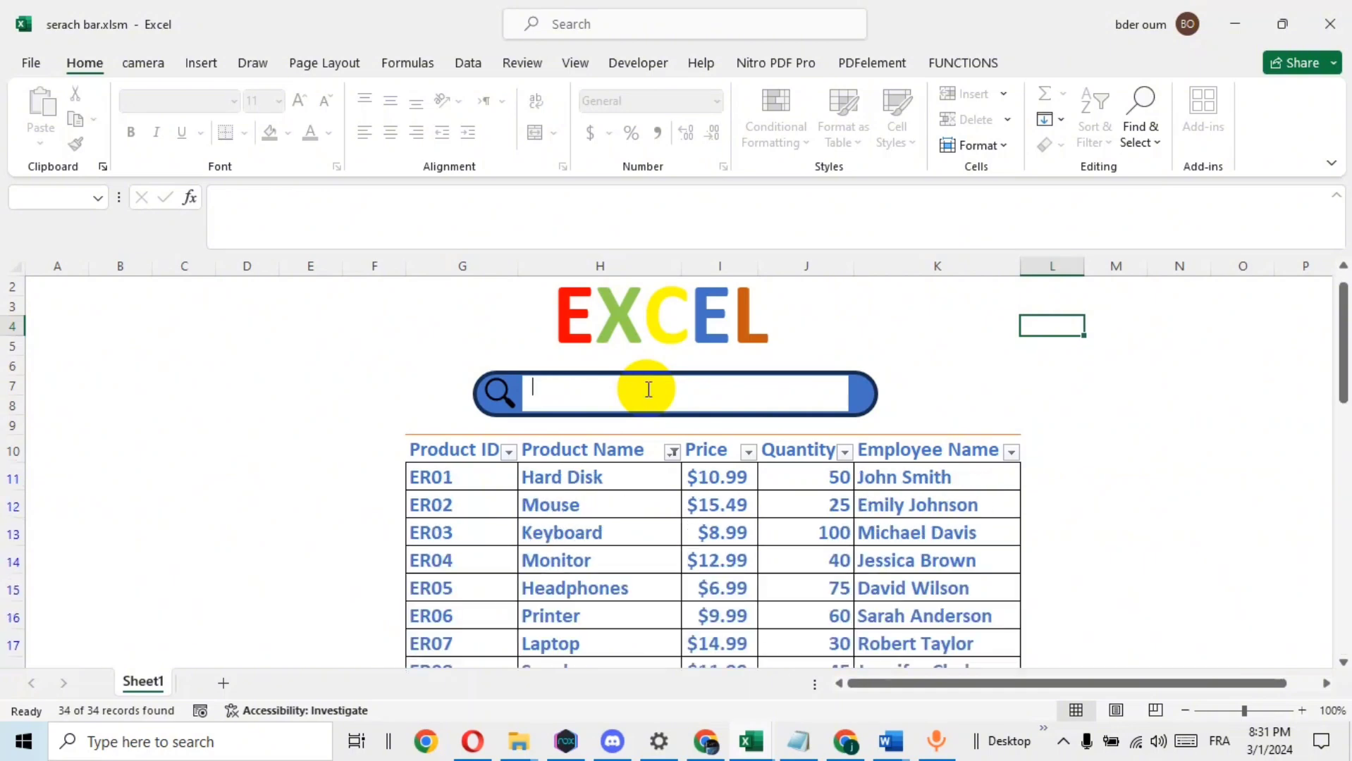
Replace the product name "be" in cell H44 at the end of the table with "CABLE"
scroll(828, 440, down, 10)
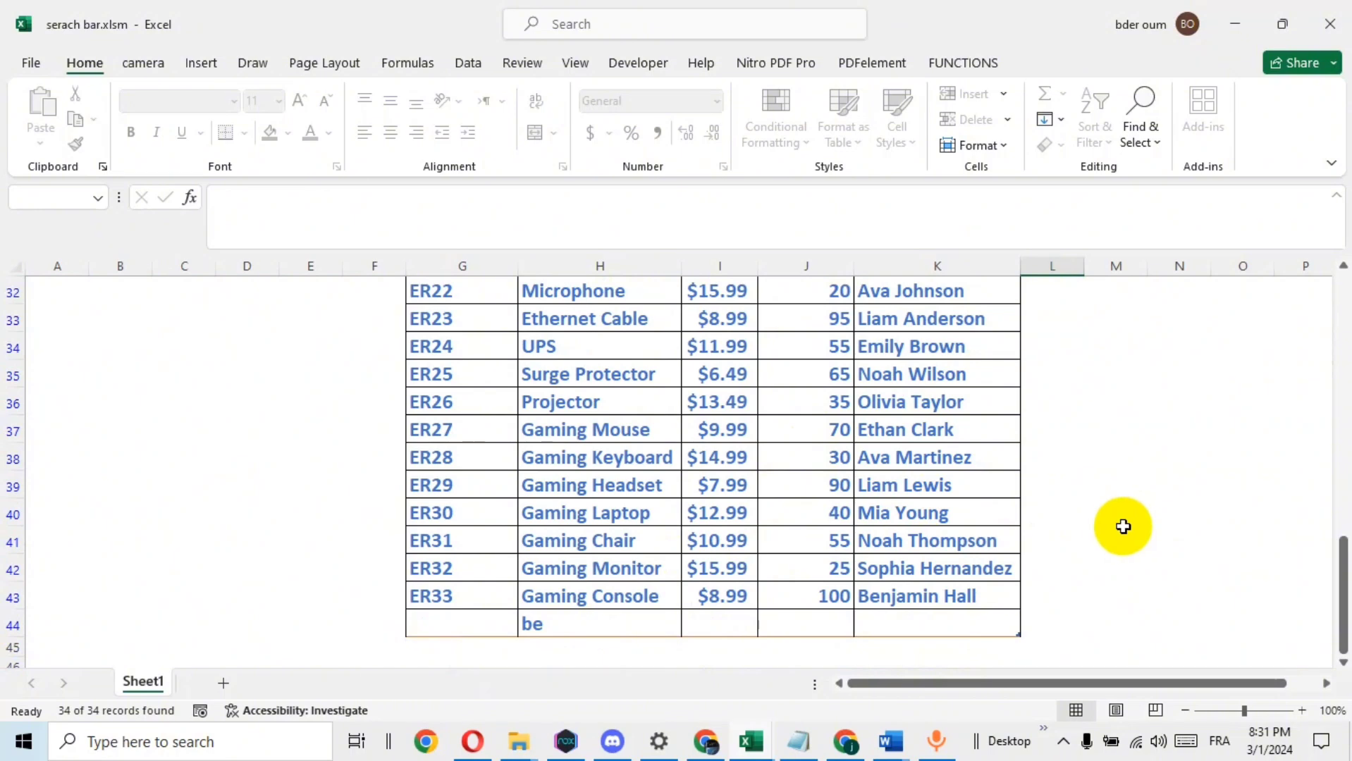
scroll(1121, 525, up, 4)
scroll(1121, 526, down, 4)
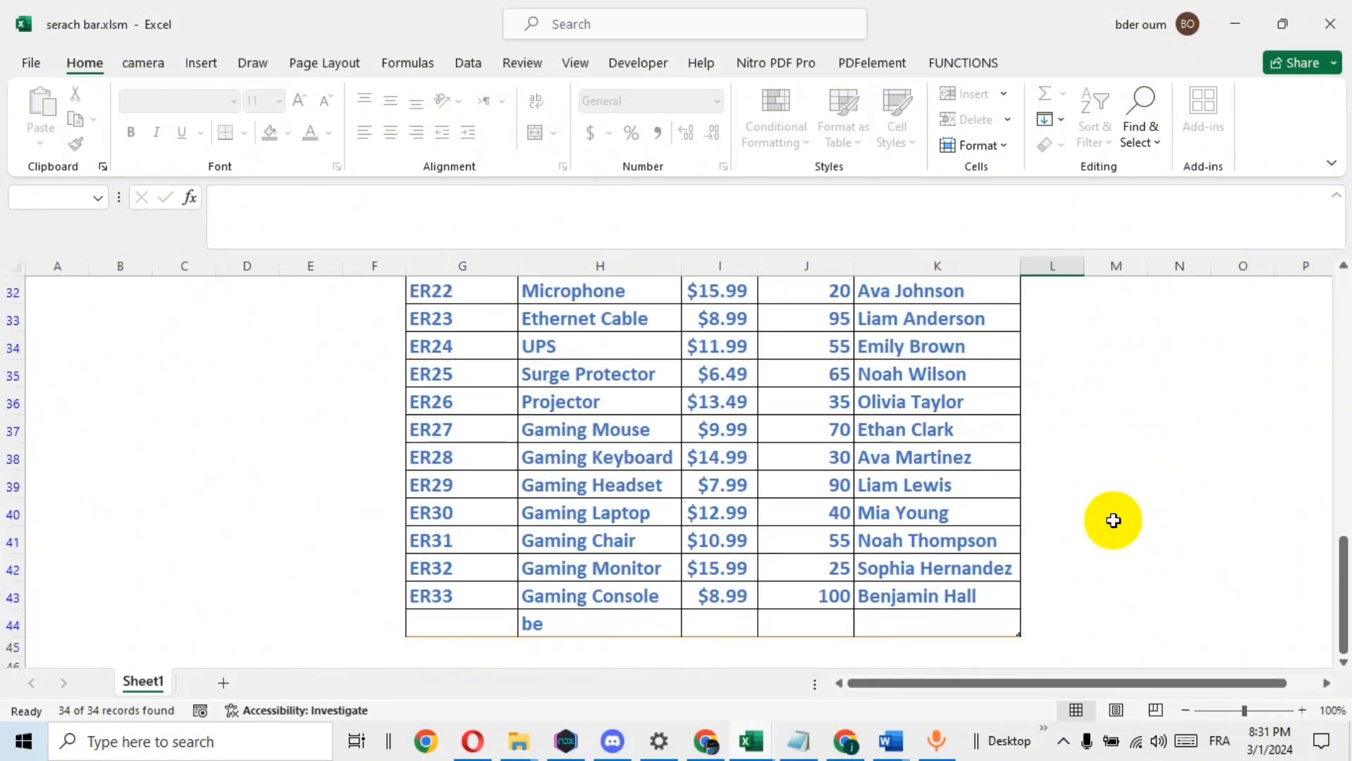
double_click(570, 628)
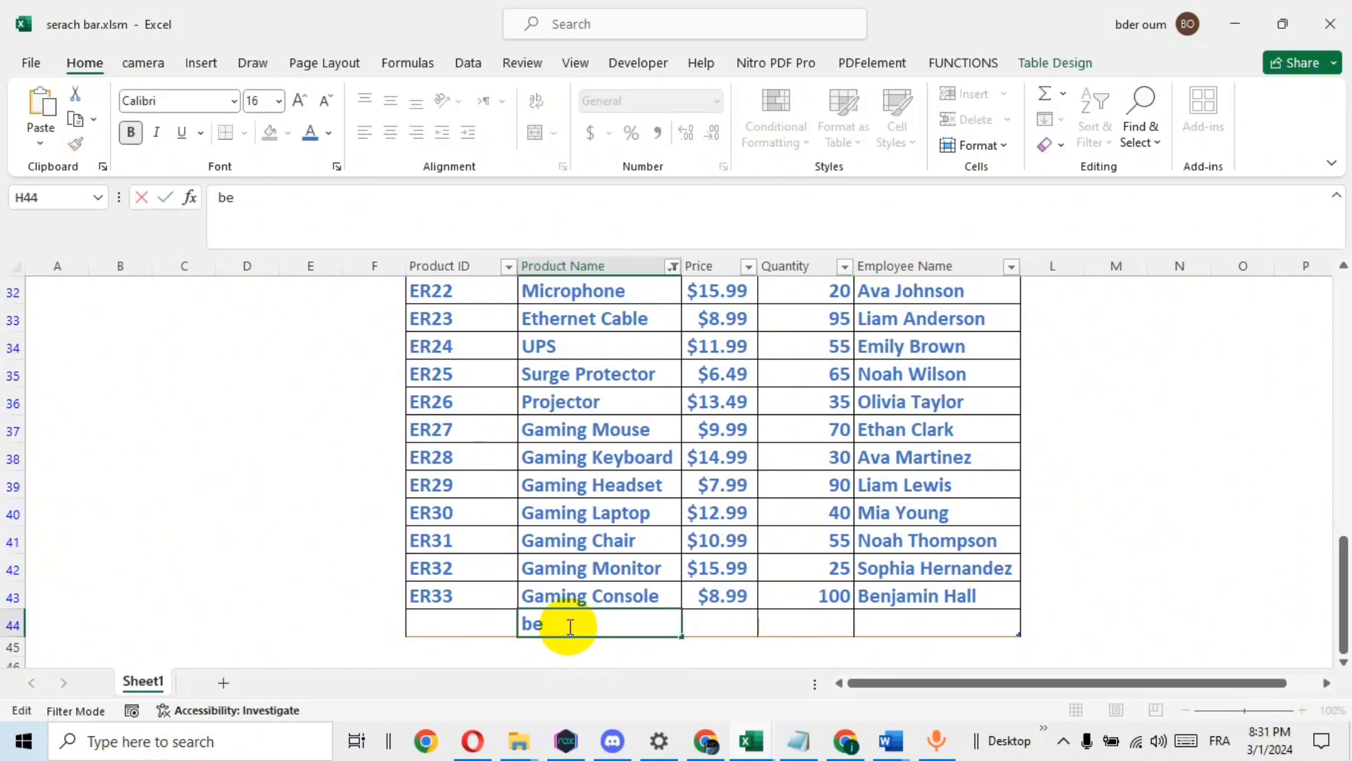
key(BackSpace)
key(BackSpace)
text(CAmera)
key(BackSpace)
key(BackSpace)
key(BackSpace)
key(BackSpace)
text(BLE)
key(Return)
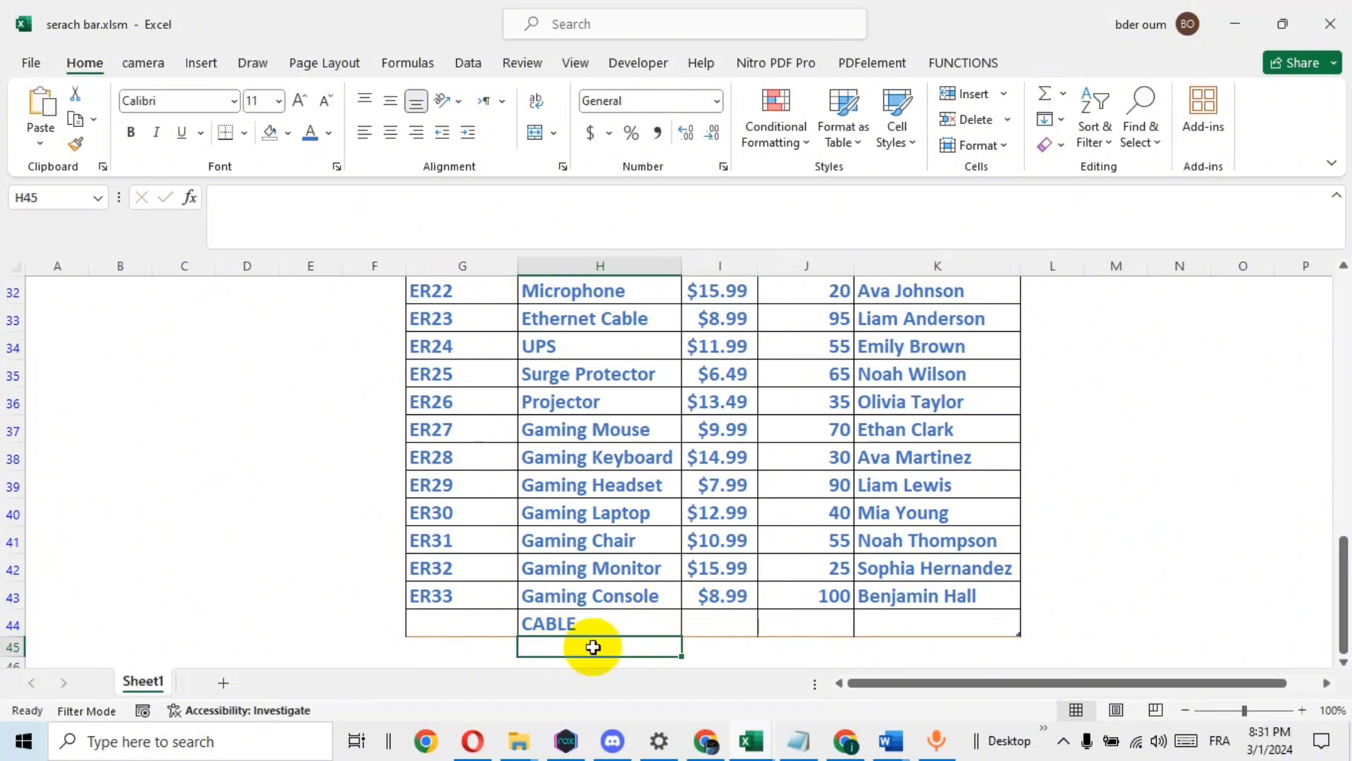
Add a new table row with the product name "CAMERA" in cell H45
text(C)
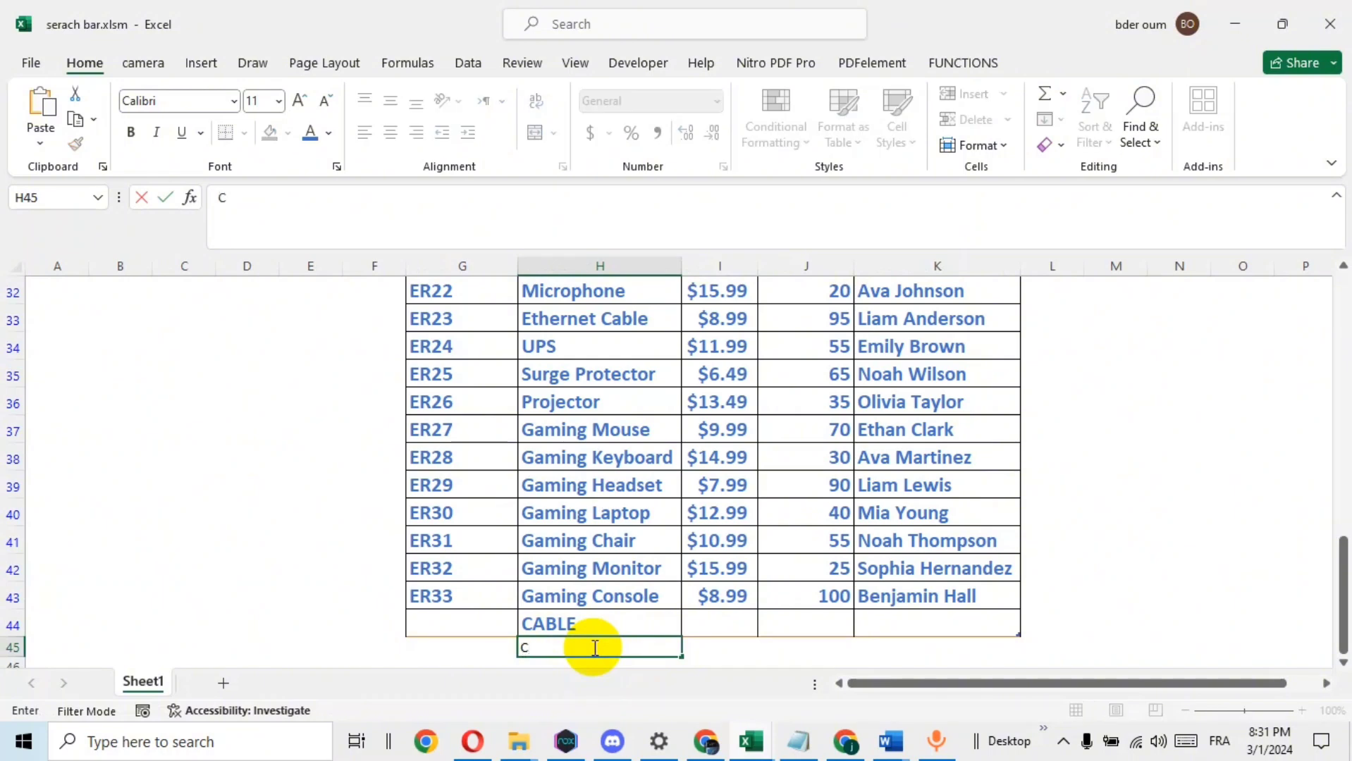
text(AMERA)
key(Return)
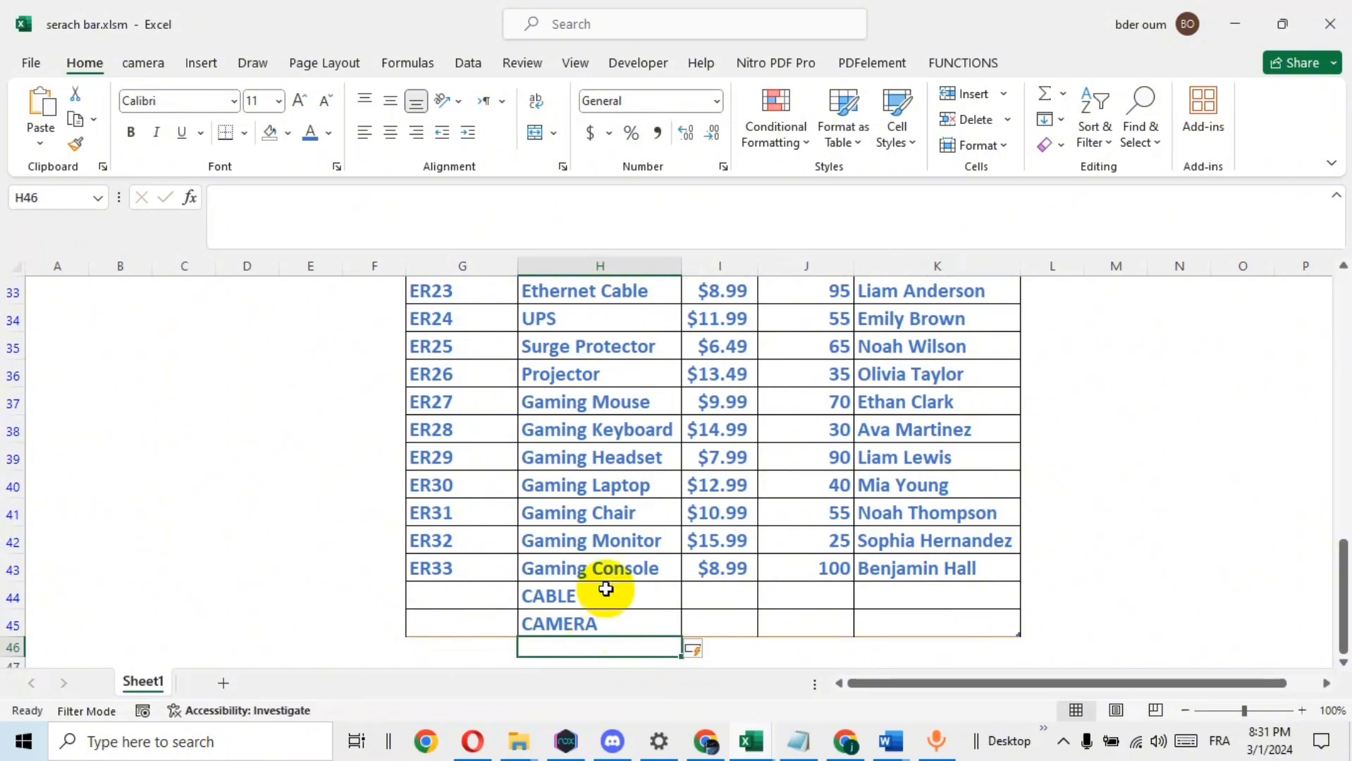
Test the search box with "CAM" against the extended table, clear it, and leave the box
click(654, 416)
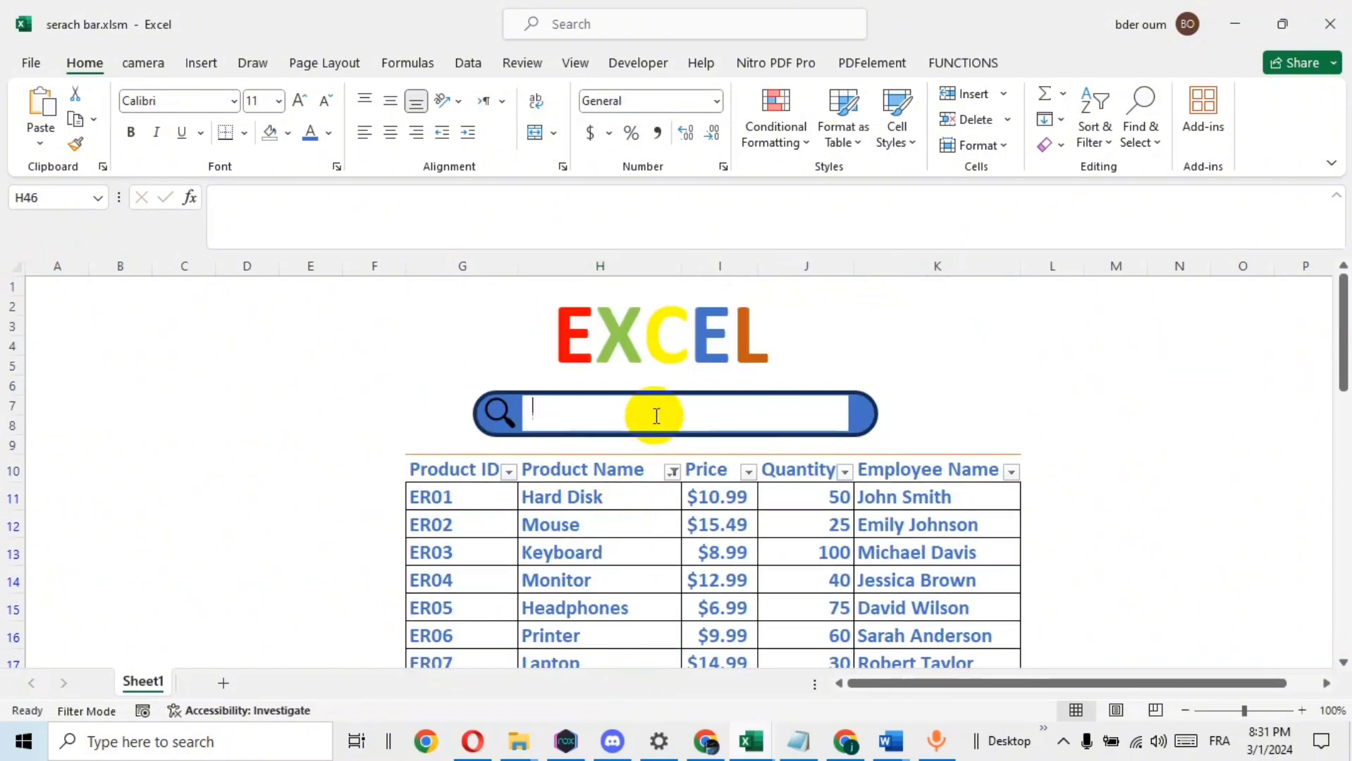
text(c)
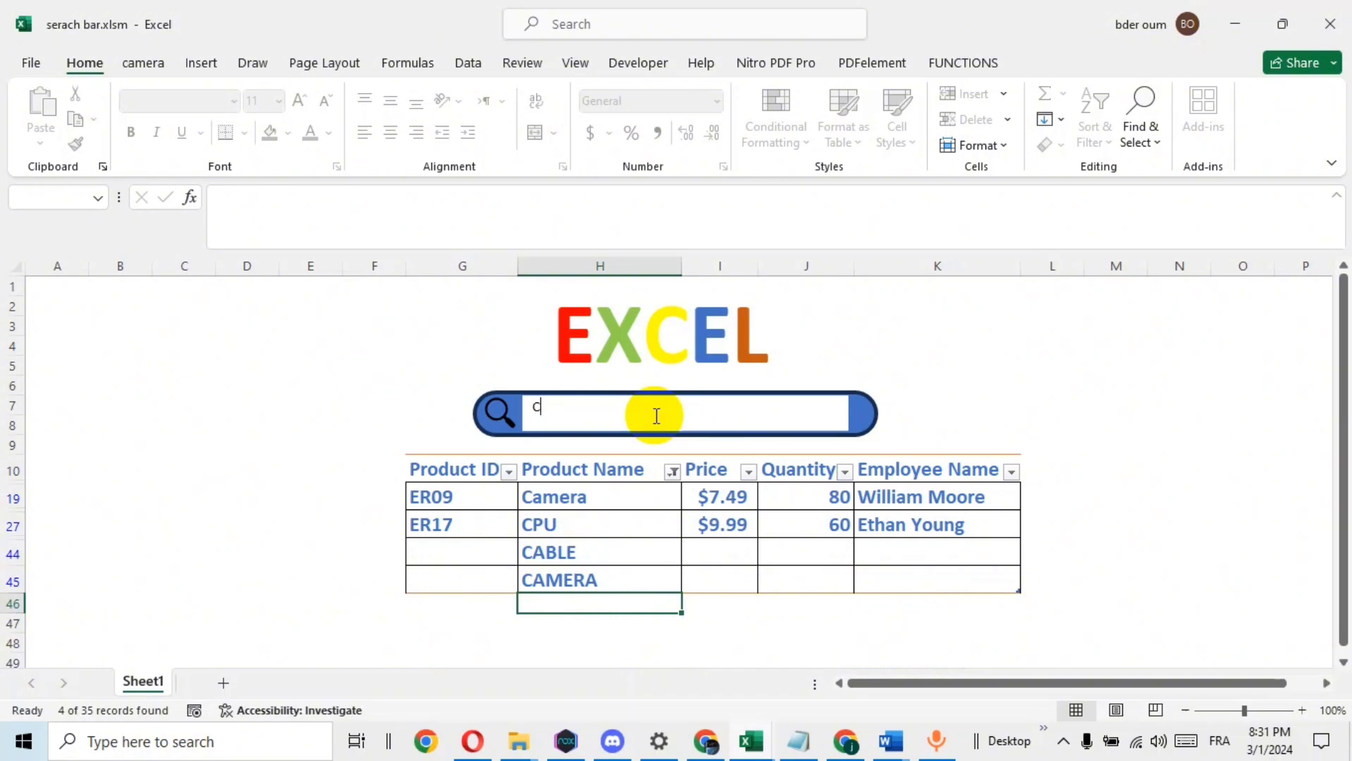
text(A)
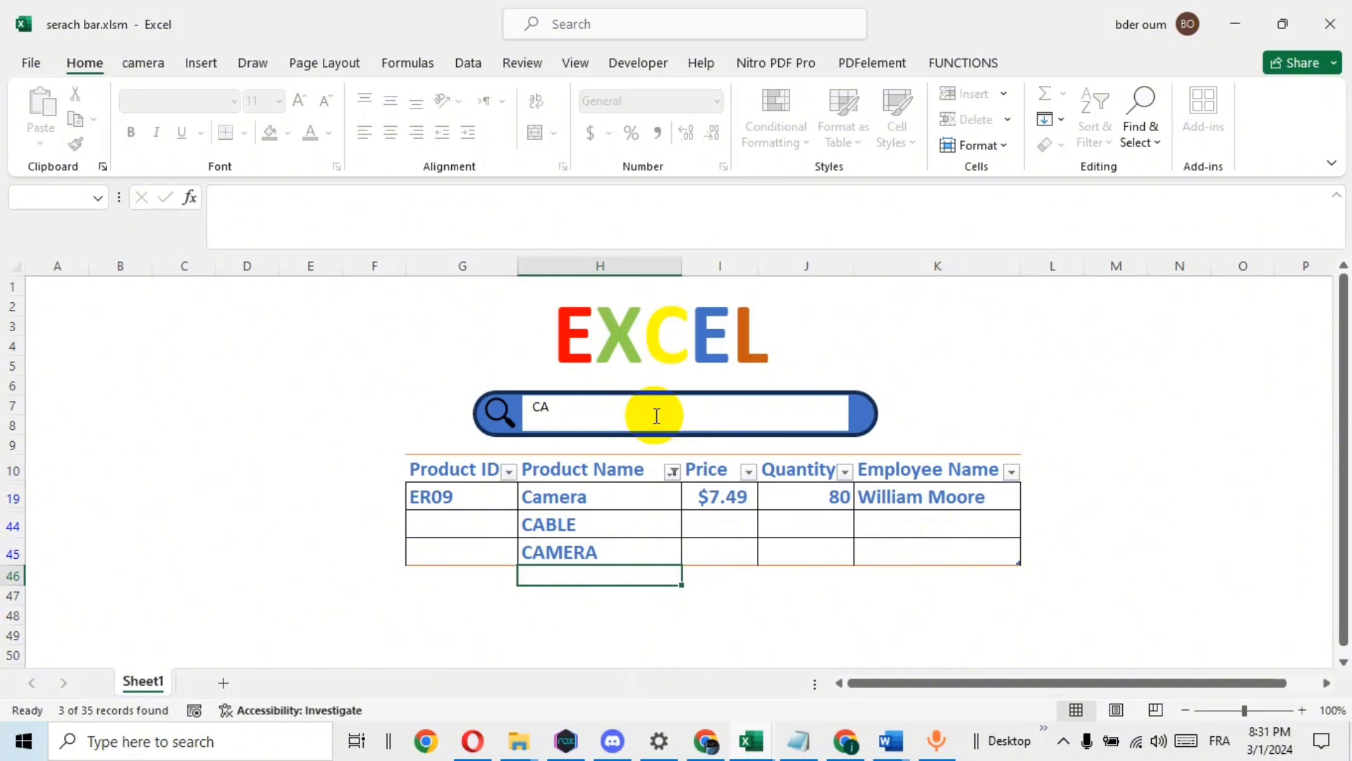
text(M)
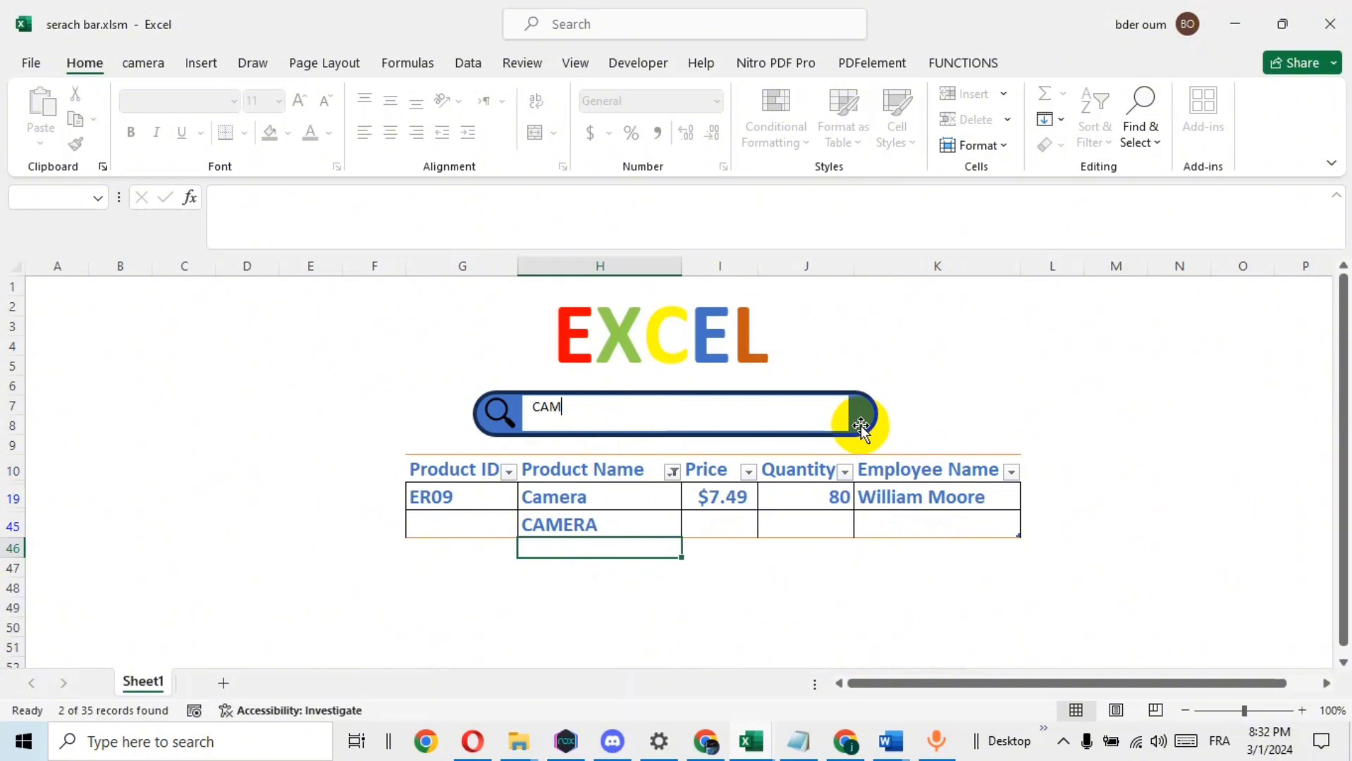
key(BackSpace)
key(BackSpace)
key(BackSpace)
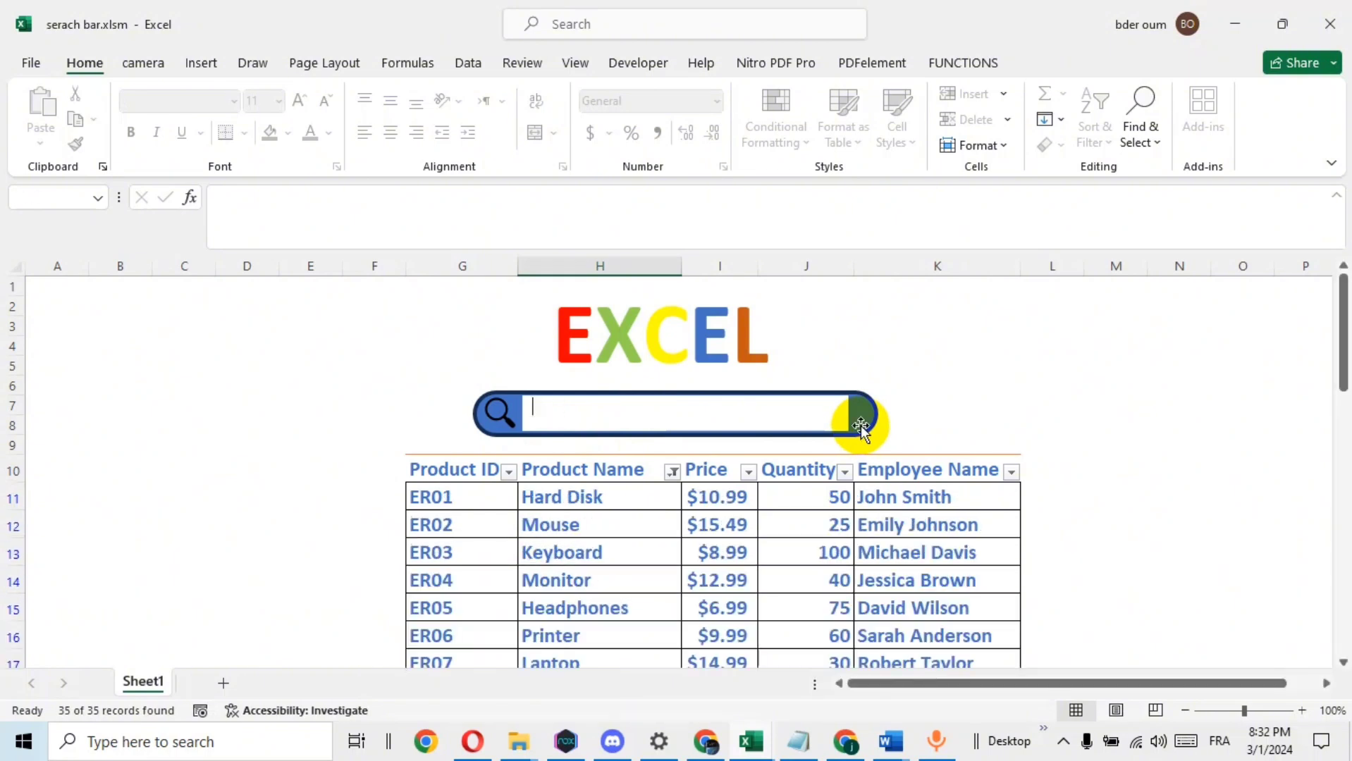
click(1126, 363)
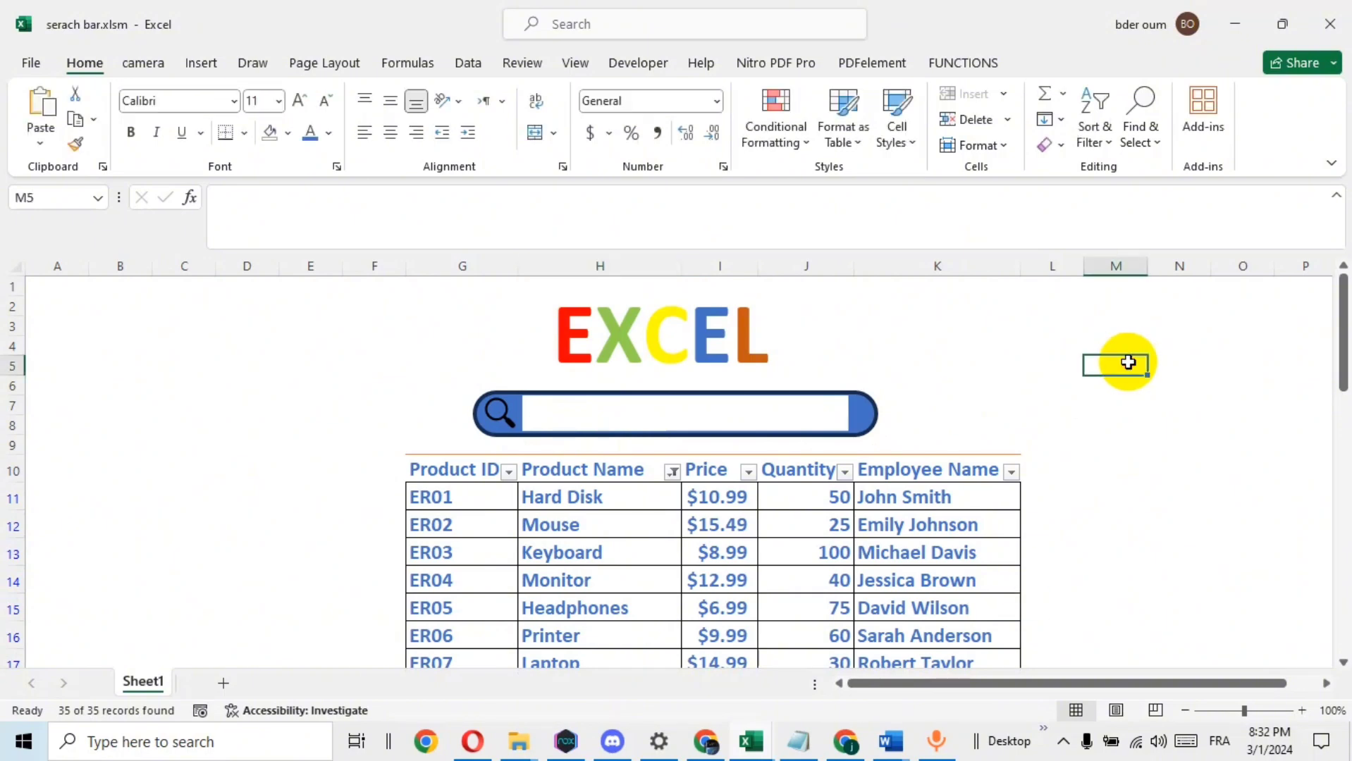